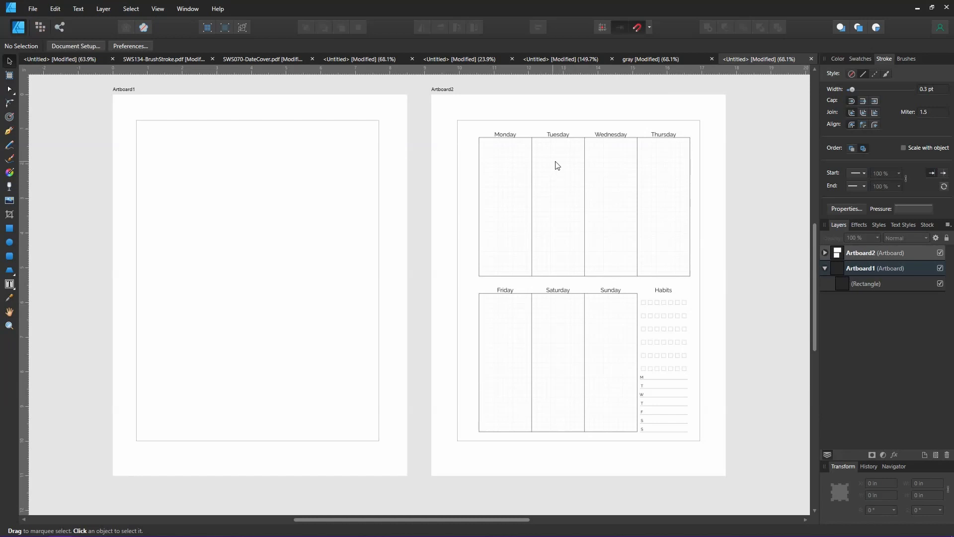
click(599, 175)
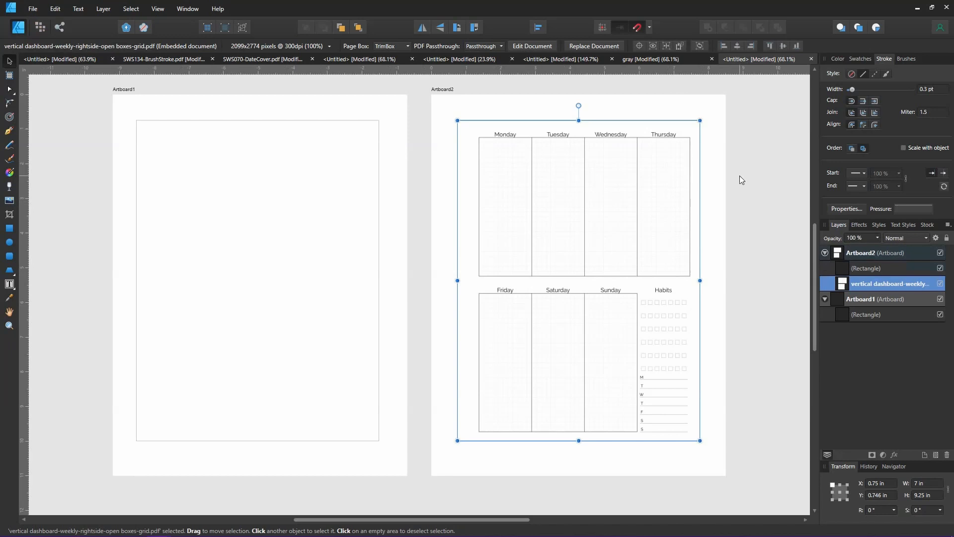
click(758, 176)
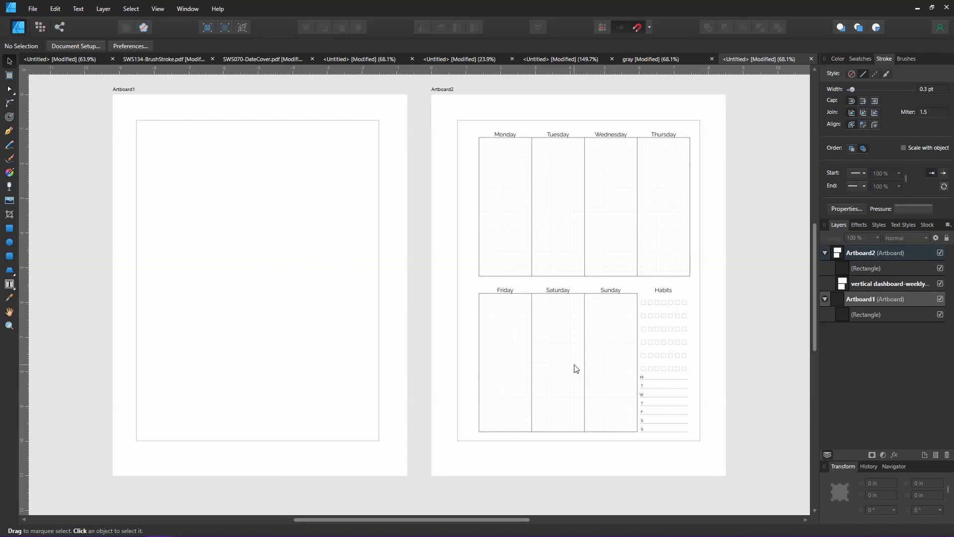
click(629, 166)
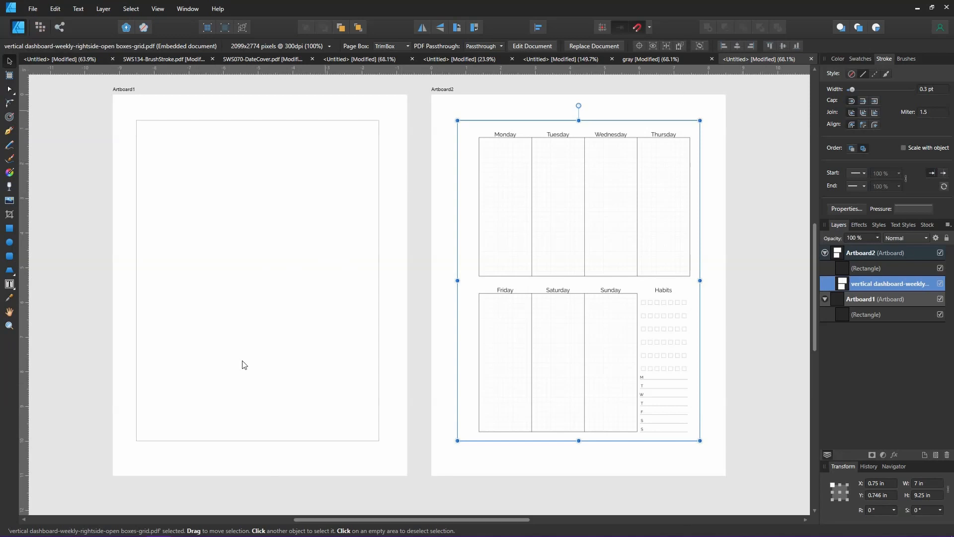
click(763, 418)
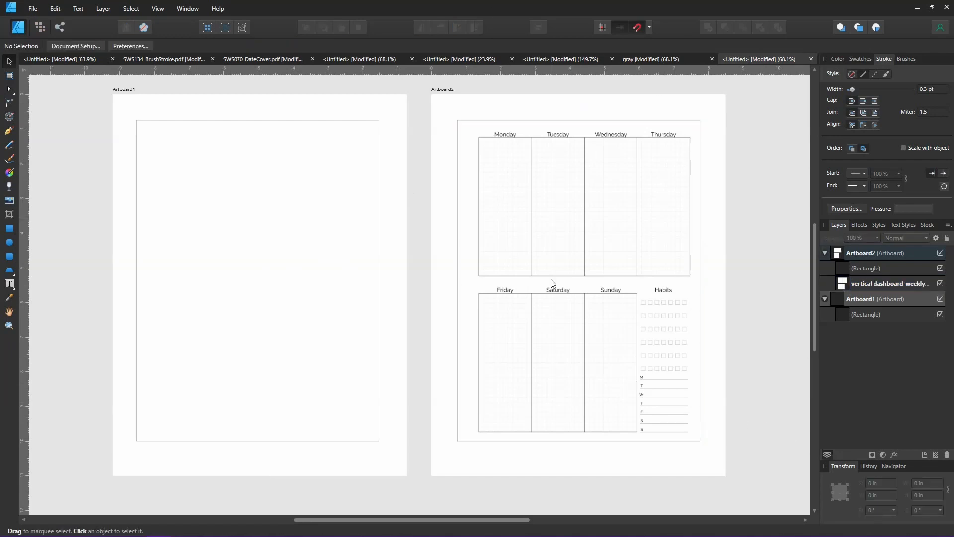
click(585, 320)
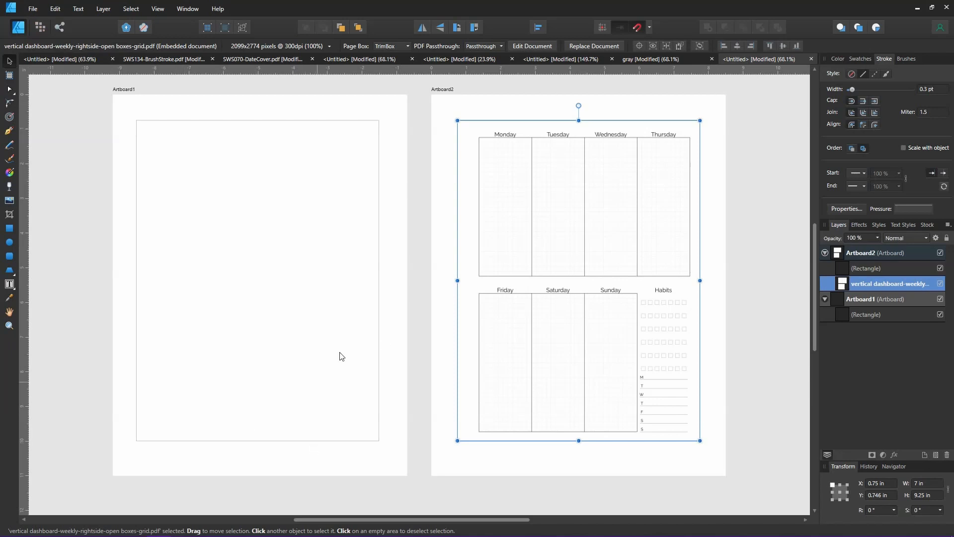
click(302, 229)
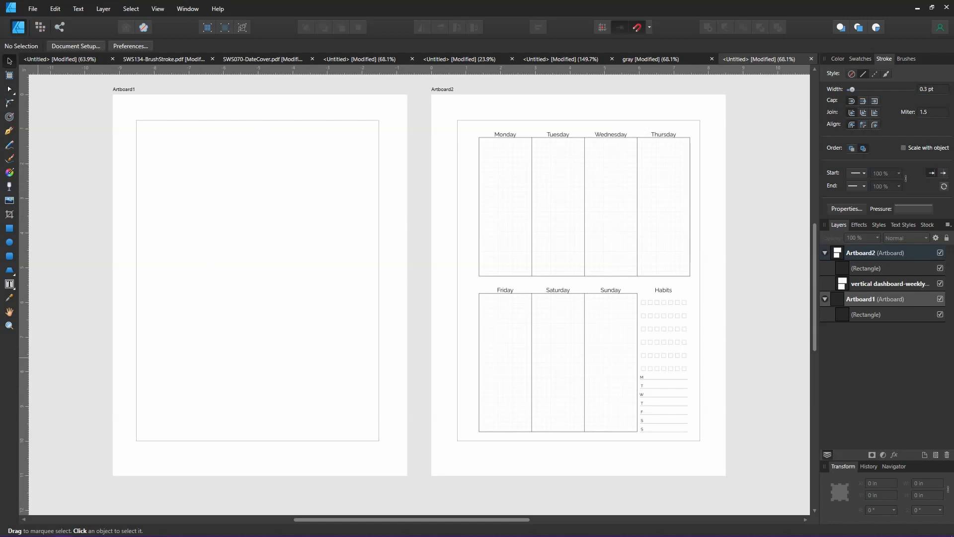
Step: Bring the Bon Voyage and Hygge Life artwork folders over the document and browse the Hygge Life images
drag(0, 56, 383, 53)
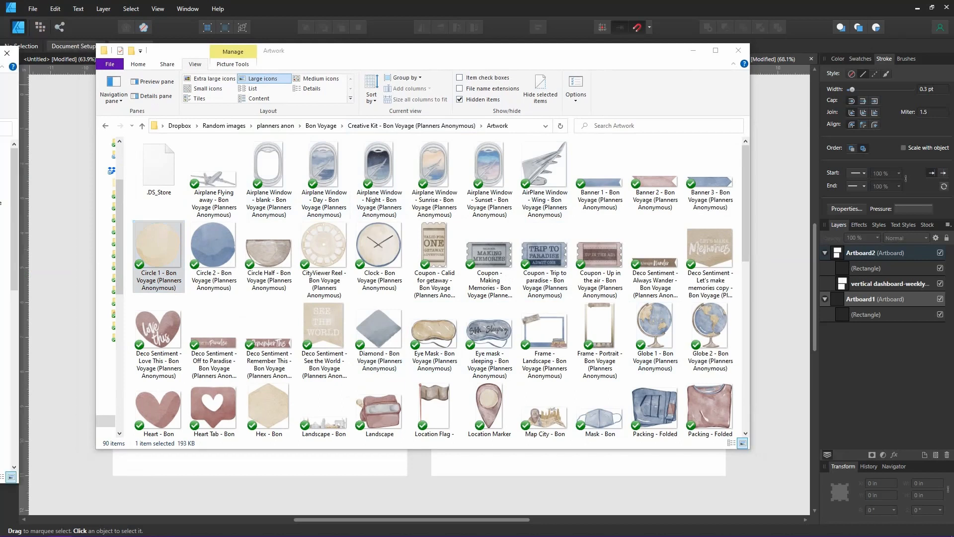
drag(0, 62, 477, 66)
scroll(627, 279, down, 5)
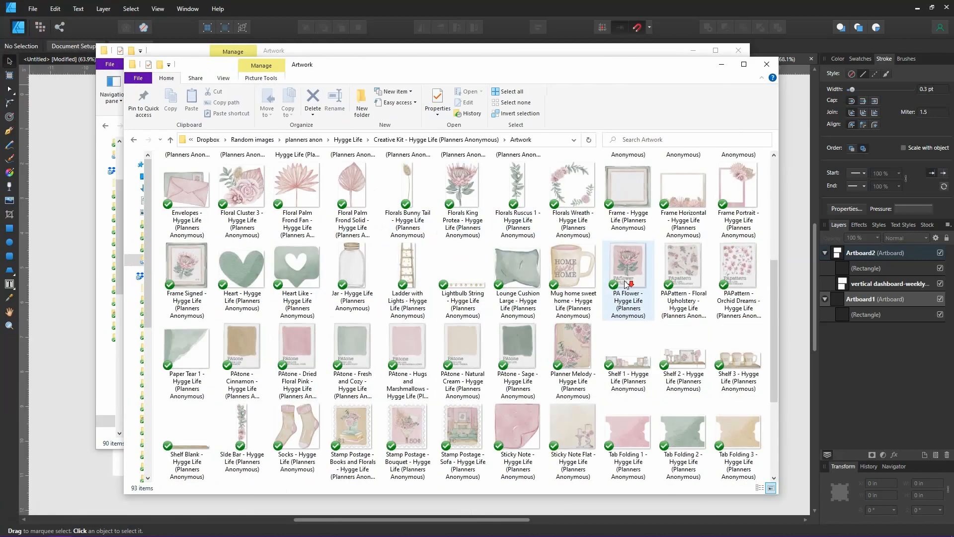
scroll(628, 280, up, 5)
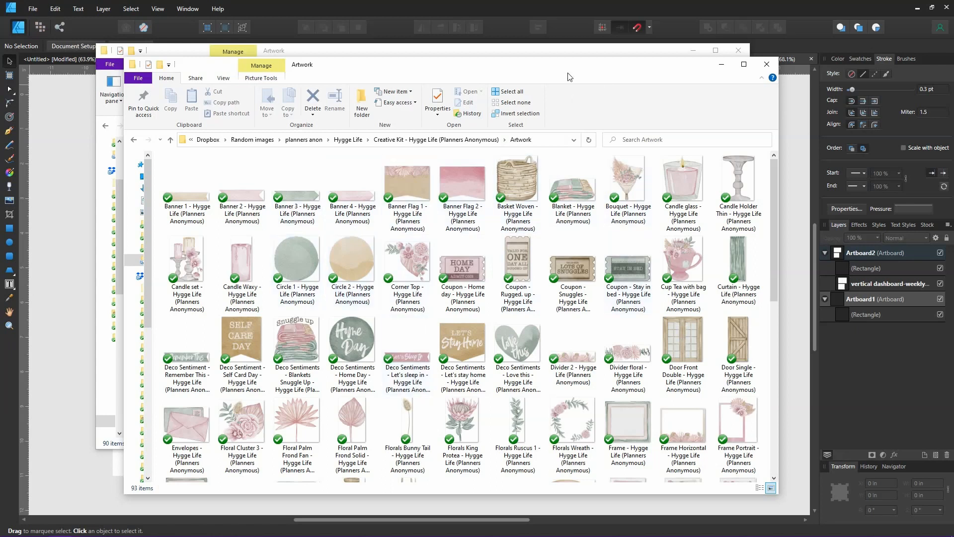
Step: Look through the Hygge Life artwork folder and preview the Home day coupon image
drag(570, 76, 598, 100)
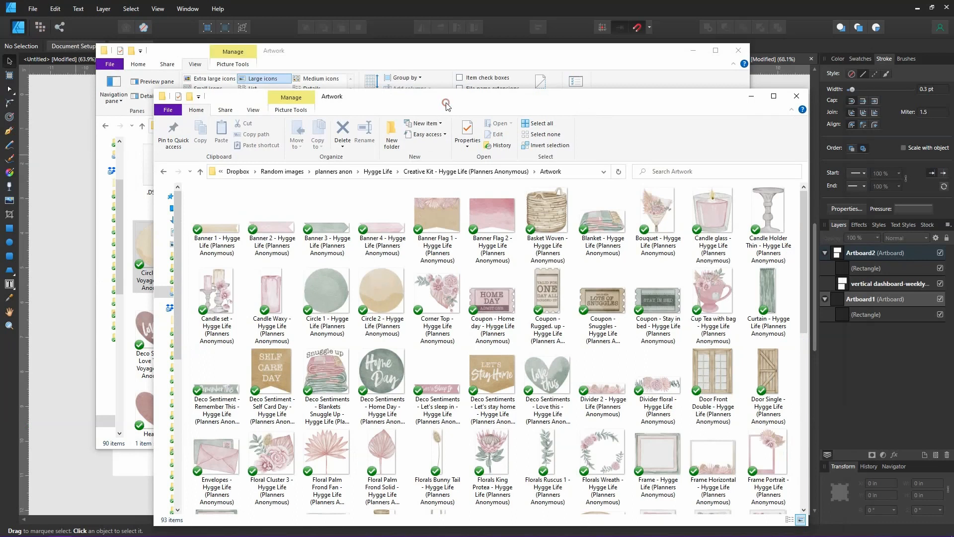
scroll(551, 244, down, 3)
scroll(540, 343, up, 3)
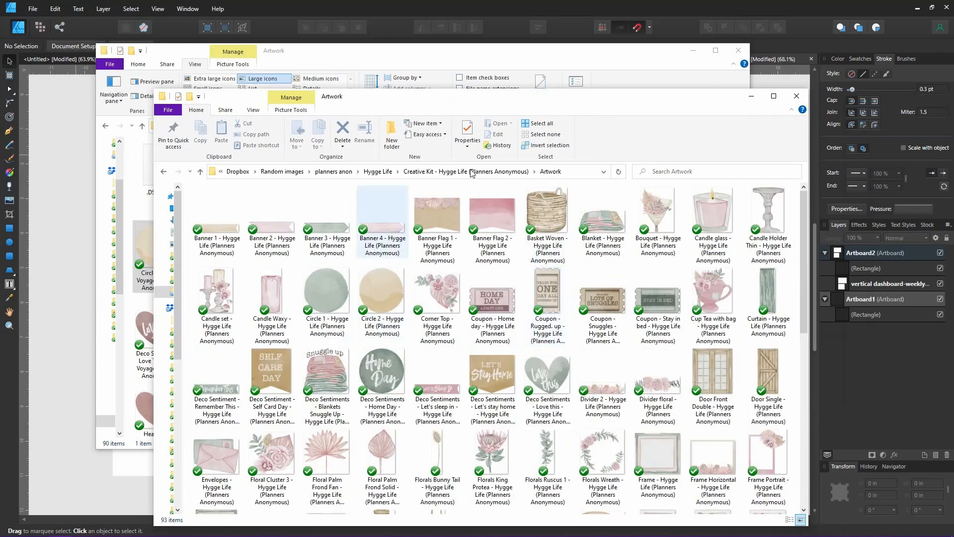
scroll(515, 369, down, 3)
scroll(515, 368, up, 3)
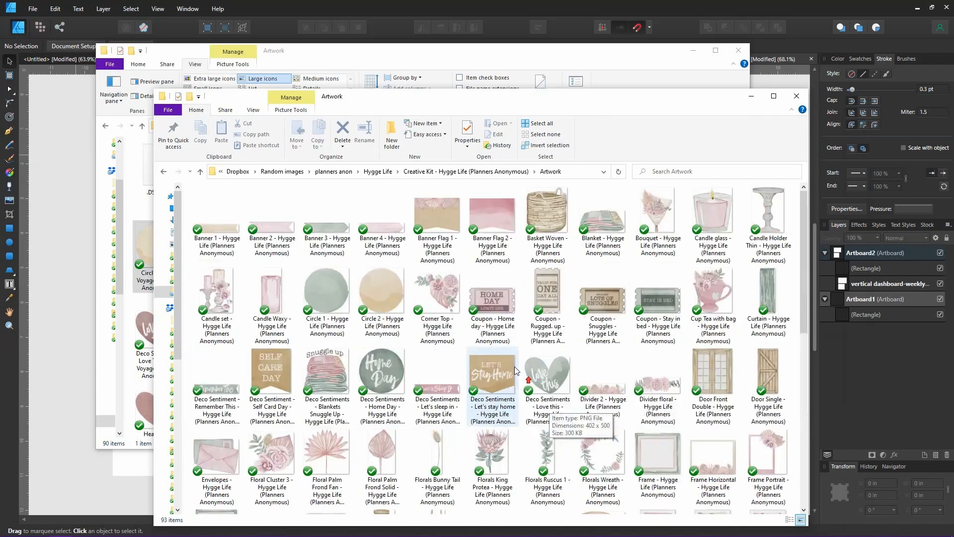
double_click(495, 312)
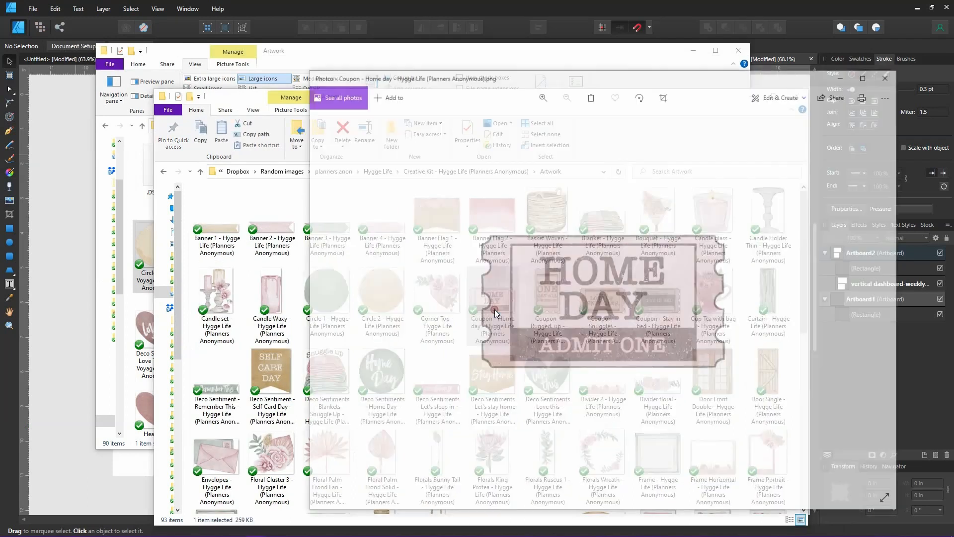
click(890, 75)
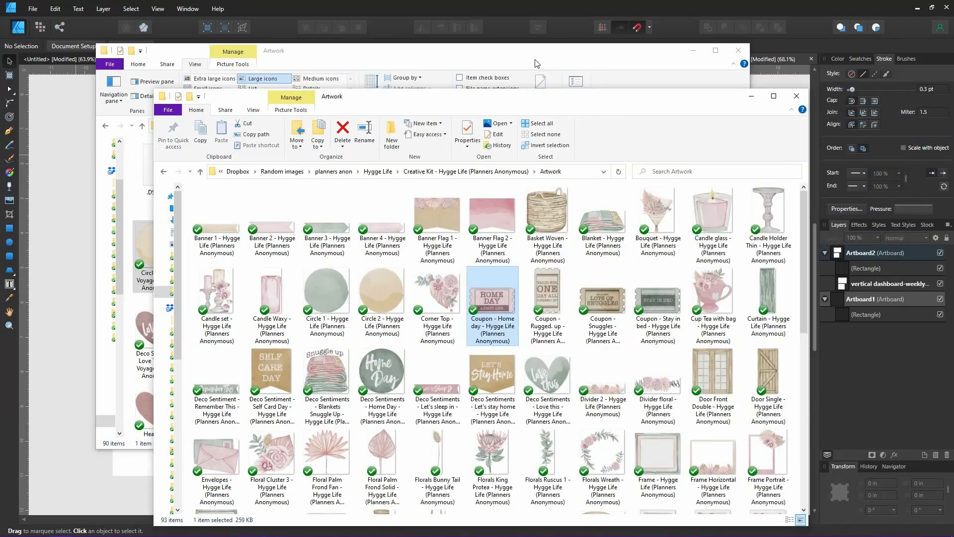
Step: Move the Hygge Life folder out of the way and place the Bon Voyage airplane wing image on Artboard2
click(535, 60)
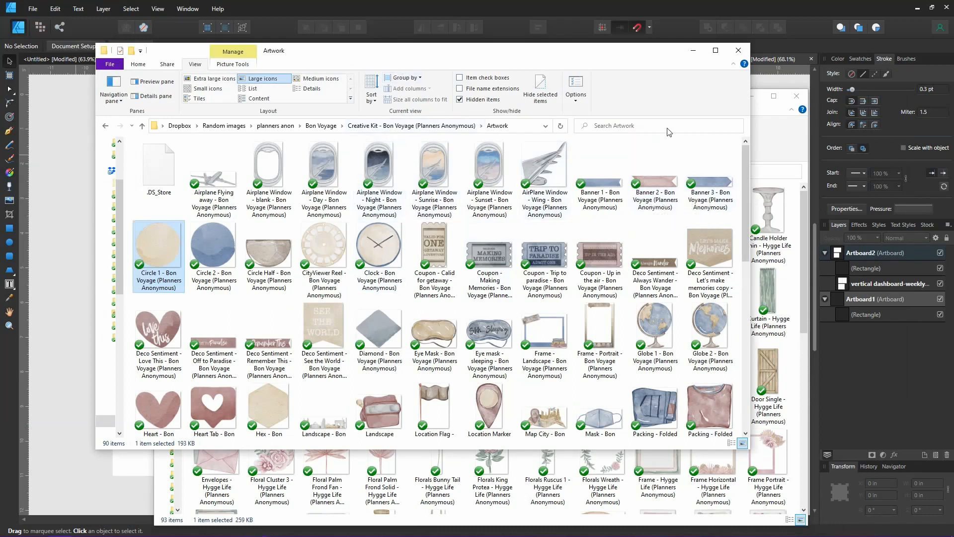
click(775, 142)
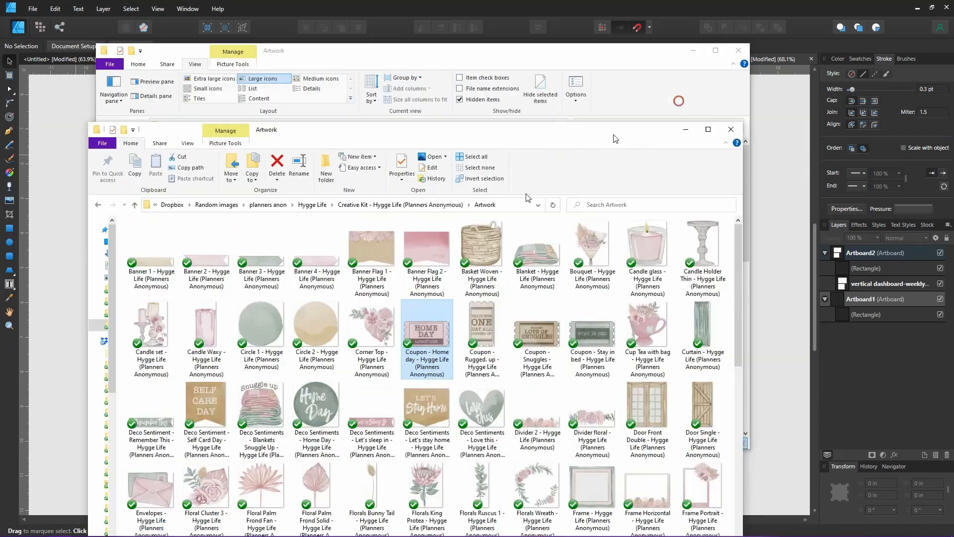
drag(616, 139, 527, 536)
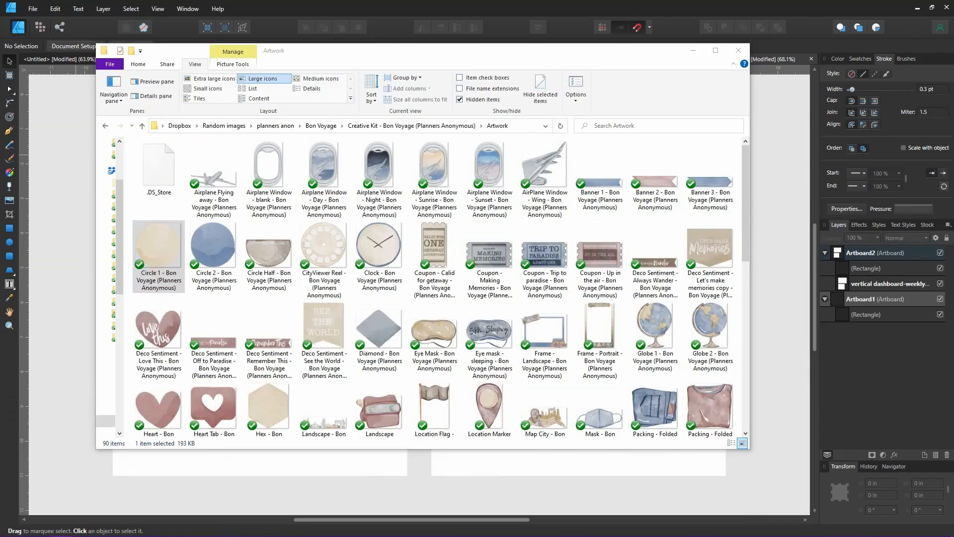
drag(409, 50, 60, 93)
drag(196, 206, 555, 212)
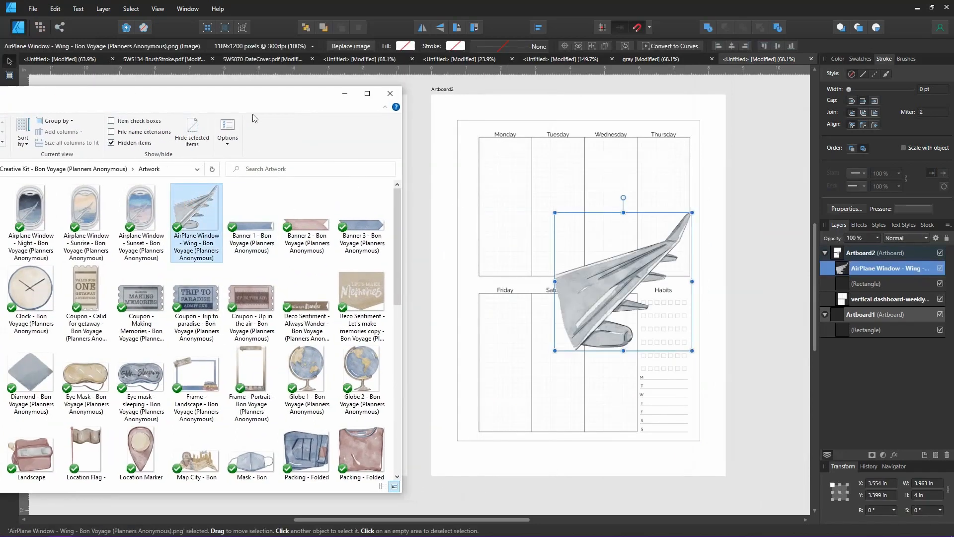
Step: Place the Circle 1 and Paper Receipt images from the Bon Voyage folder on the pasteboard beside Artboard2
drag(249, 103, 500, 74)
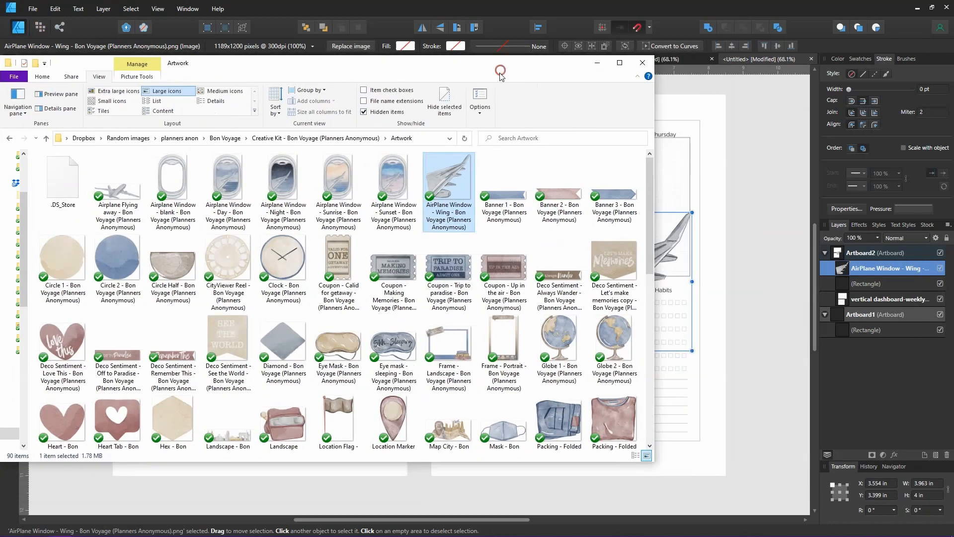
drag(65, 263, 739, 165)
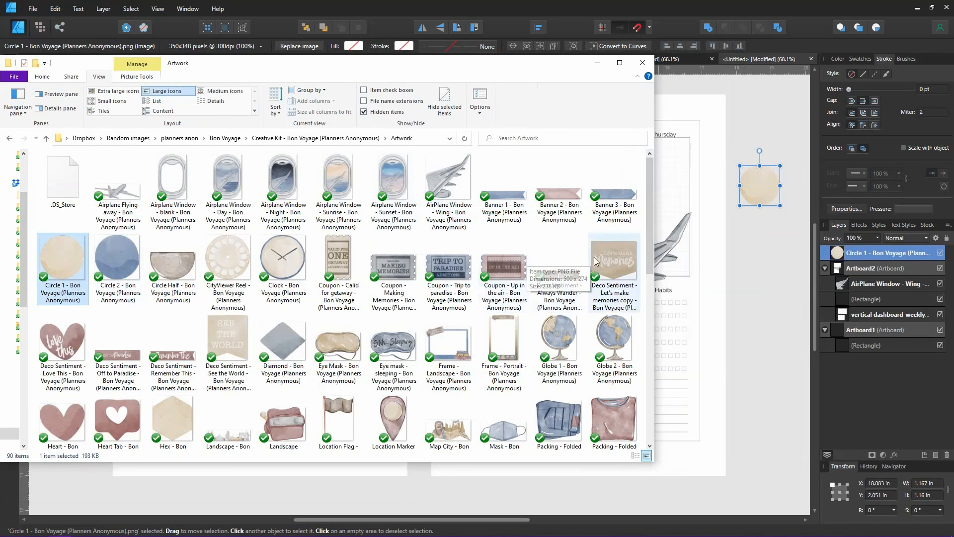
scroll(556, 269, down, 2)
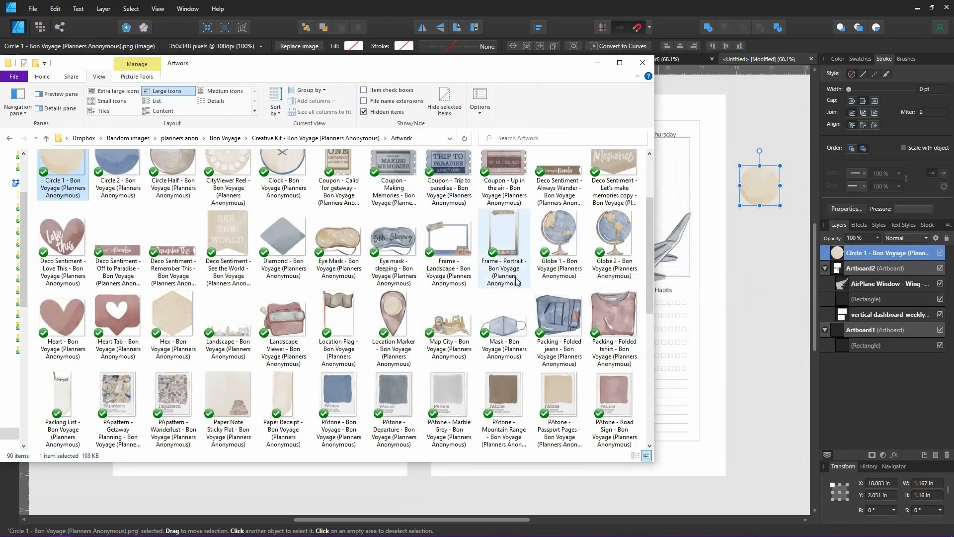
scroll(562, 283, down, 3)
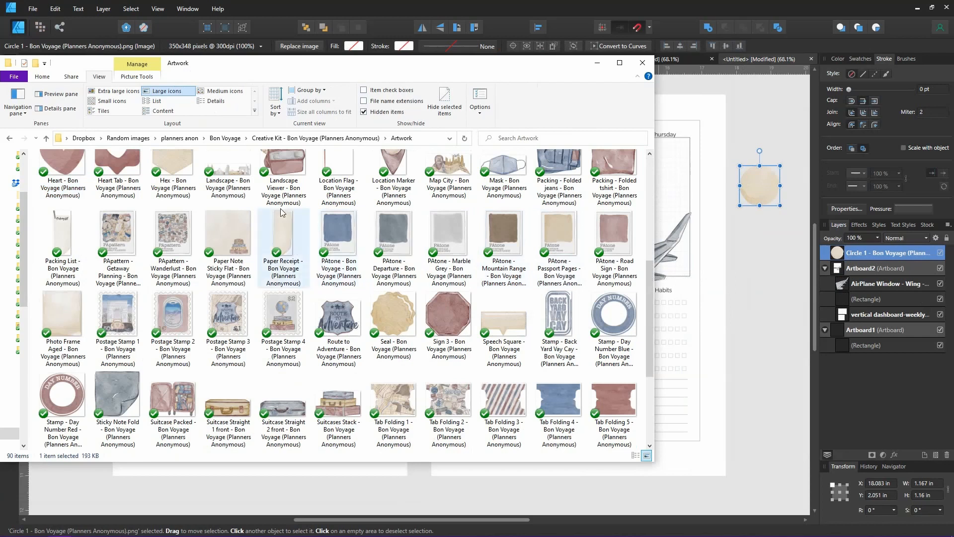
drag(283, 231, 741, 276)
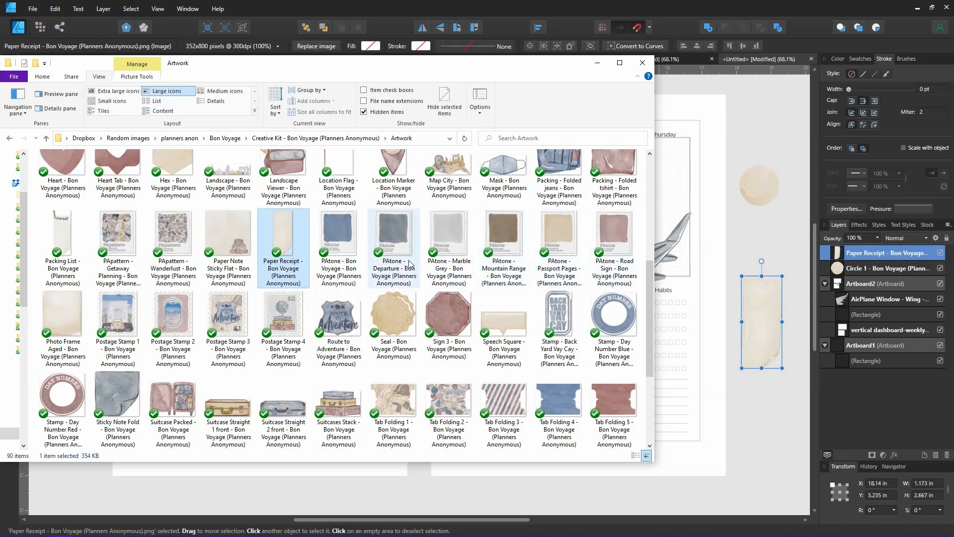
Step: Place the Bon Voyage Photo Frame Aged and Suitcase Packed images so they overlap Artboard2's right edge
drag(69, 318, 689, 207)
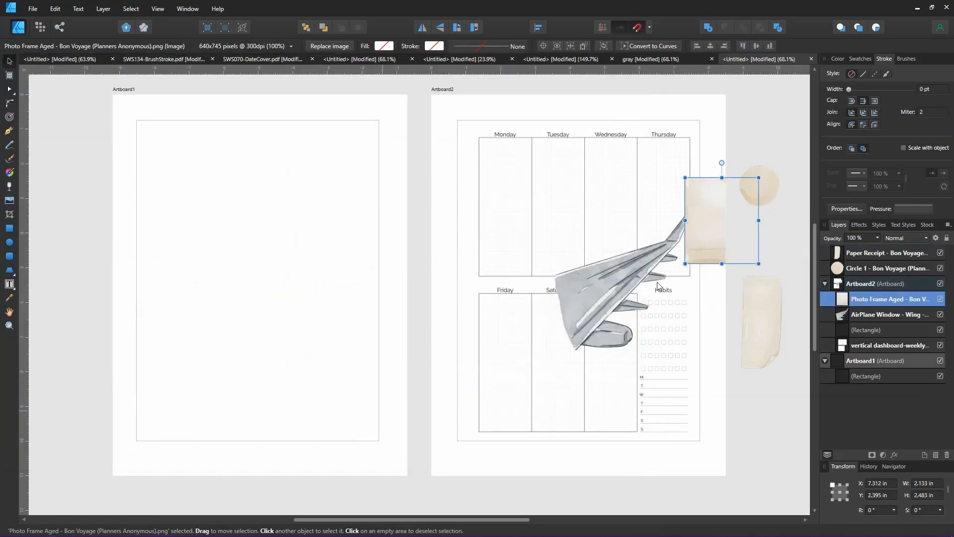
key(alt+Tab)
drag(171, 398, 673, 373)
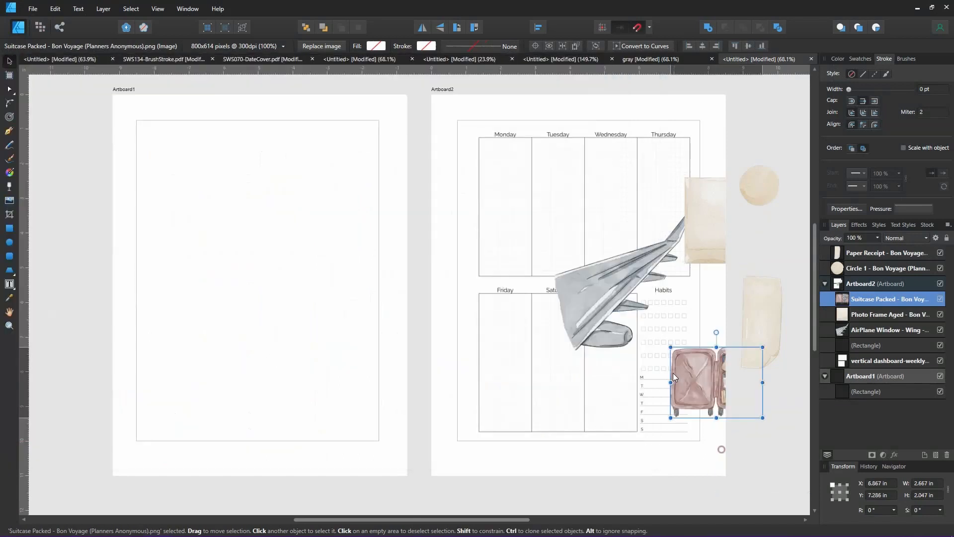
Step: Place the plain Eye Mask image from the Bon Voyage folder near Artboard2's upper right corner
mouse_move(61, 526)
click(207, 470)
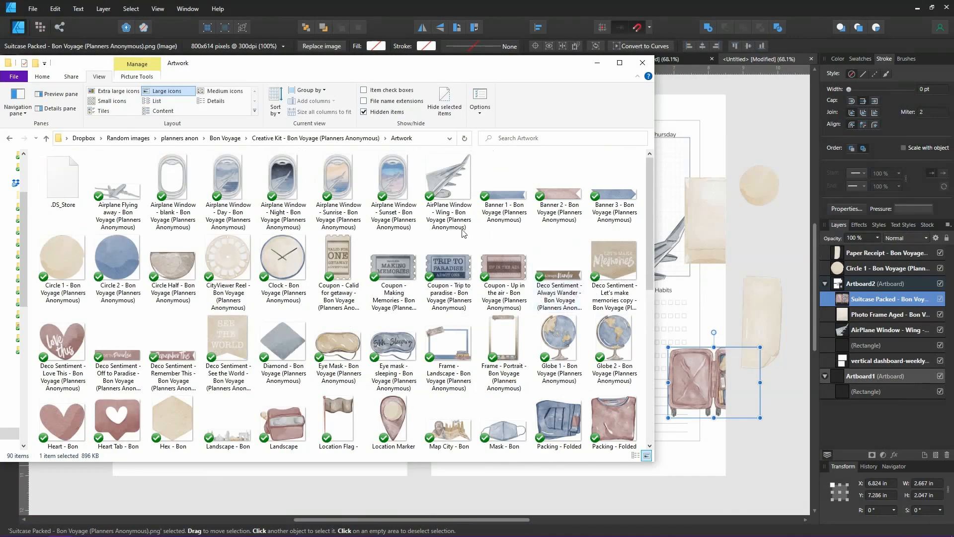
drag(341, 347, 682, 158)
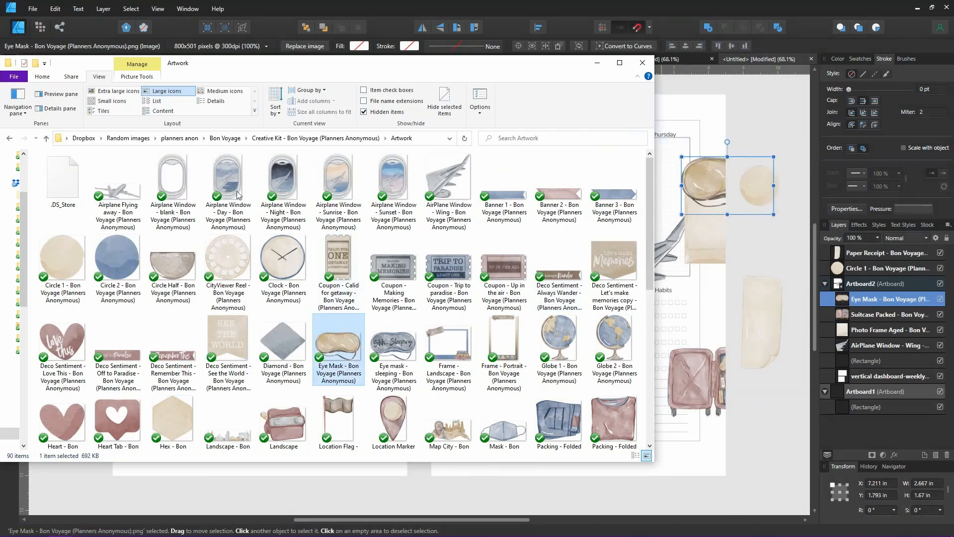
Step: Place the Hygge Life !BONUS Paper Scene image on Artboard1 and scale it down to about 9.56 in square
drag(337, 71, 441, 36)
click(464, 114)
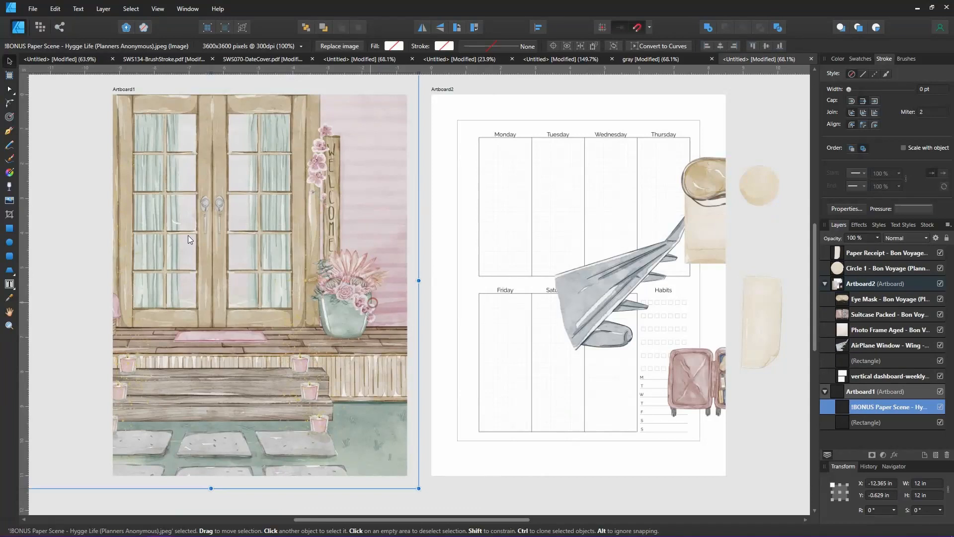
drag(188, 235, 266, 282)
drag(66, 115, 151, 199)
drag(282, 310, 435, 258)
click(154, 122)
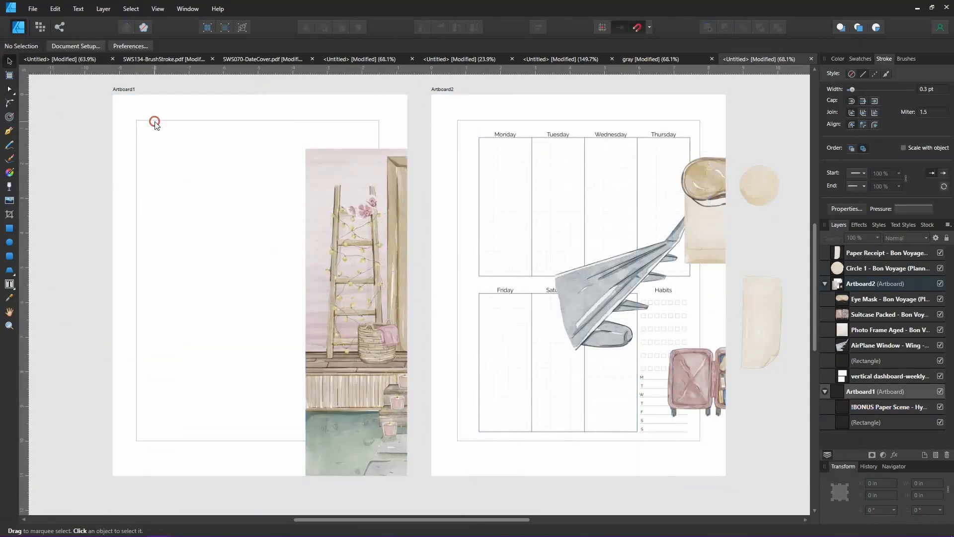
Step: Move the paper scene across Artboard1 to cover its width and send it behind the margin rectangle
drag(390, 301, 190, 271)
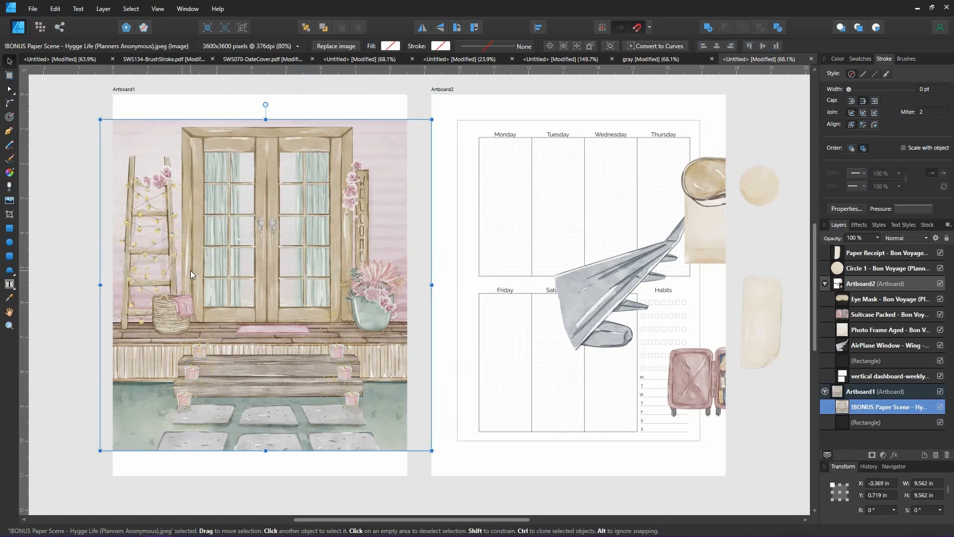
key(ctrl+shift+[)
drag(393, 210, 390, 208)
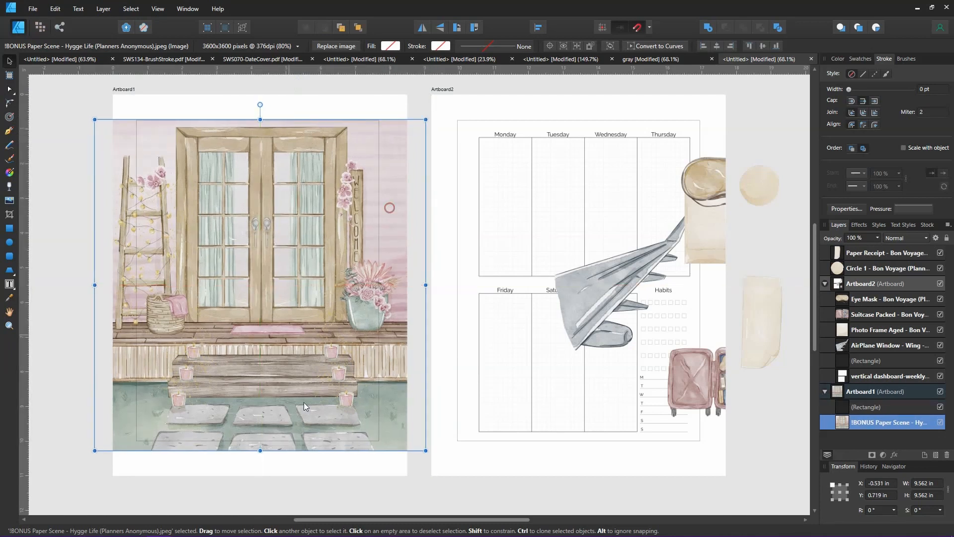
Step: Fine-tune the paper scene's position on Artboard1 to about X -0.494 in, Y 0.63 in
drag(400, 423, 401, 418)
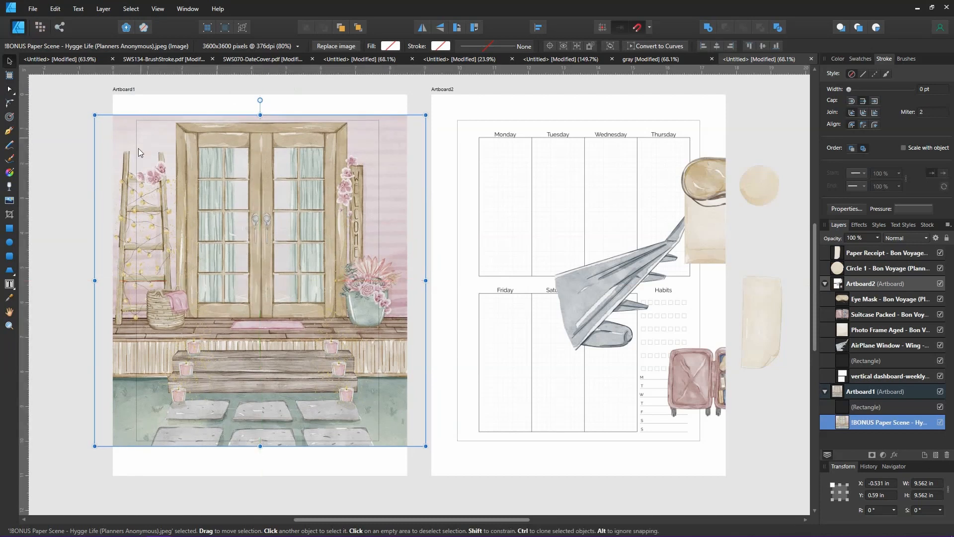
key(Down)
key(Down)
key(Down)
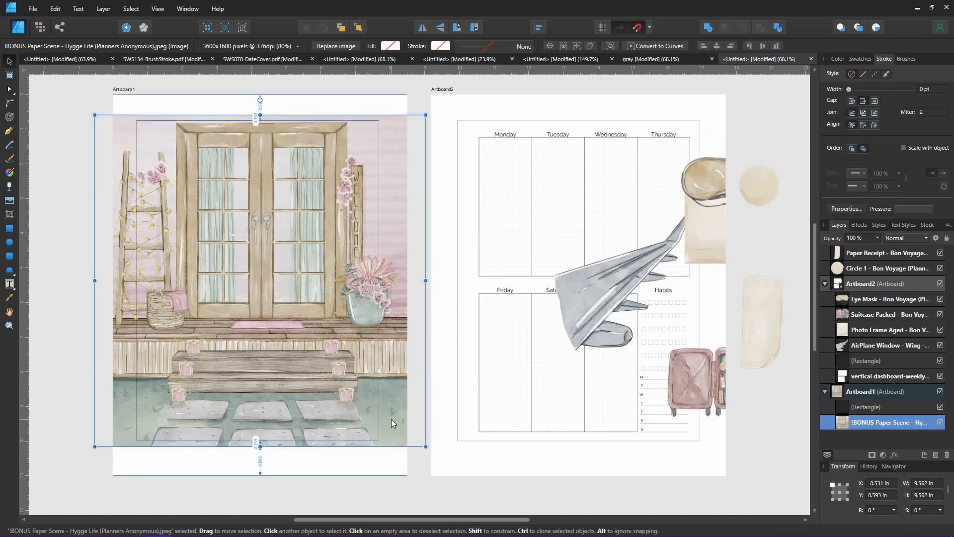
key(Down)
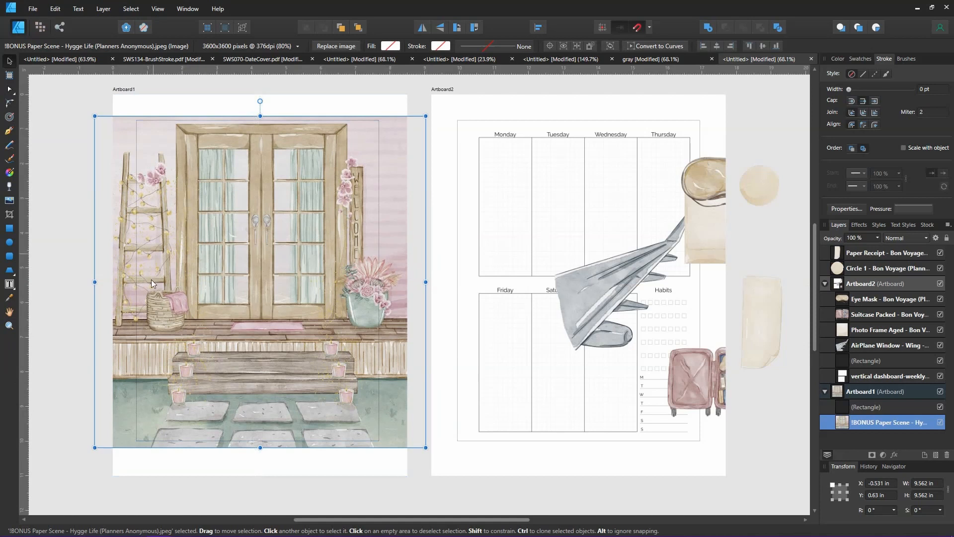
key(Right)
key(Right)
key(Right)
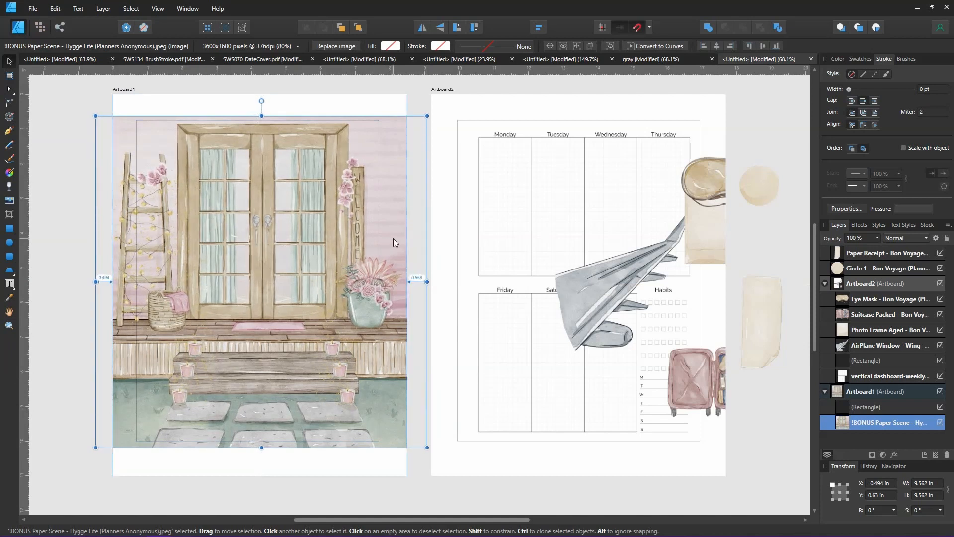
Step: Place the Circle 1 and Circle 2 images from the Hygge Life Artwork folder together on the pasteboard beside Artboard2
click(395, 469)
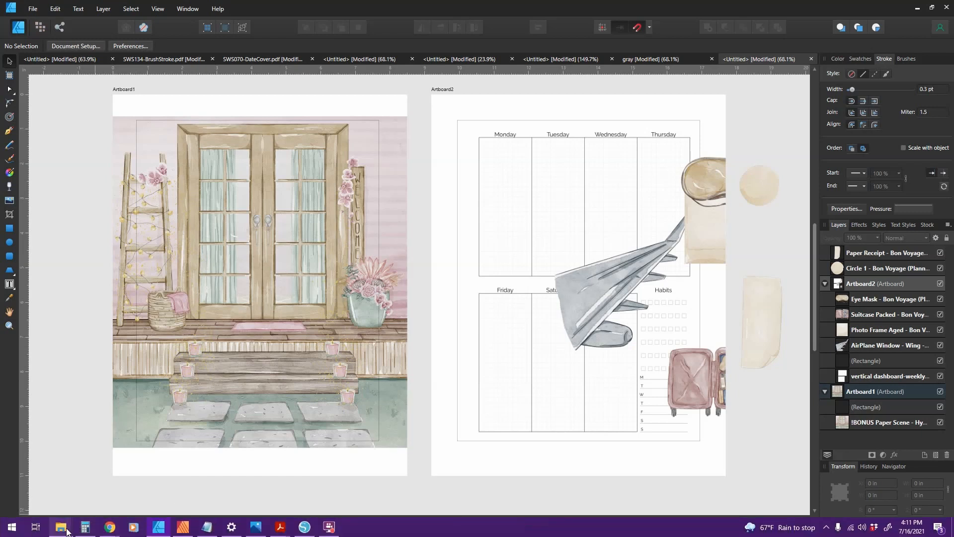
mouse_move(66, 529)
click(234, 482)
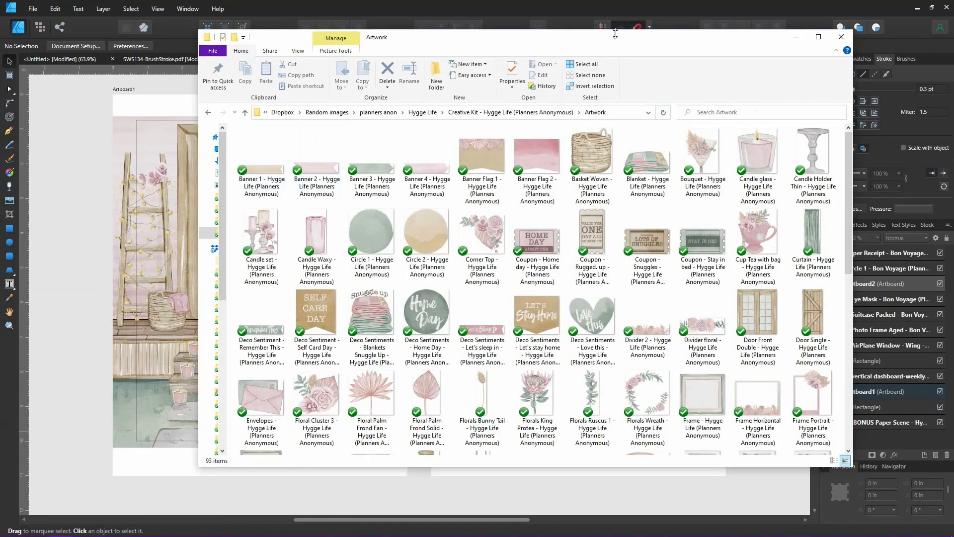
drag(618, 46, 463, 41)
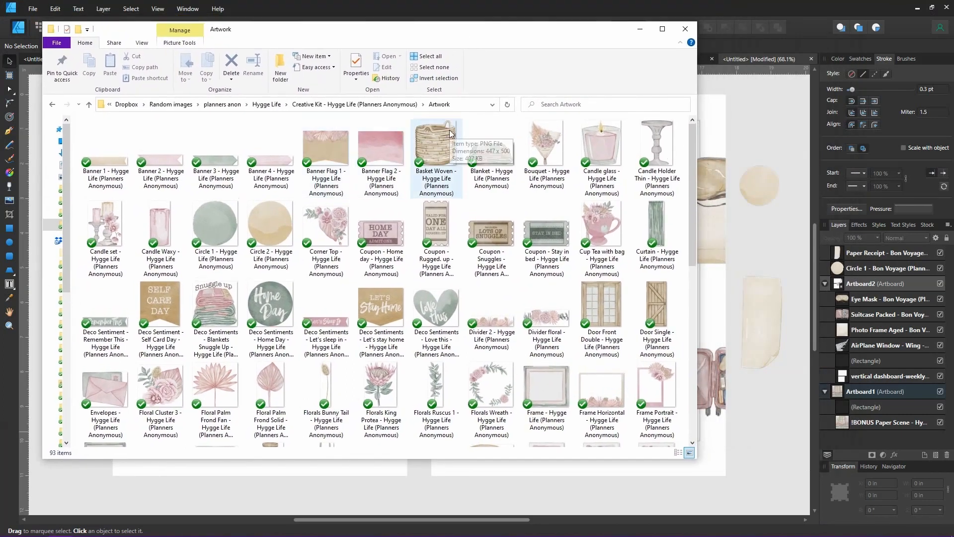
click(221, 226)
ctrl+click(290, 229)
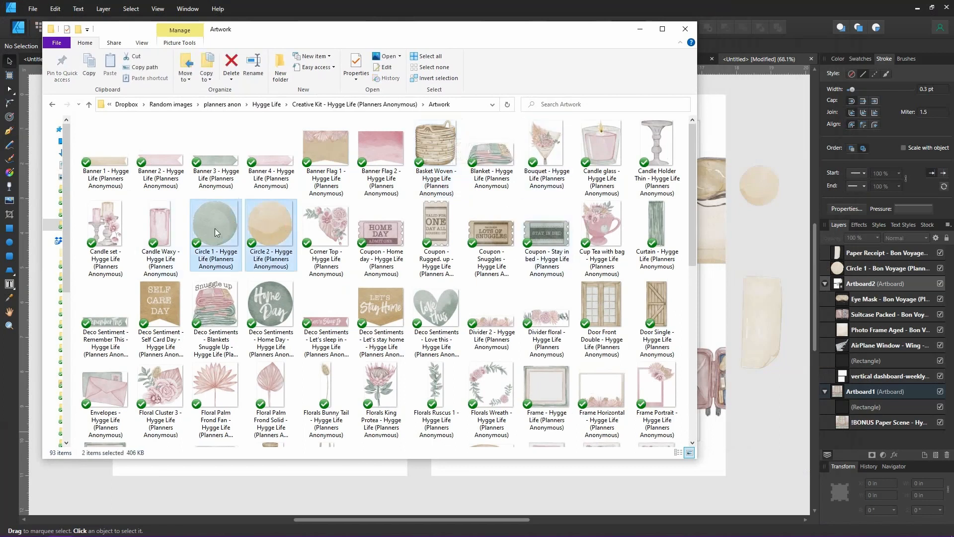
drag(759, 129, 759, 130)
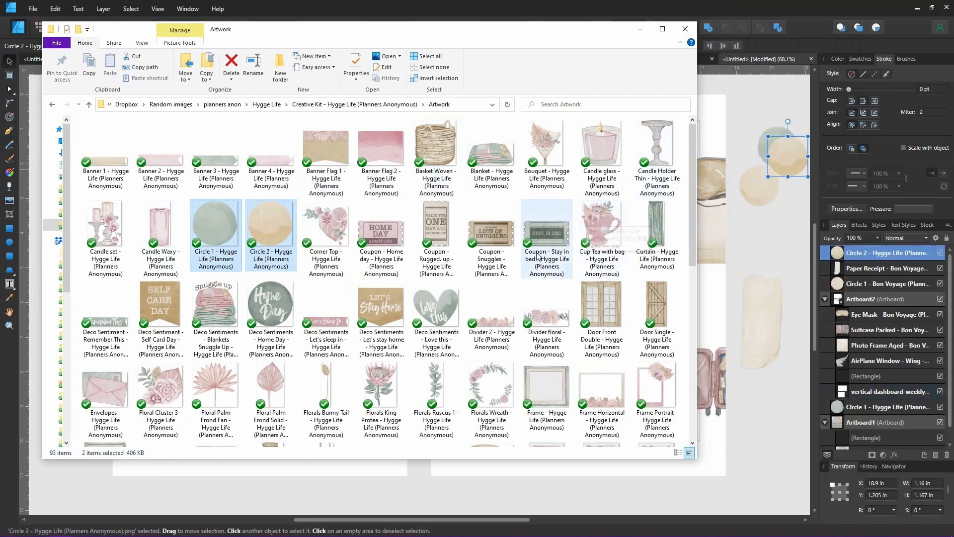
Step: Place the Hygge Life Home Day sentiment, Divider floral, Frame, Lightbulb String, Paper Tear 1 and Shelf 1 images around Artboard2's outer edge
click(267, 312)
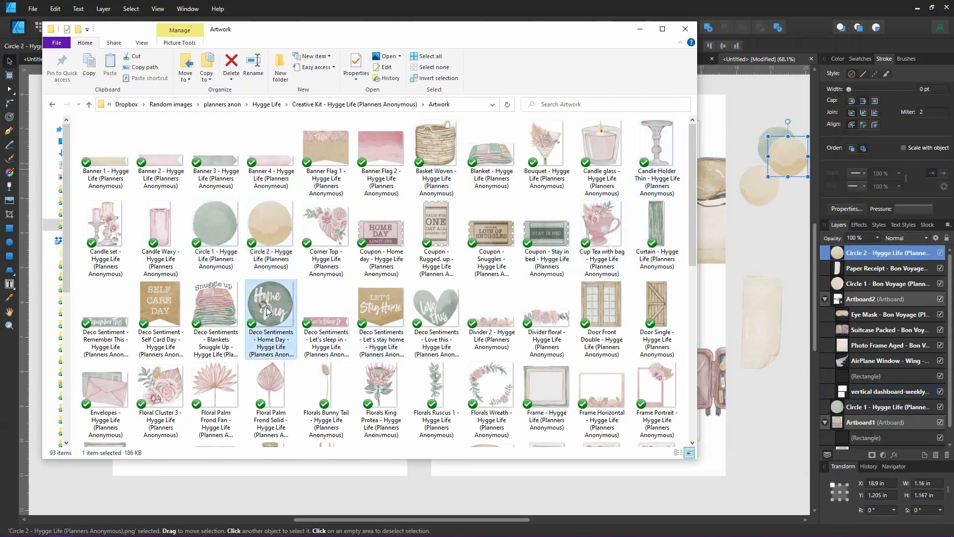
drag(268, 312, 771, 257)
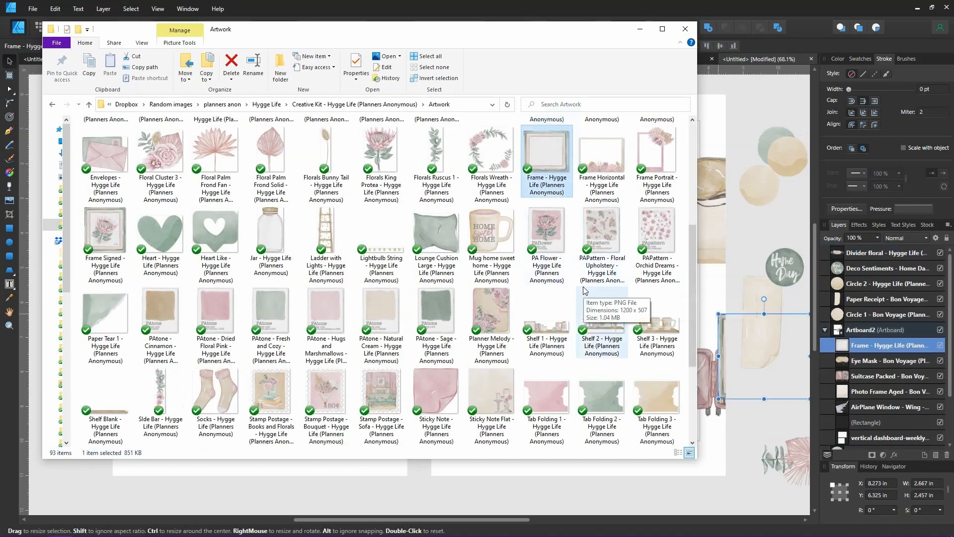
drag(382, 244, 733, 246)
drag(104, 315, 761, 417)
drag(547, 325, 755, 228)
Step: Place the Hygge Life Sticky Note beside Artboard2 and the Washi Strip and Washi images near its lower outer corner
scroll(642, 316, down, 3)
drag(436, 231, 733, 224)
drag(271, 408, 739, 461)
drag(223, 412, 645, 487)
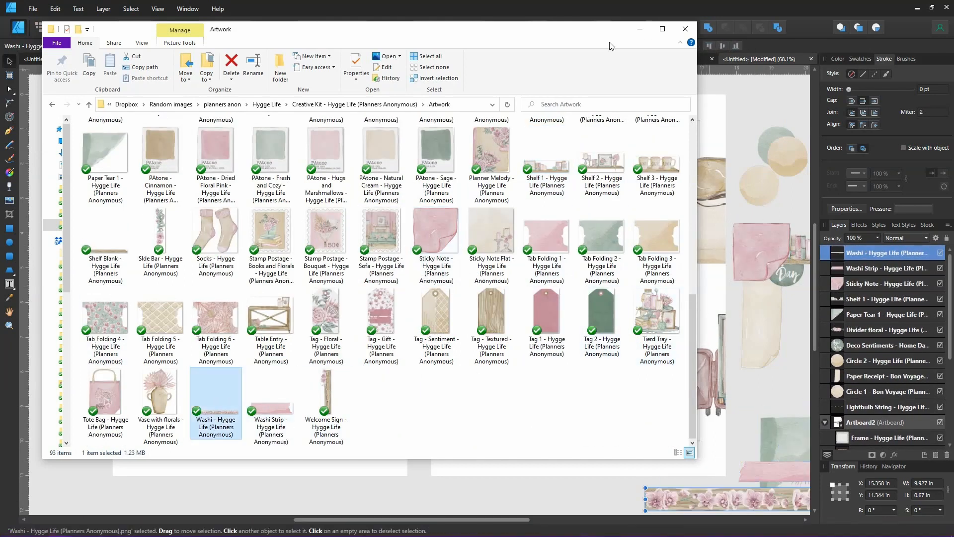
click(640, 28)
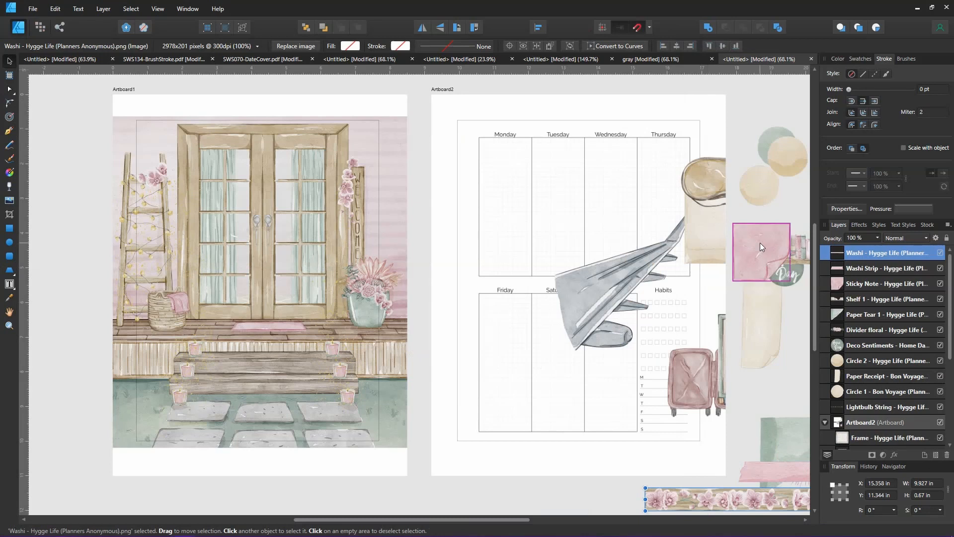
Step: Scale the airplane wing down to about 1.44 in wide and move it to the bottom of the Tuesday box
drag(492, 520, 524, 524)
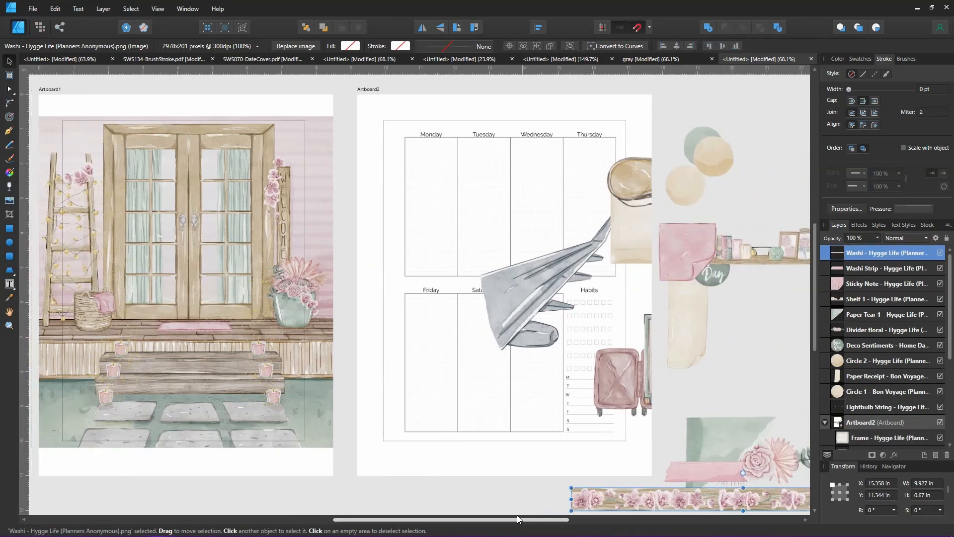
drag(540, 293, 513, 221)
drag(593, 143, 505, 226)
drag(461, 265, 462, 262)
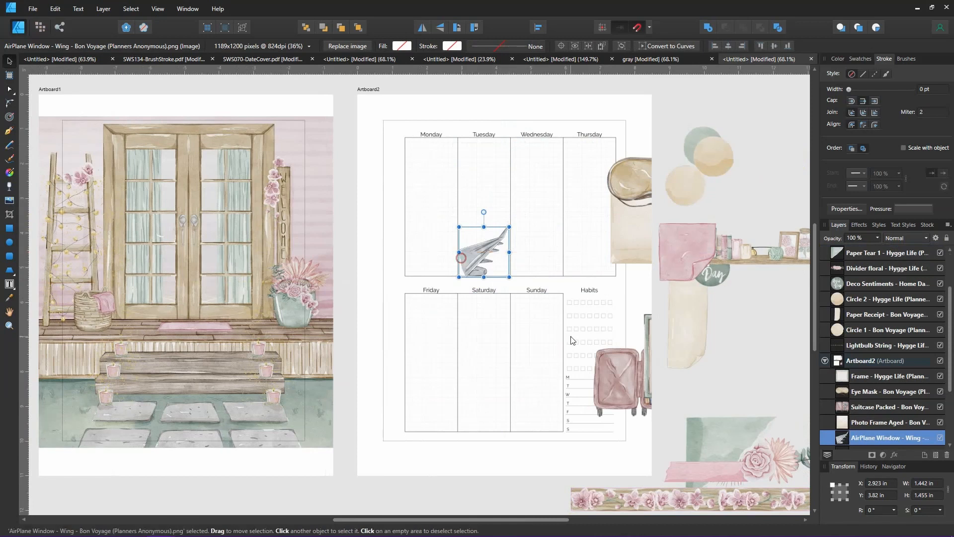
key(Up)
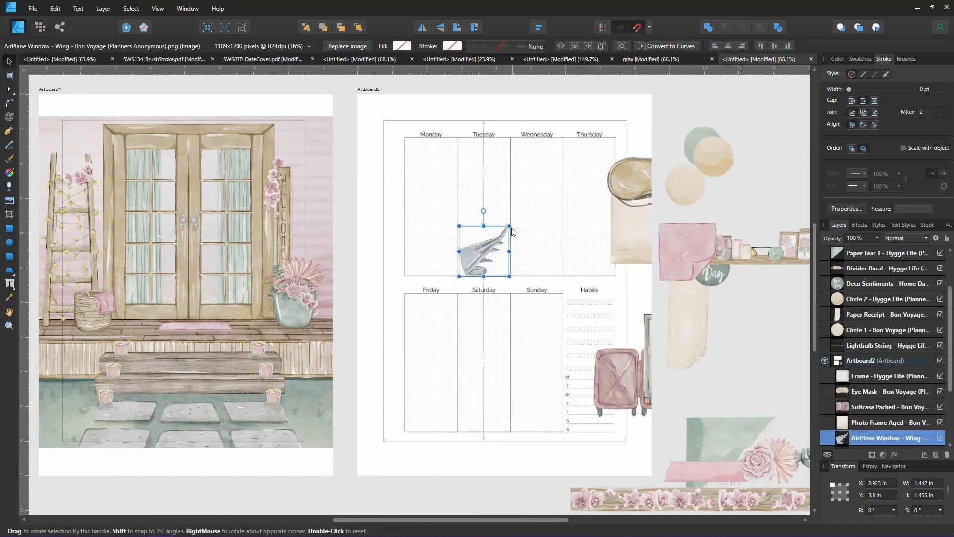
Step: Resize the airplane wing to about 1.53 by 1.54 in and align it with the Tuesday box's bottom at X 2.895 in, Y 3.714 in
drag(510, 224, 489, 241)
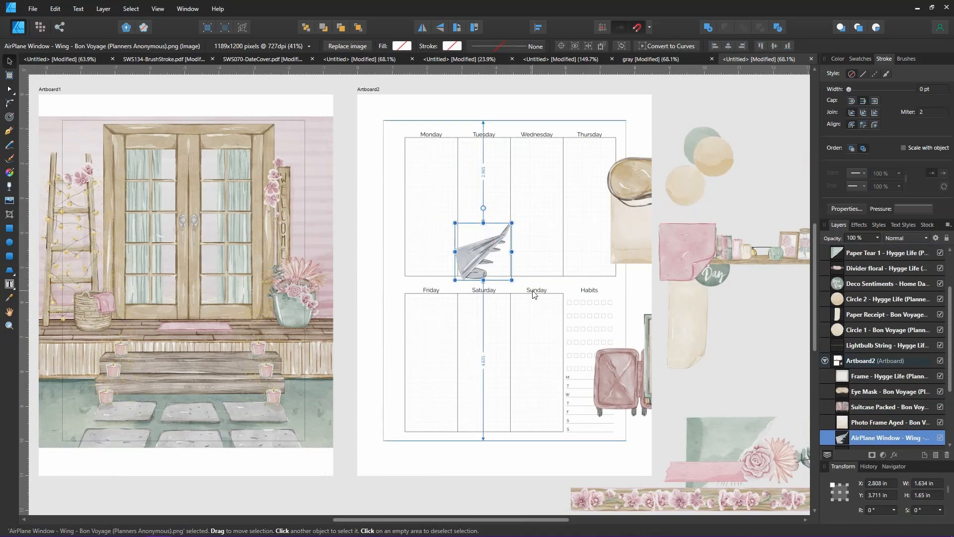
key(Up)
key(Up)
key(Up)
key(Up)
key(Up)
key(Up)
key(Up)
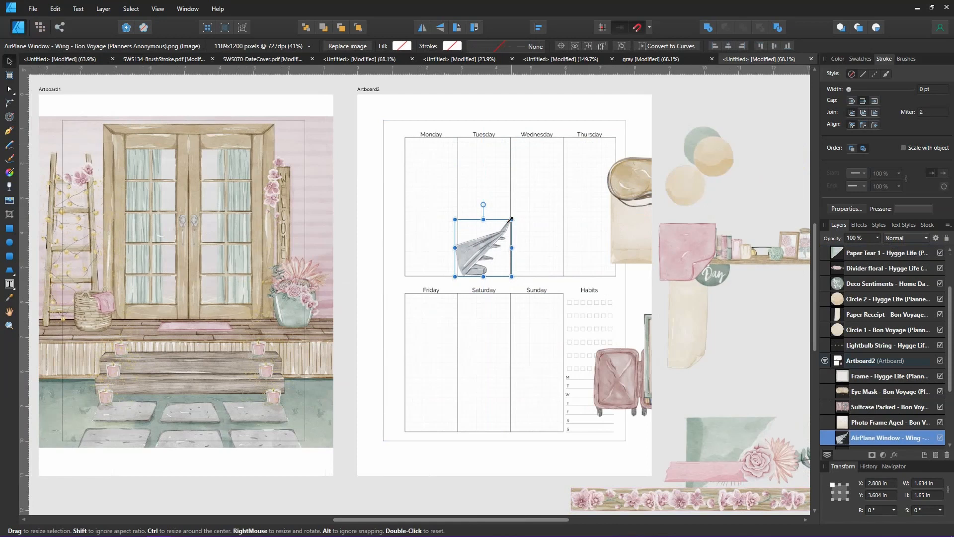
drag(511, 219, 508, 222)
click(532, 271)
click(499, 273)
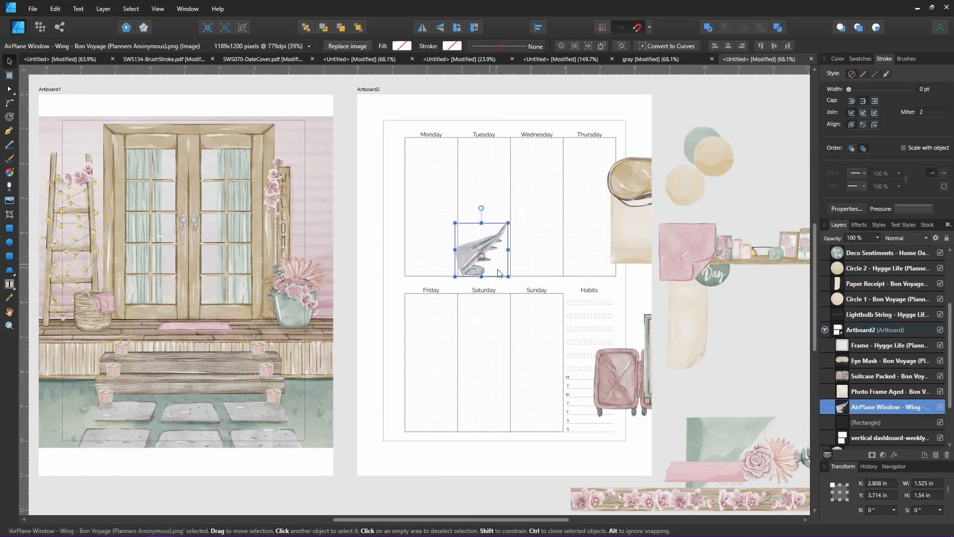
drag(499, 272, 503, 272)
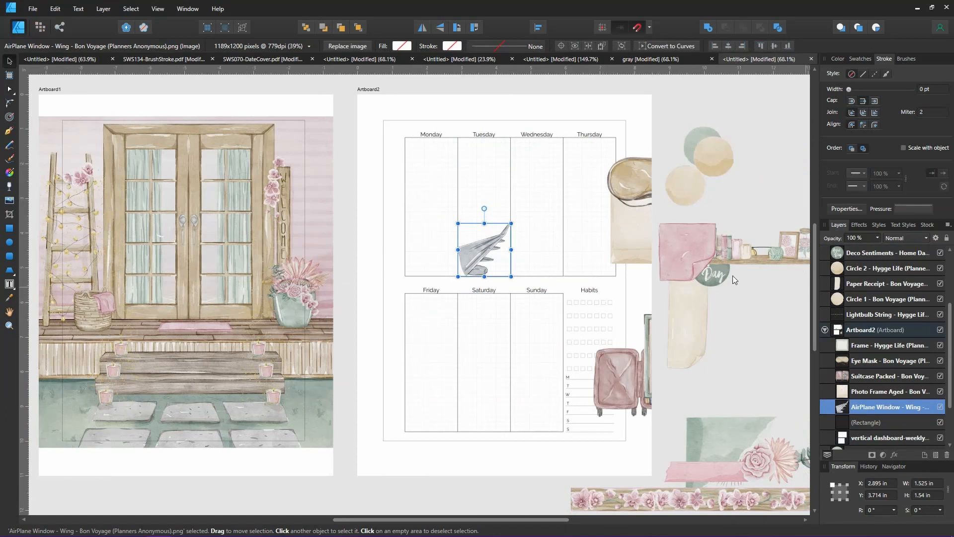
Step: Move the sticky note above the airplane wing, rotate it to 26.2° and scale it to about 1.30 by 1.31 in
drag(699, 258, 479, 198)
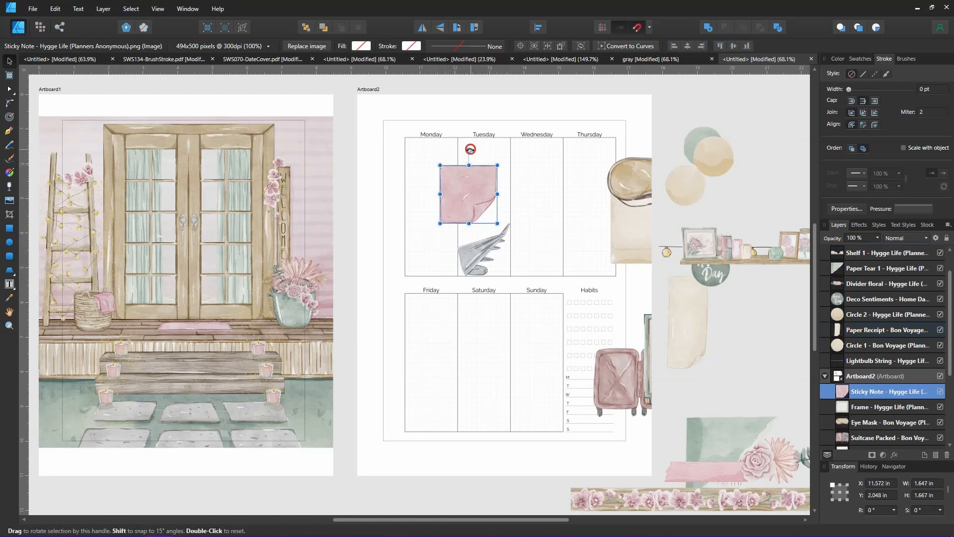
drag(466, 148, 450, 174)
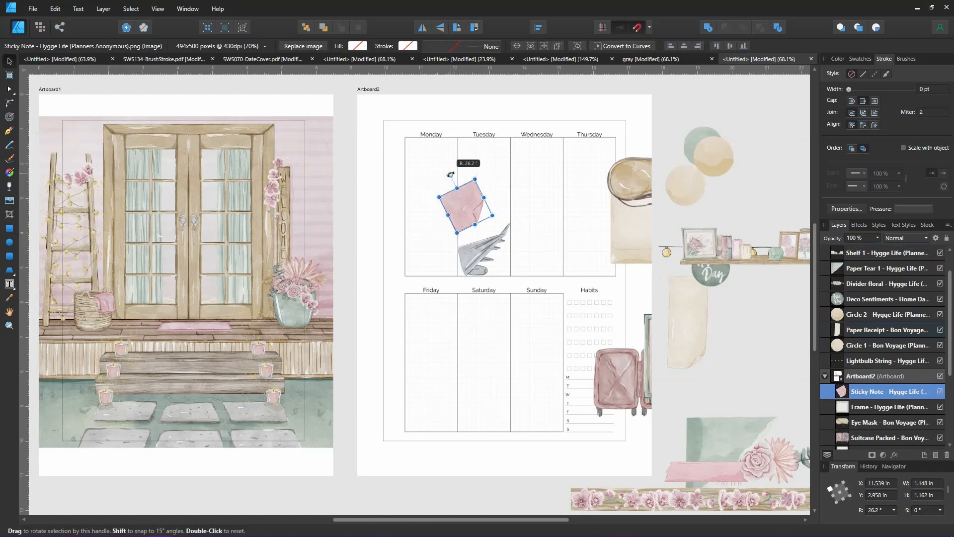
mouse_move(465, 213)
mouse_down()
mouse_move(486, 222)
mouse_move(473, 223)
mouse_up()
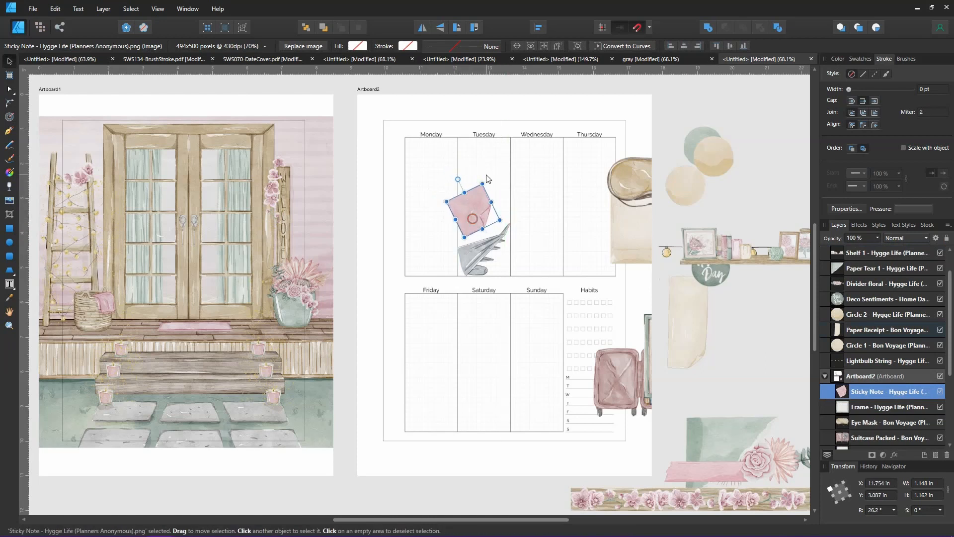
drag(482, 183, 490, 206)
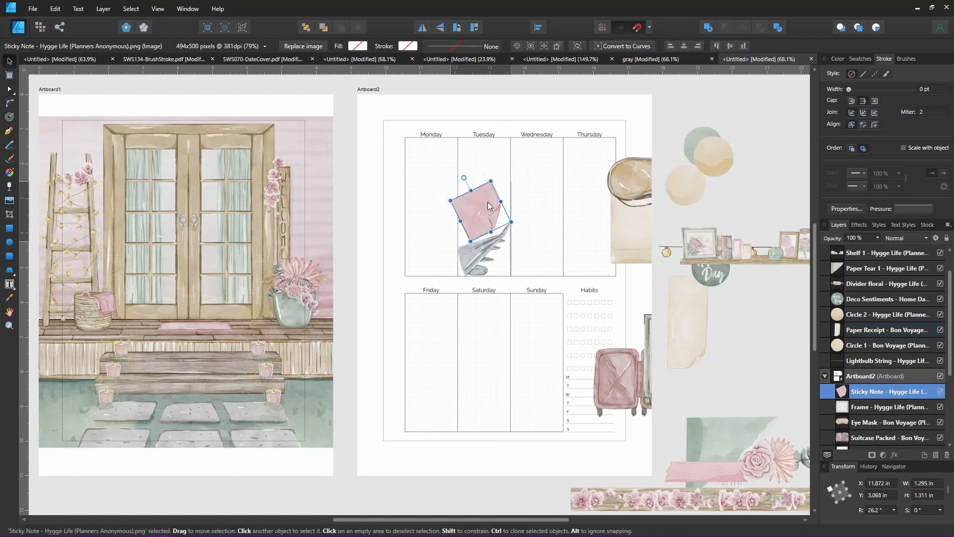
Step: Enlarge the airplane wing slightly to about 1.60 by 1.61 in
click(503, 247)
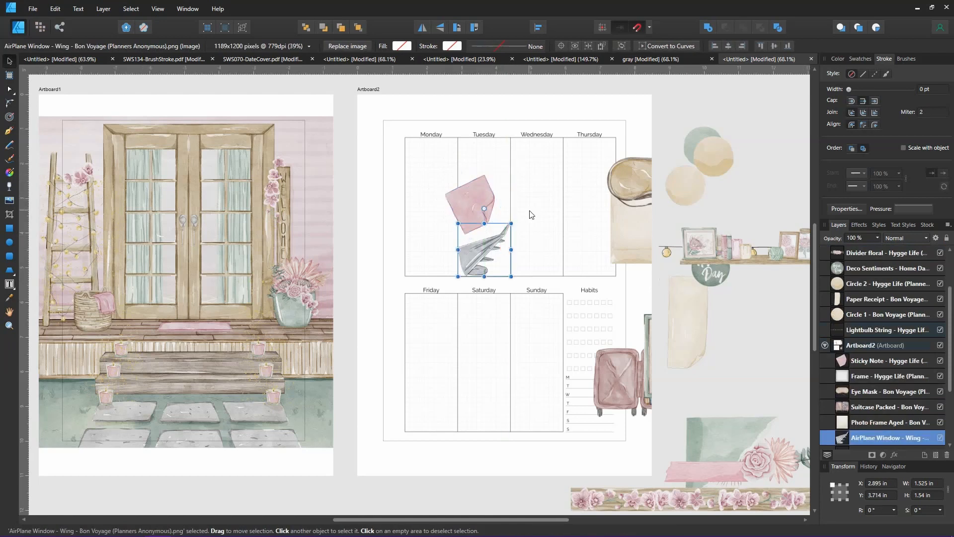
mouse_move(510, 223)
mouse_down()
mouse_move(524, 209)
mouse_move(507, 218)
mouse_up()
click(485, 238)
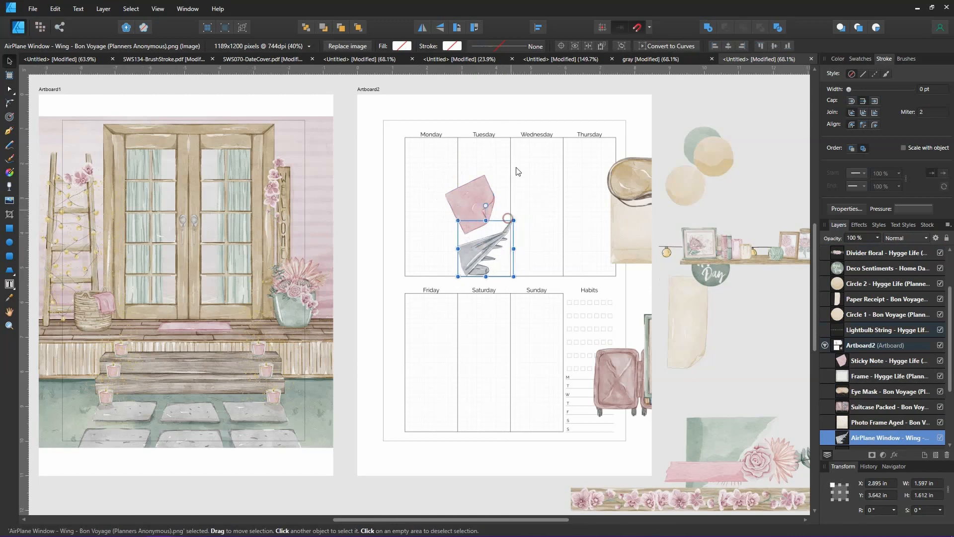
Step: Shrink the tilted sticky note to about 1.17 by 1.18 in and reposition it just above the wing
click(467, 187)
drag(469, 193, 470, 193)
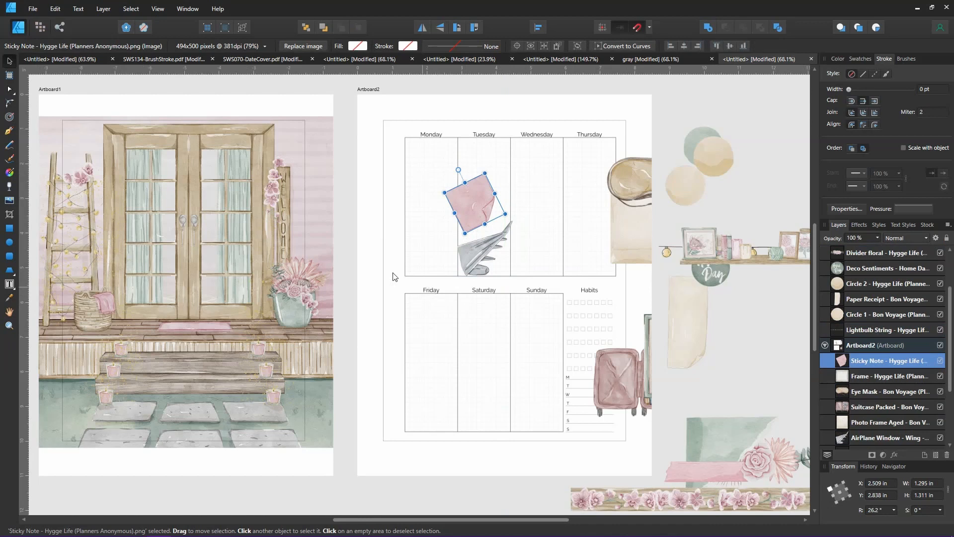
click(398, 257)
click(366, 273)
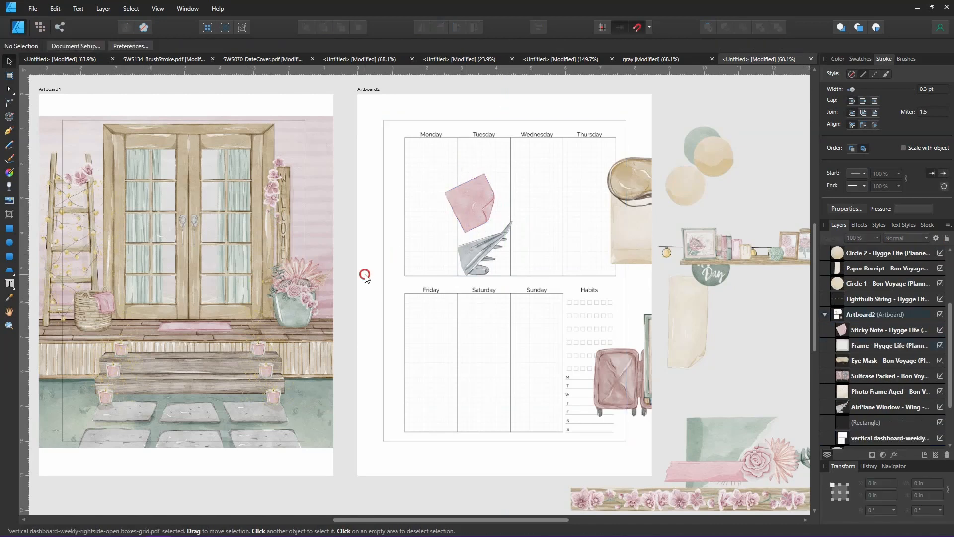
click(464, 209)
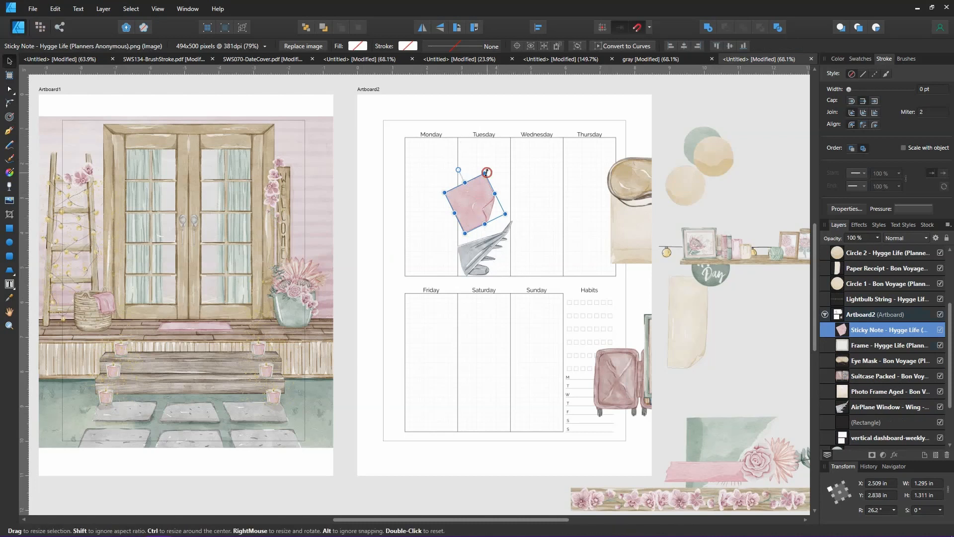
drag(486, 172, 475, 206)
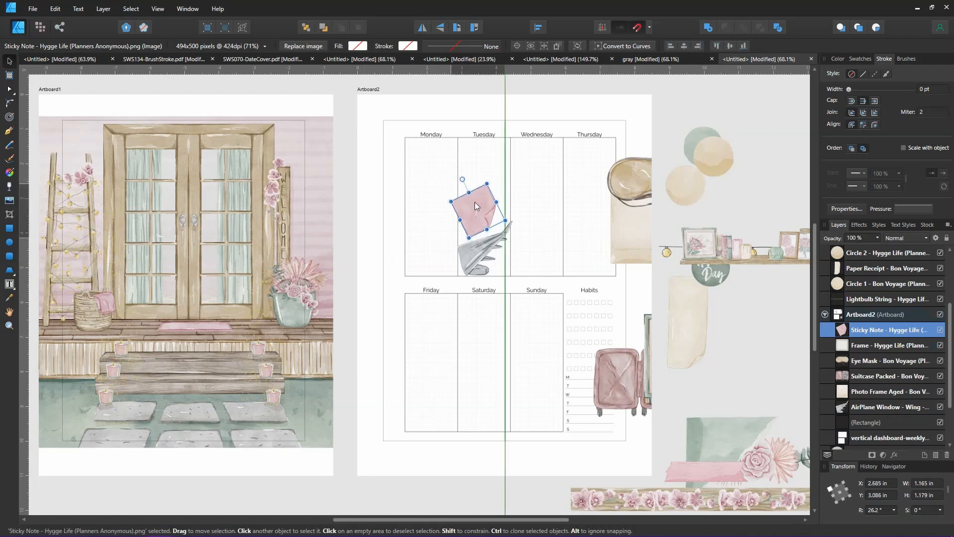
click(484, 271)
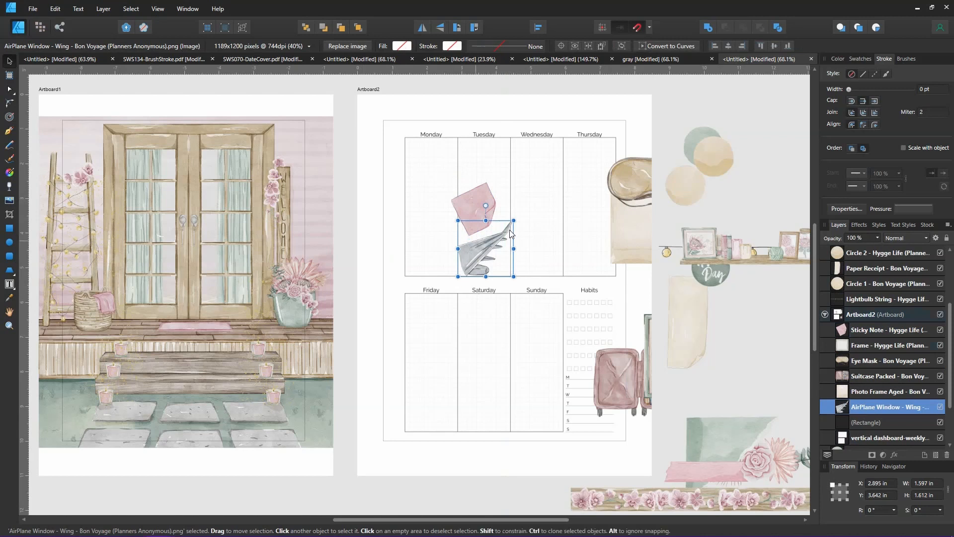
click(649, 301)
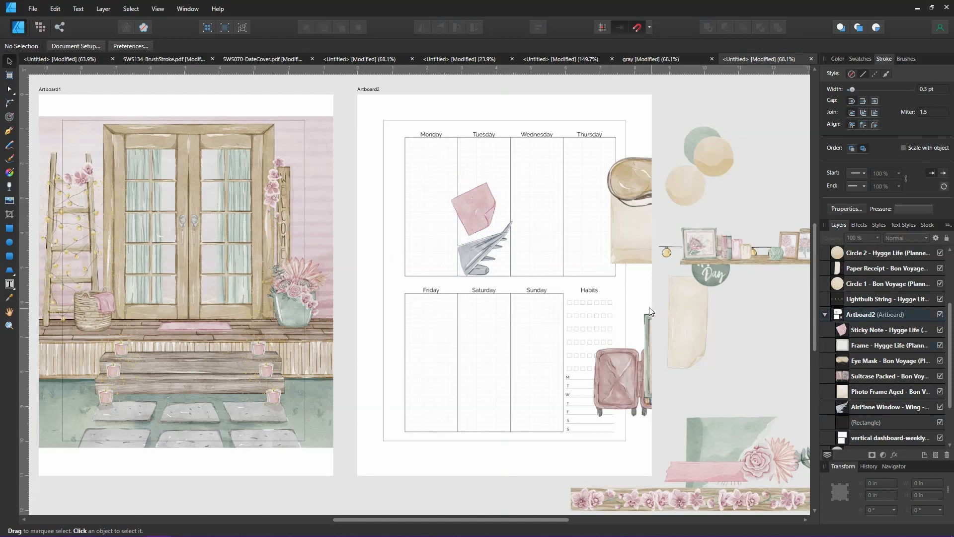
Step: Move the green paper tear into the Monday box's upper left corner and scale it to about 2.38 by 2.08 in
drag(720, 434, 440, 158)
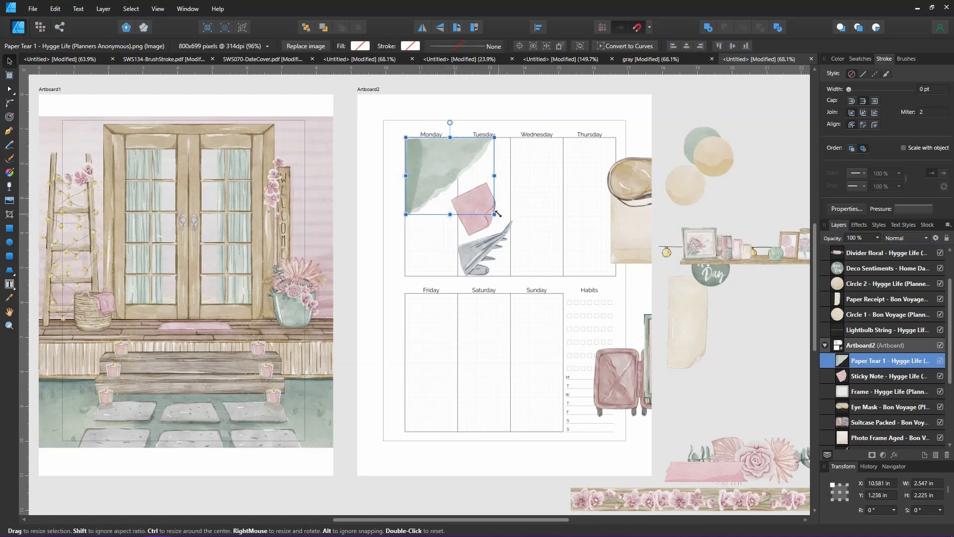
drag(491, 212, 486, 208)
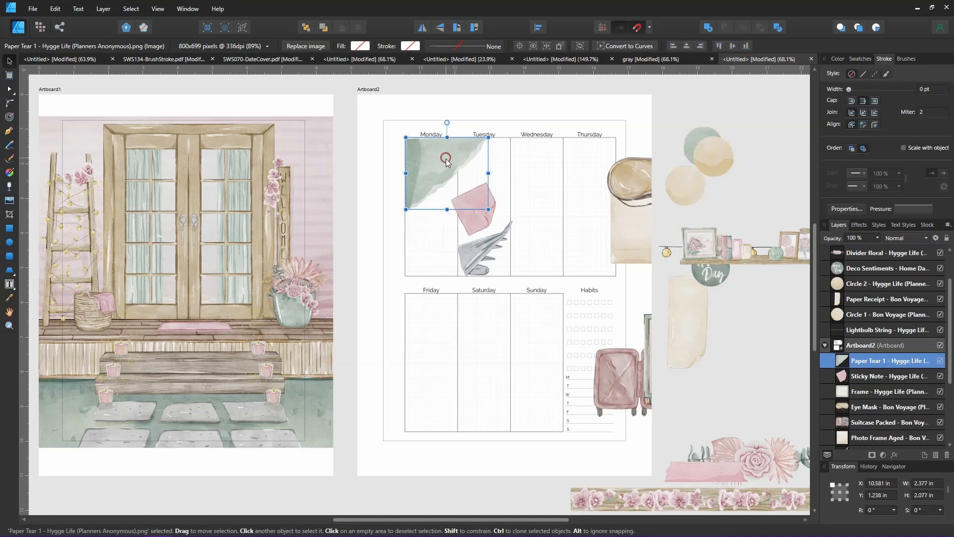
drag(449, 157, 446, 157)
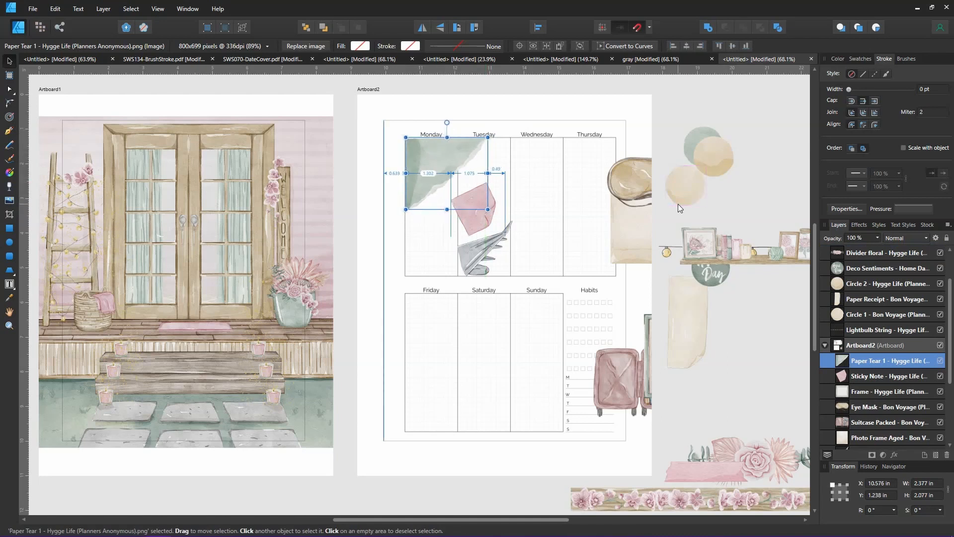
click(752, 110)
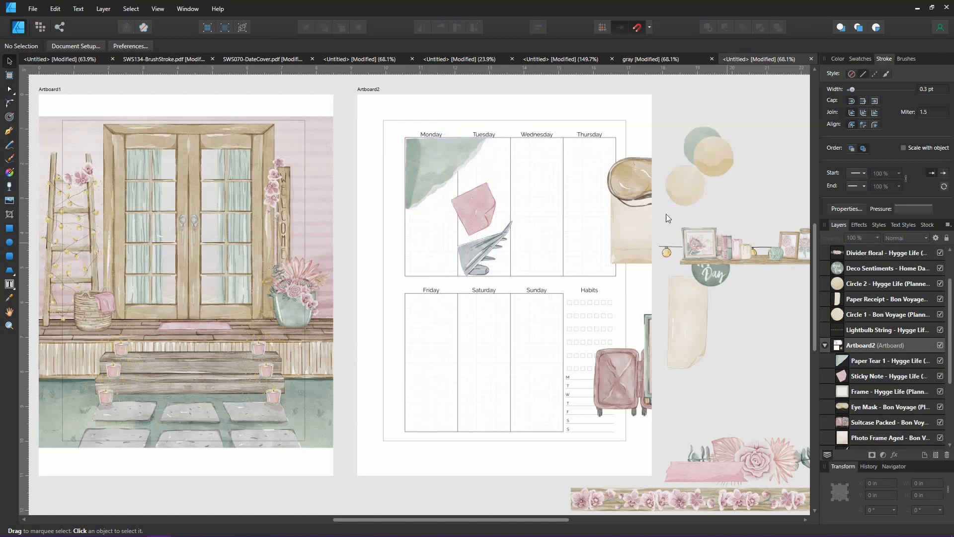
Step: Move the eye mask over the Monday–Friday boundary, and shrink the packed suitcase, rotated to -35.2°, across the Wednesday and Thursday boxes
drag(641, 192, 436, 298)
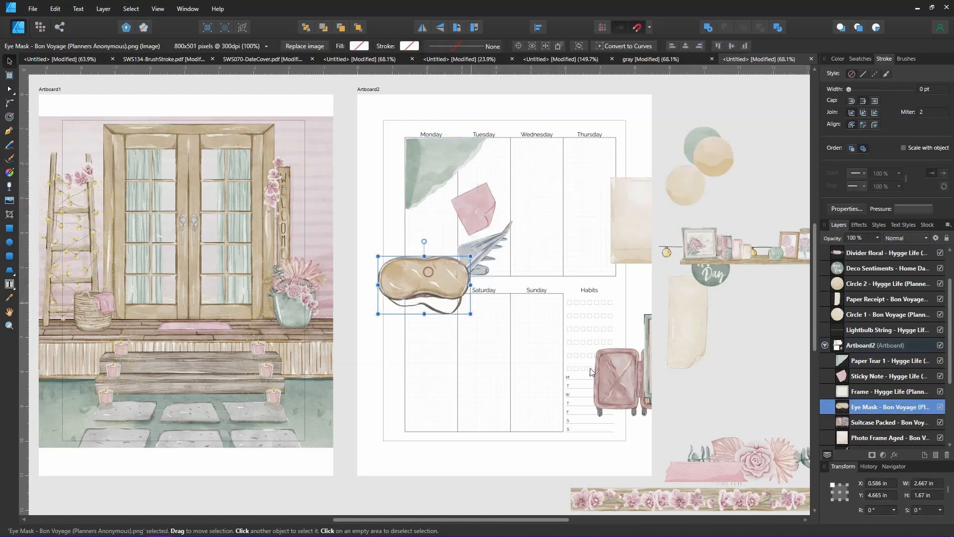
drag(591, 372, 478, 174)
drag(505, 133, 588, 198)
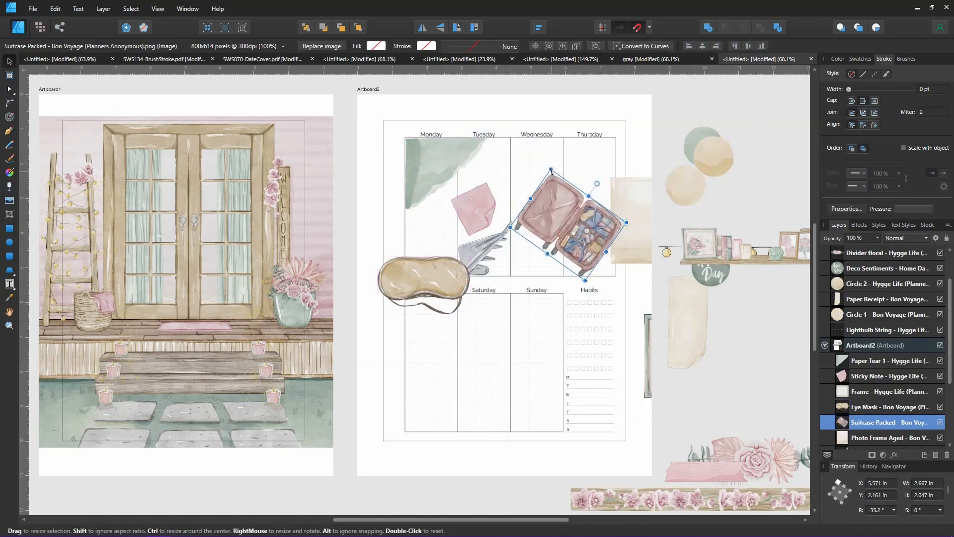
drag(551, 169, 551, 243)
click(738, 387)
Step: Move the aged photo paper into the Thursday box, shrink it to about 1.57 by 1.82 in and rotate it to 21.3°
drag(631, 200, 595, 171)
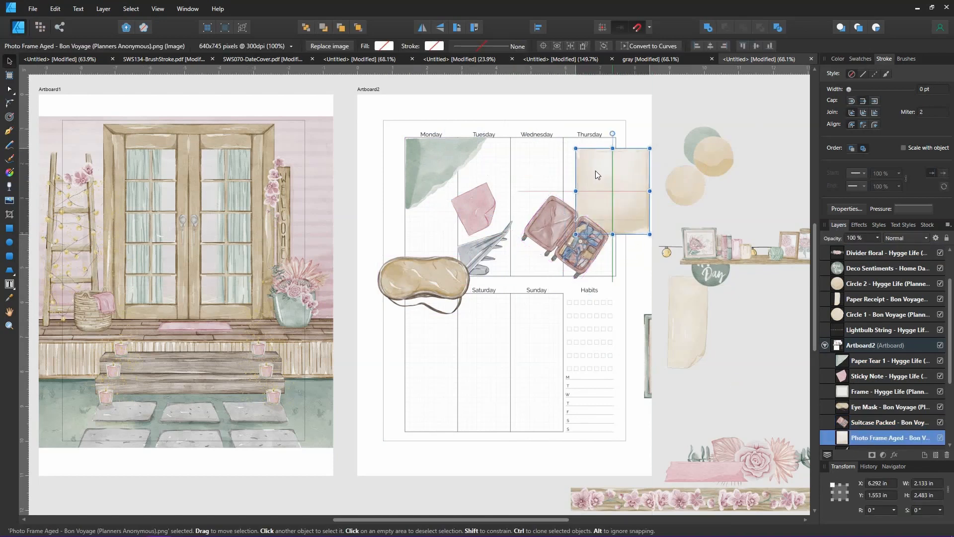
drag(651, 142, 586, 154)
drag(593, 190, 588, 152)
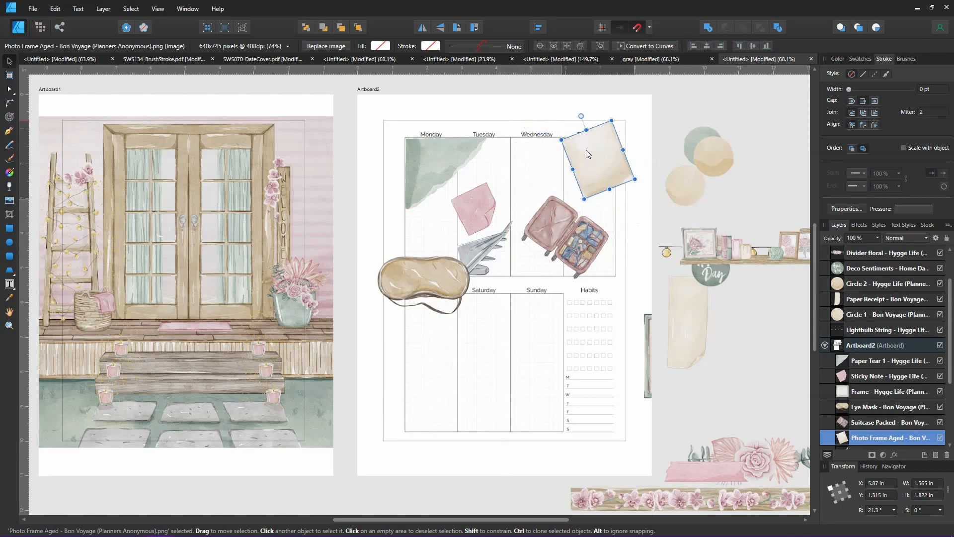
Step: Rotate the packed suitcase to -24.4° and resize it to about 2.43 by 1.87 in across the Wednesday and Thursday boxes
click(589, 228)
drag(589, 200, 584, 197)
drag(592, 233, 619, 230)
drag(582, 246, 575, 247)
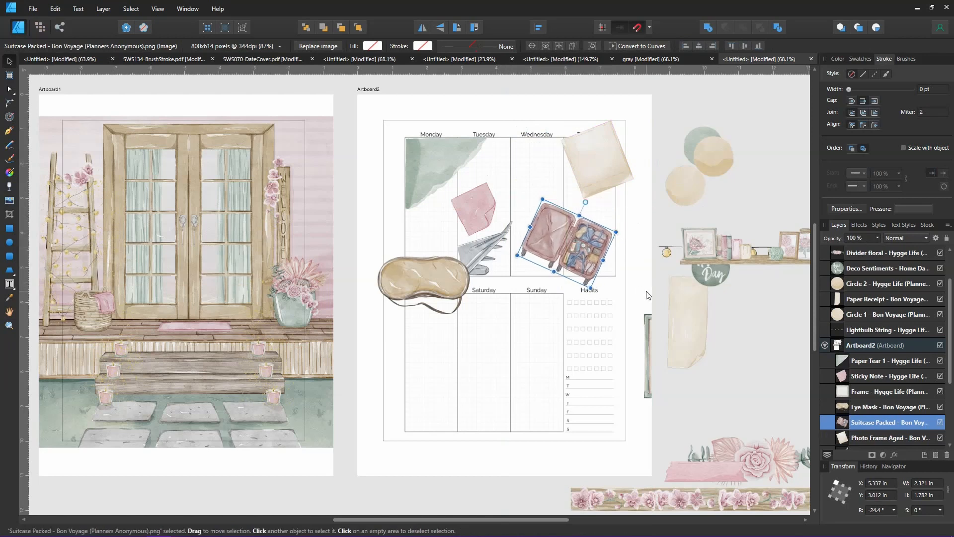
click(624, 279)
Step: Move the aged photo paper to the Wednesday box above the suitcase, rotated to -15.2° and sized about 1.48 by 1.72 in
click(599, 160)
drag(601, 166, 547, 168)
drag(525, 117, 555, 123)
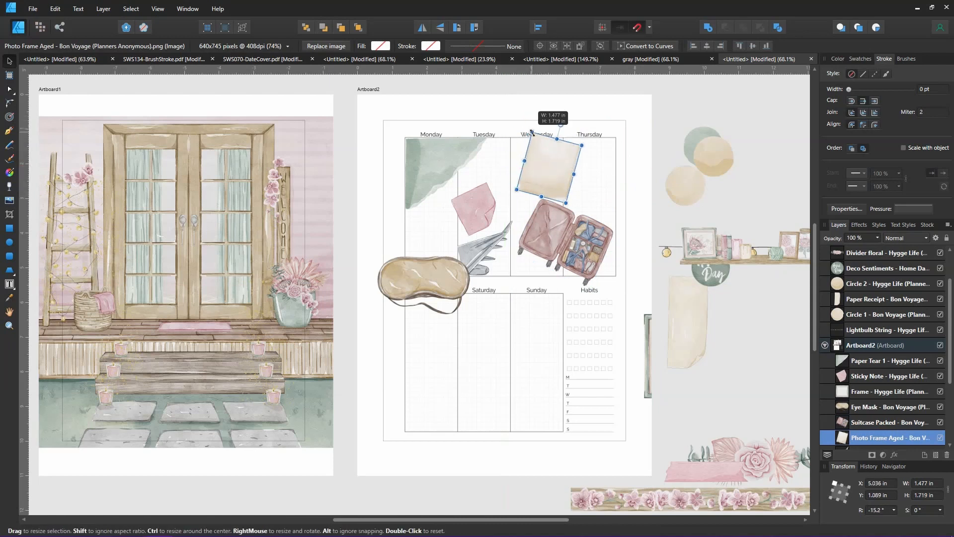
click(747, 175)
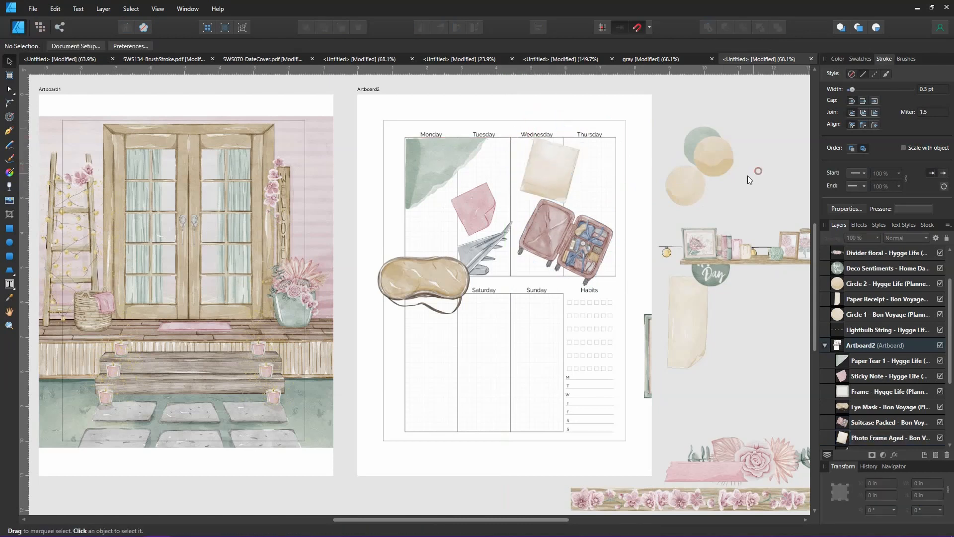
Step: Move the eye mask off the artboard and place the shelf across the Friday–Sunday boxes, enlarged to about 4.61 by 1.22 in
click(439, 291)
drag(439, 290, 755, 356)
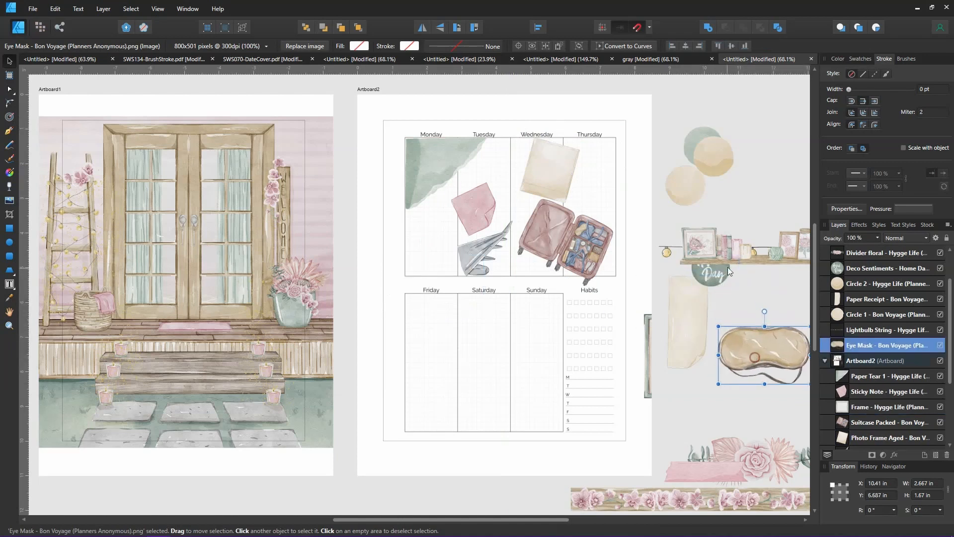
drag(740, 251, 463, 325)
drag(542, 332, 557, 349)
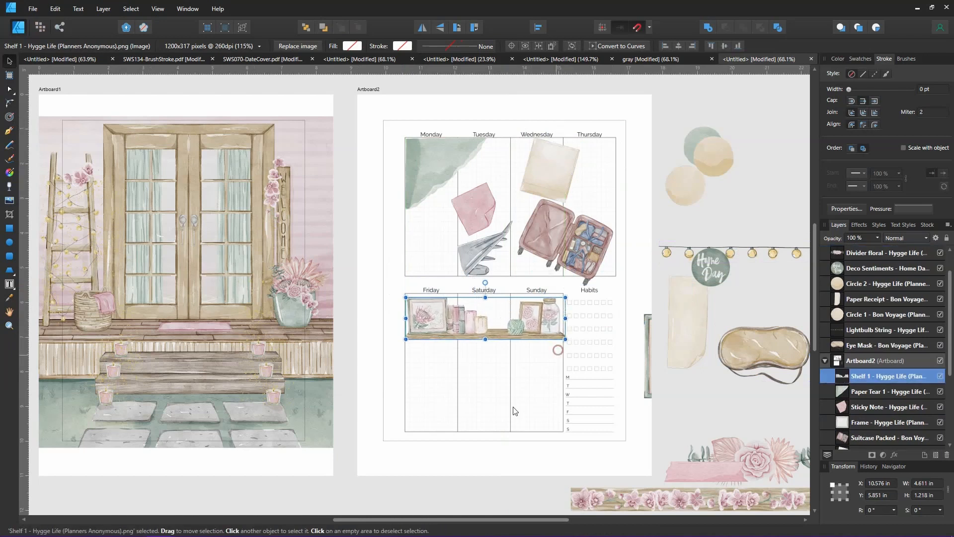
Step: Shrink the shelf proportionally from its right side so that it ends inside the Sunday box
click(529, 370)
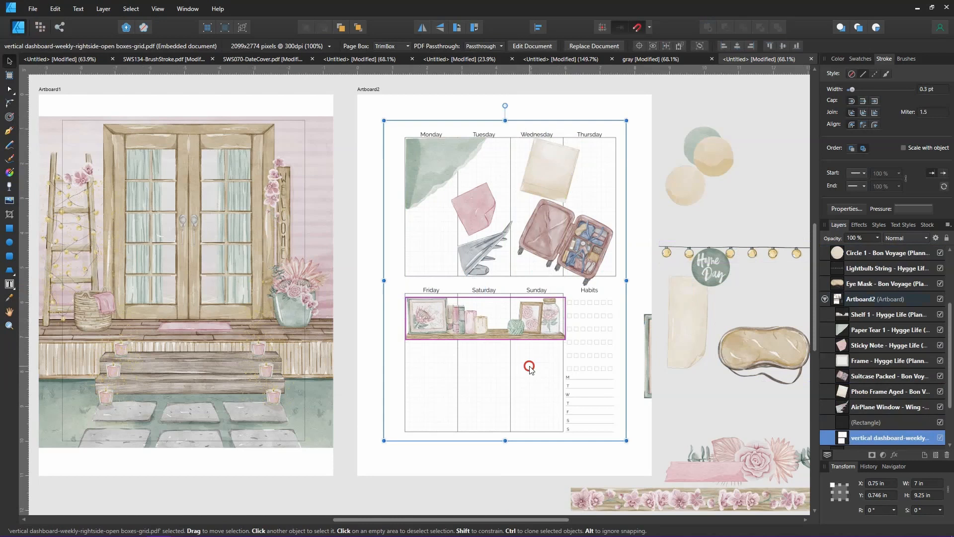
click(453, 460)
click(536, 321)
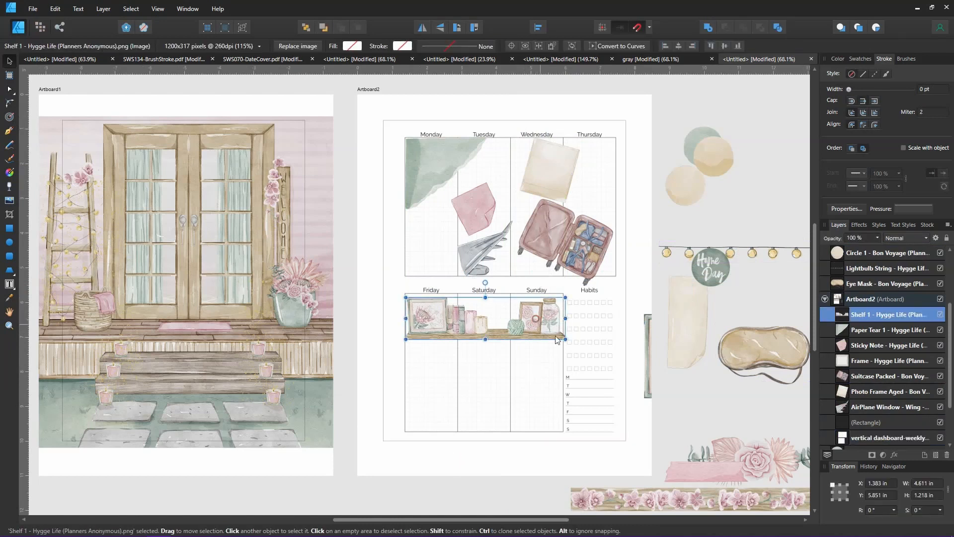
drag(565, 339, 515, 333)
click(709, 424)
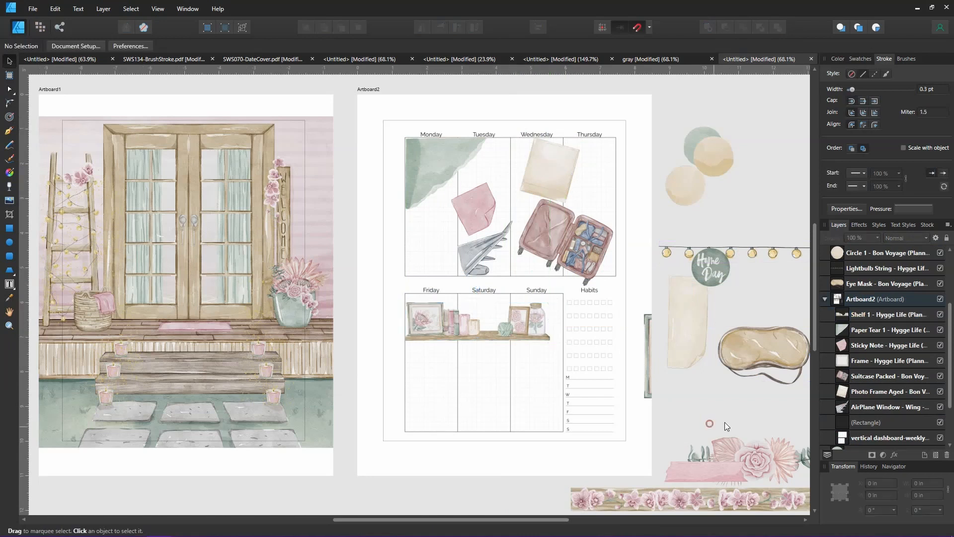
Step: Move the frame over the Sunday and Habits area and rotate it to -90°
drag(508, 520, 595, 520)
drag(483, 355, 358, 366)
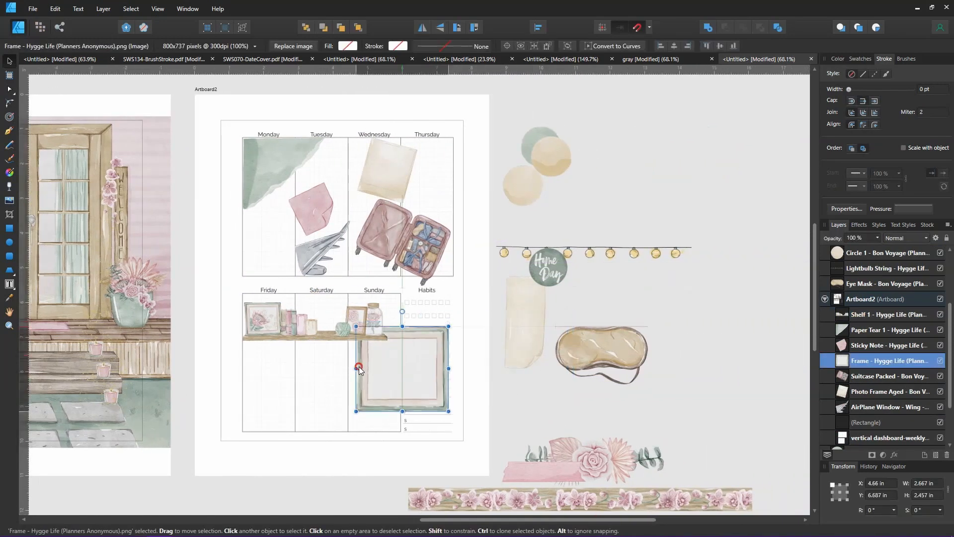
drag(401, 312, 438, 368)
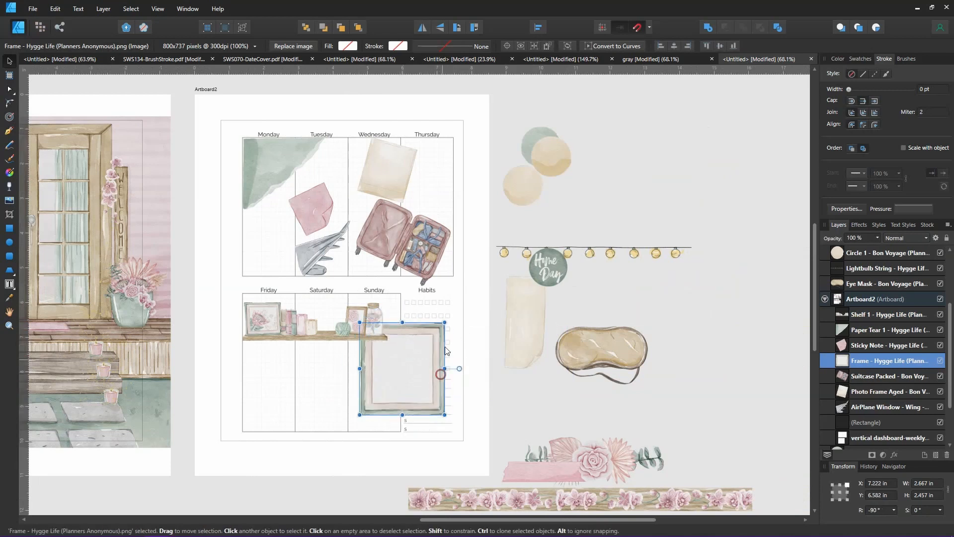
Step: Shrink the frame to about 2.15 by 1.98 in, place it across the Saturday–Sunday boundary and bring it in front of the shelf
drag(445, 322, 429, 341)
drag(397, 372, 363, 355)
key(ctrl+shift+])
click(621, 401)
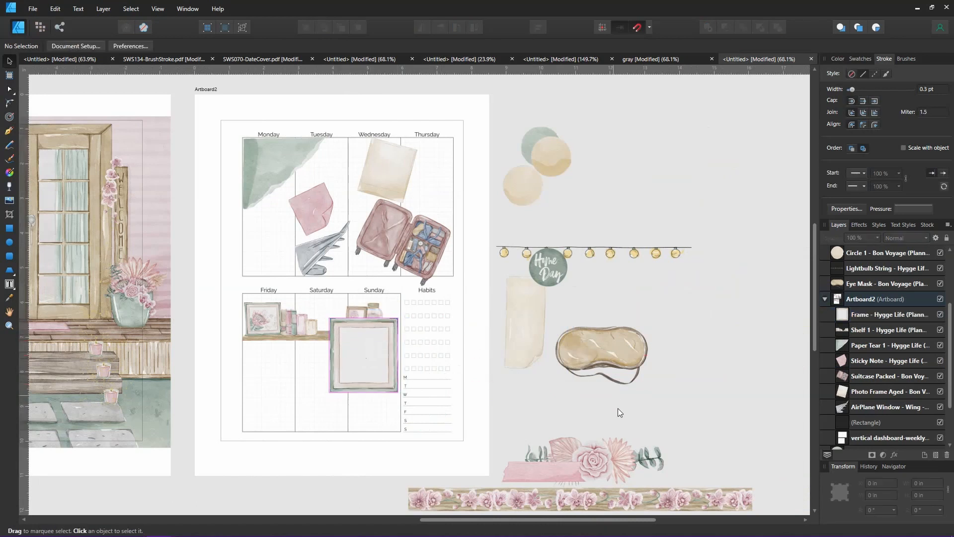
Step: Place the floral divider on the frame's top edge and shrink it to roughly the frame's width
drag(613, 458, 366, 319)
drag(417, 296, 374, 321)
click(584, 430)
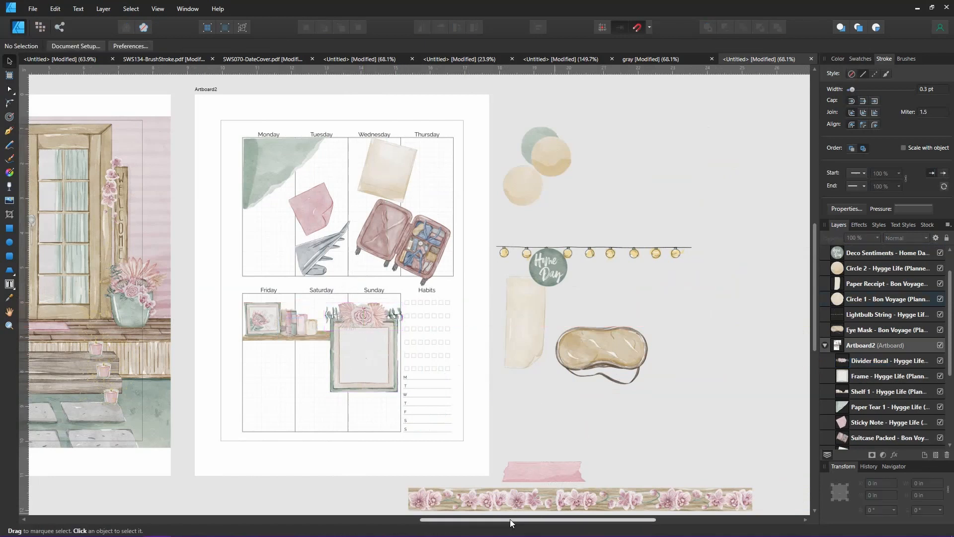
Step: Bring the lightbulb string onto Artboard2 and place a duplicate of it below the shelf, starting at the Friday box's left edge
drag(510, 519, 478, 522)
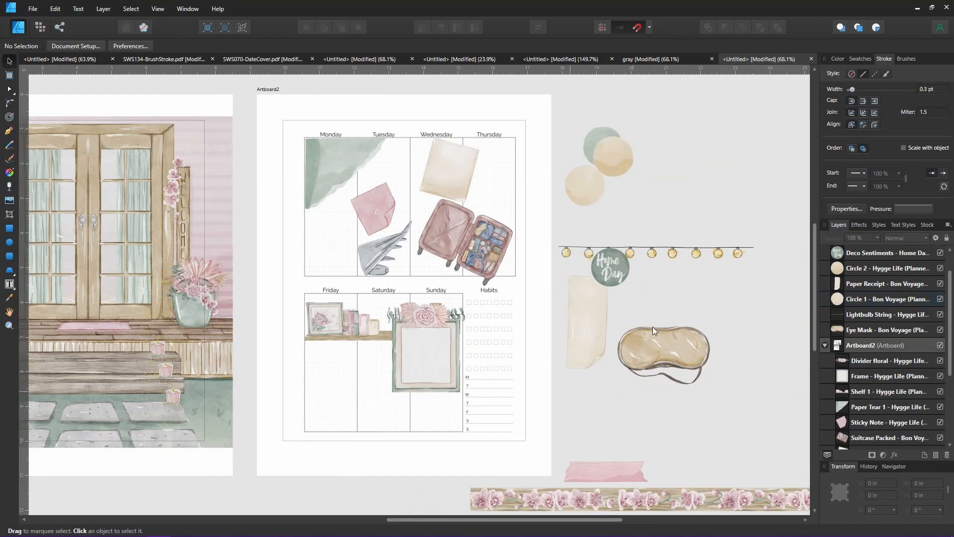
click(682, 254)
mouse_move(634, 254)
mouse_down()
mouse_move(606, 231)
mouse_move(600, 244)
mouse_move(353, 204)
mouse_move(311, 183)
mouse_move(323, 92)
mouse_move(409, 296)
mouse_move(418, 219)
mouse_move(416, 352)
mouse_up()
click(562, 241)
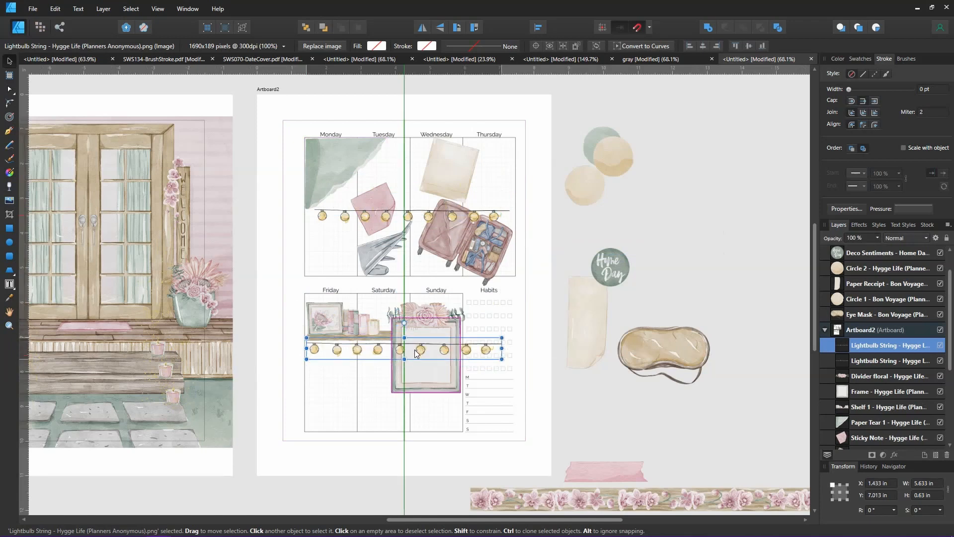
Step: Shrink the lower lightbulb string to about 4.14 by 0.46 in and set it directly under the shelf
mouse_move(502, 338)
mouse_down()
mouse_move(420, 347)
mouse_move(450, 343)
mouse_up()
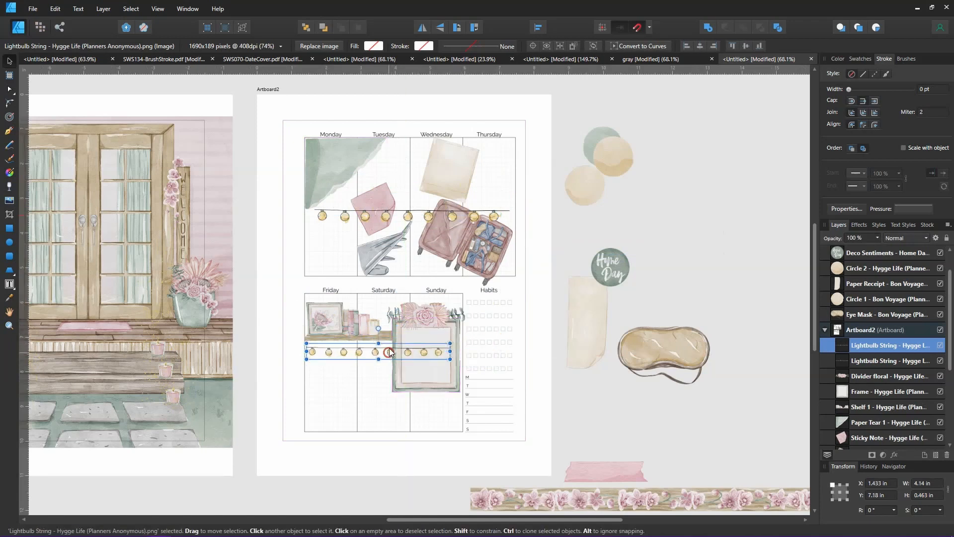
drag(390, 352, 389, 348)
click(636, 428)
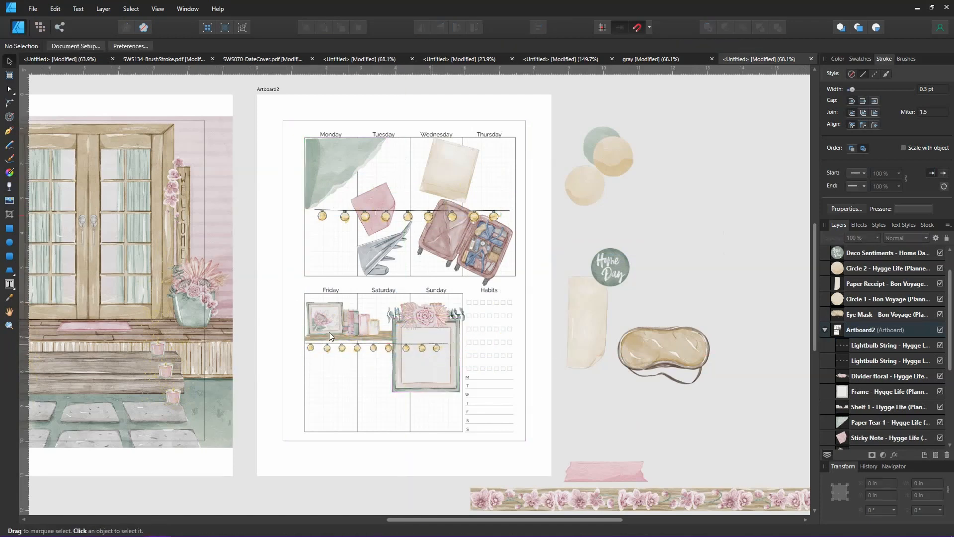
Step: Bring the frame and its floral divider forward, in front of both lightbulb strings
click(413, 362)
shift+click(446, 318)
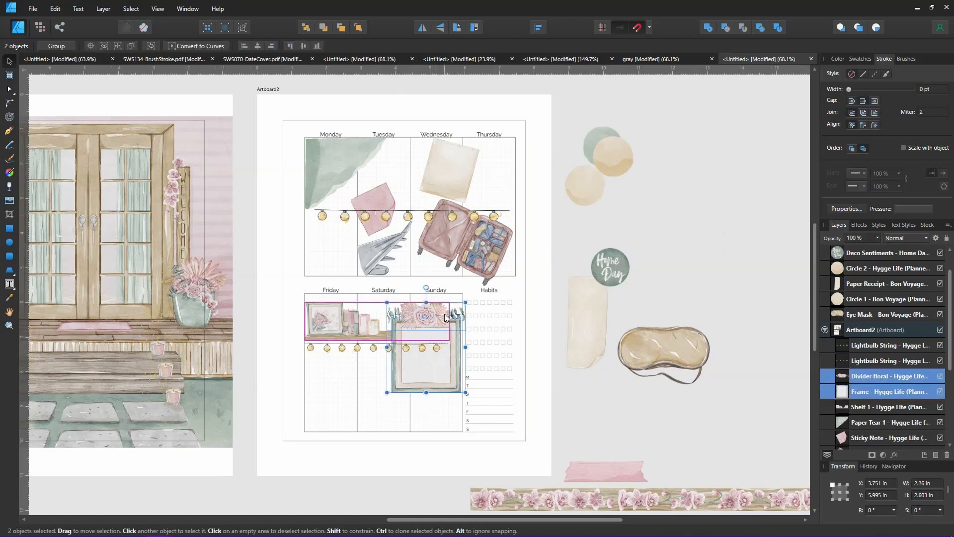
key(ctrl+bracketright)
key(ctrl+bracketright)
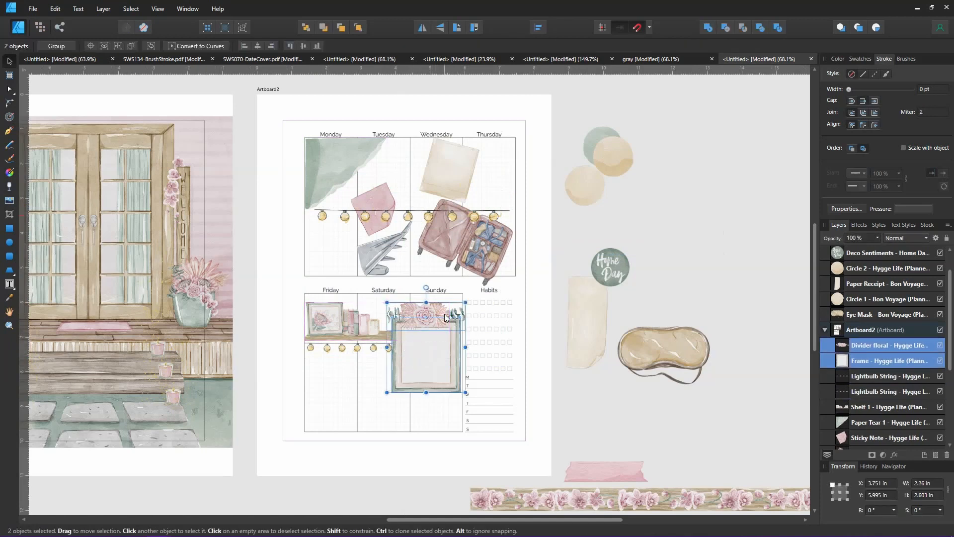
click(603, 389)
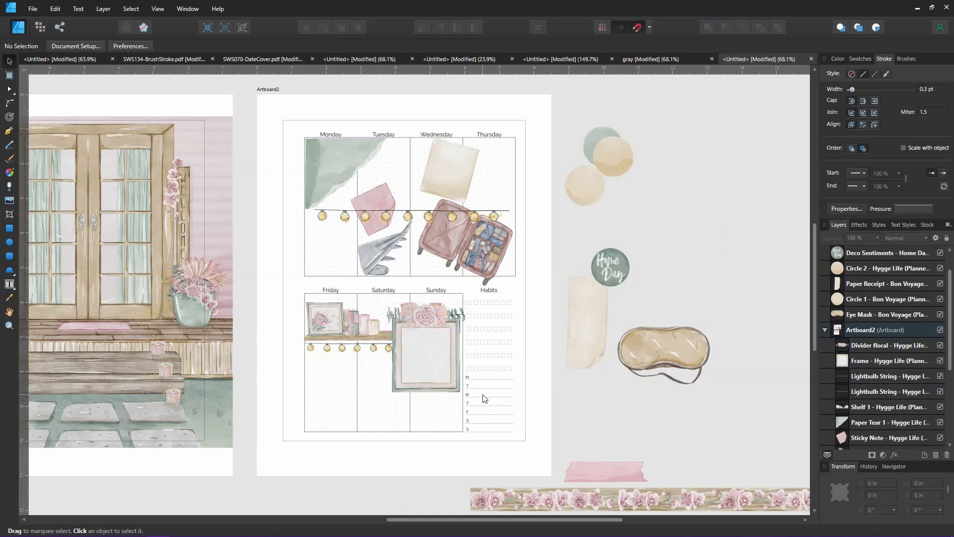
Step: Group the frame with the floral divider and shrink the group slightly from its lower left corner
click(448, 343)
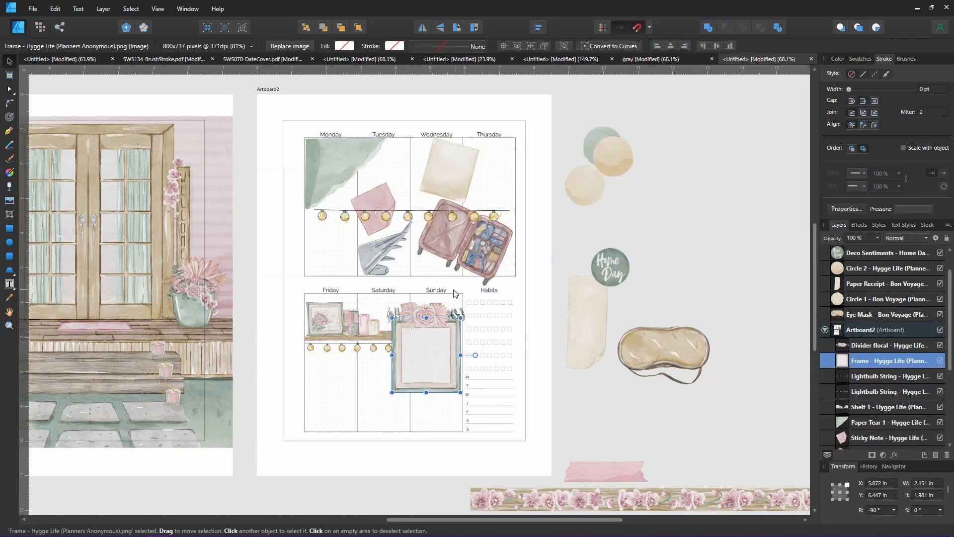
shift+click(427, 312)
key(ctrl+g)
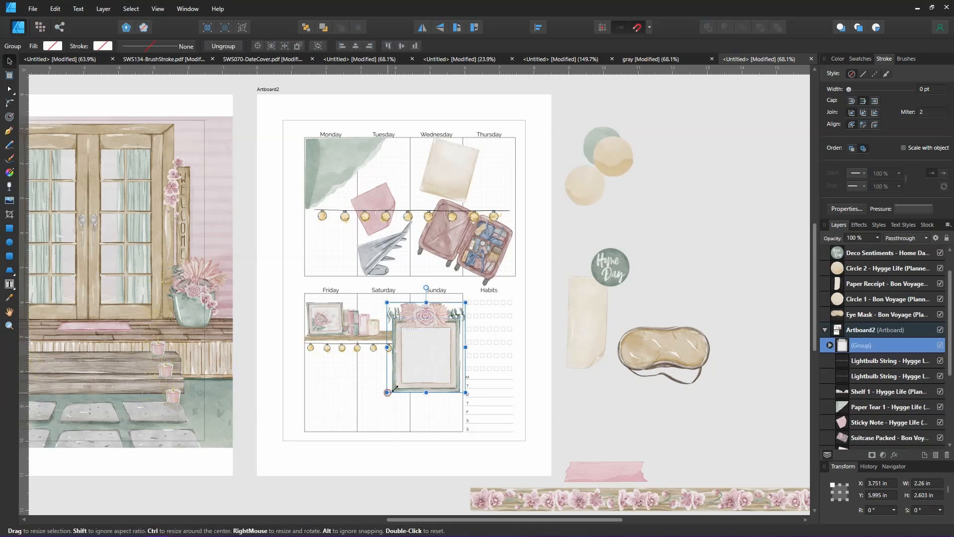
drag(387, 392, 398, 384)
click(605, 453)
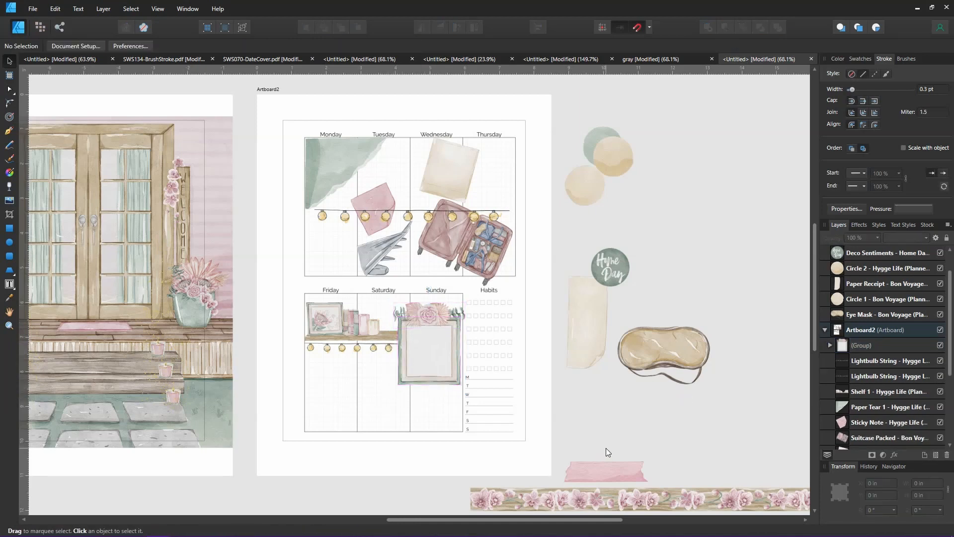
Step: Move the larger lightbulb string to the right of Thursday, and fit the floral washi along the bottom of the Friday–Sunday boxes
drag(451, 210, 646, 194)
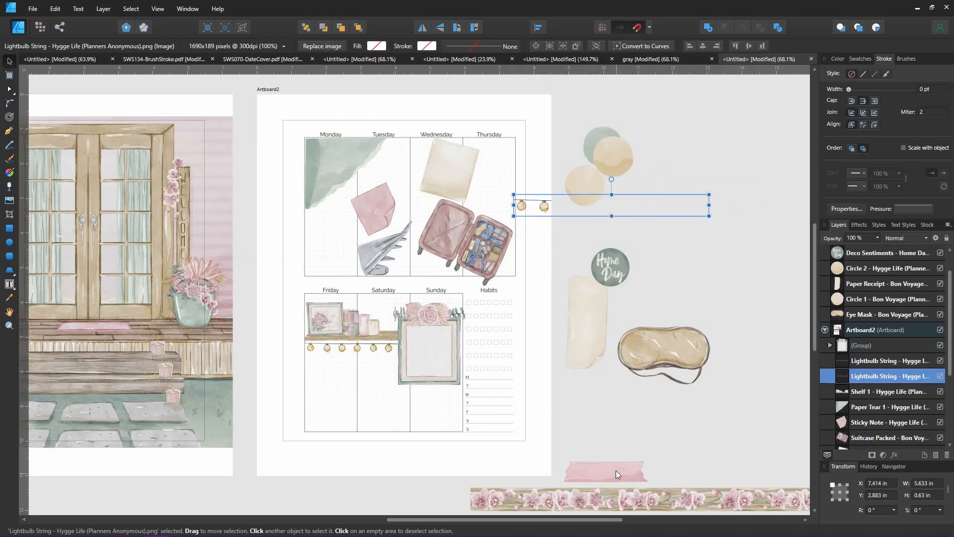
drag(613, 504, 448, 424)
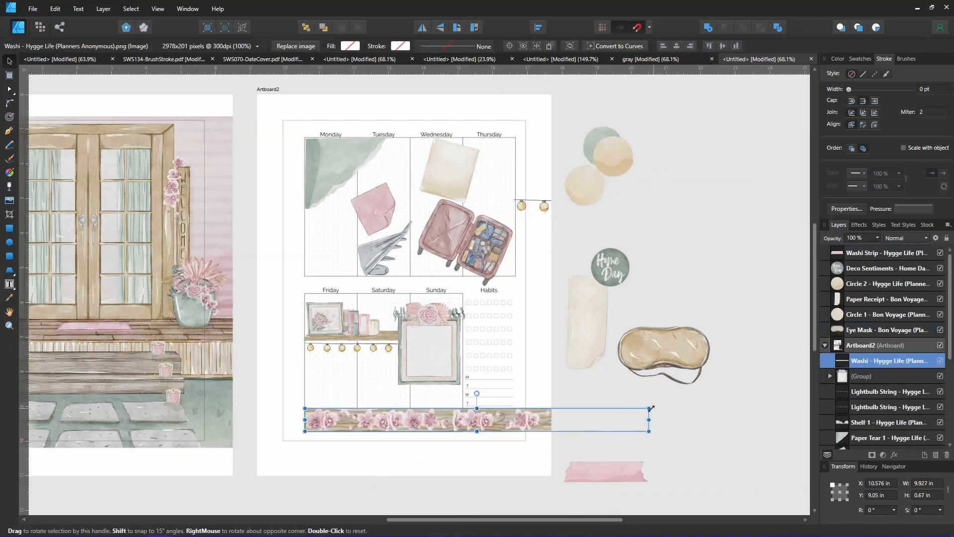
drag(664, 430, 463, 448)
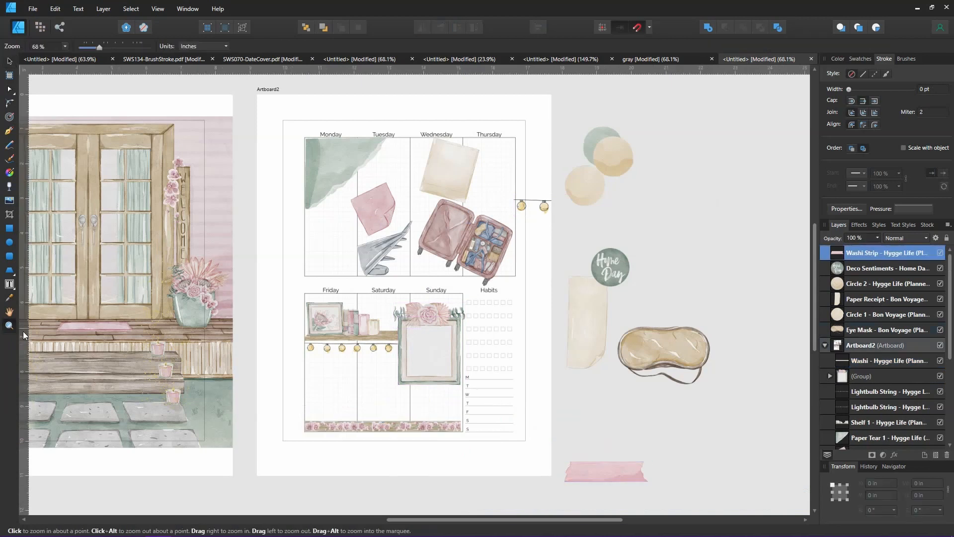
Step: Place the Home Day badge over the aged paper's upper right corner, sized about 1.02 by 1.02 in and rotated to -10.5°
key(ctrl+2)
drag(620, 405, 621, 405)
click(707, 471)
key(ctrl+0)
key(space)
drag(708, 471, 549, 471)
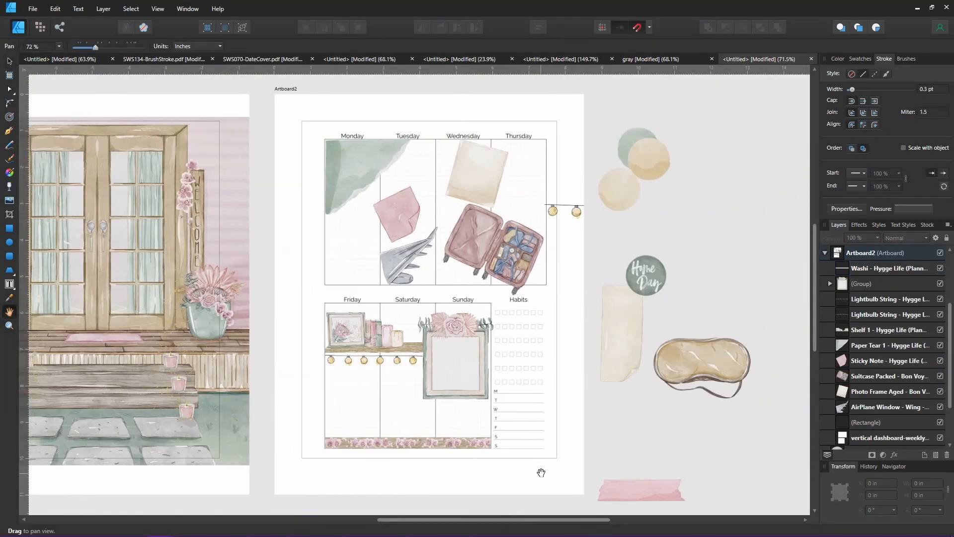
click(12, 64)
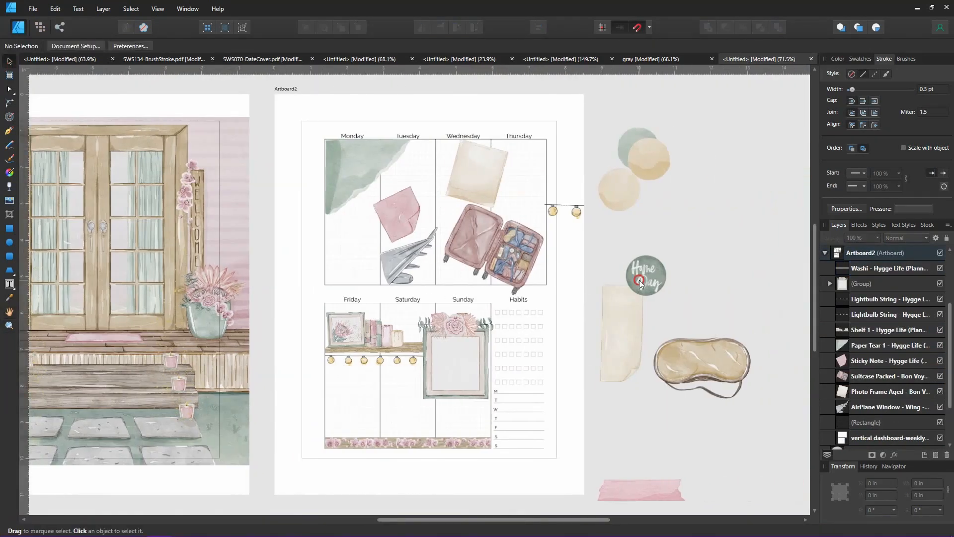
drag(645, 275, 495, 135)
drag(503, 184, 507, 191)
drag(500, 173, 498, 160)
click(635, 226)
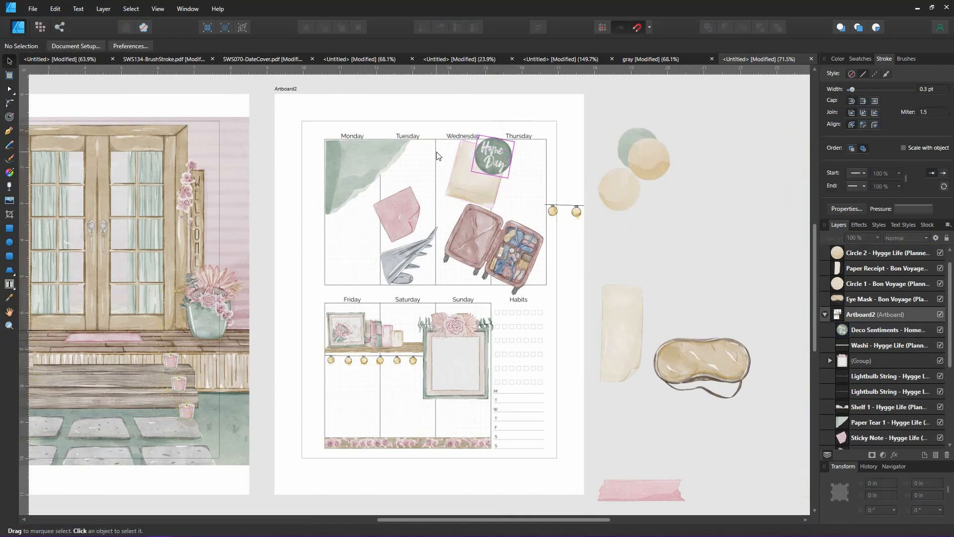
Step: Place the larger lightbulb string behind the Home Day badge across Wednesday and Thursday, tilted about -11.5° and shrunk to about 4.4 in wide
click(491, 154)
drag(577, 203, 409, 158)
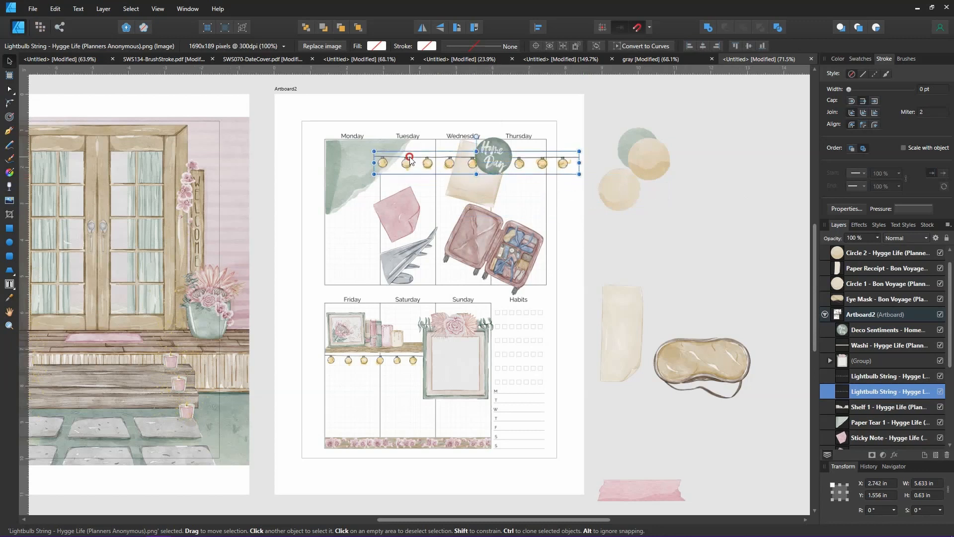
mouse_move(476, 137)
mouse_down()
mouse_move(487, 134)
mouse_move(477, 140)
mouse_up()
drag(374, 153, 456, 157)
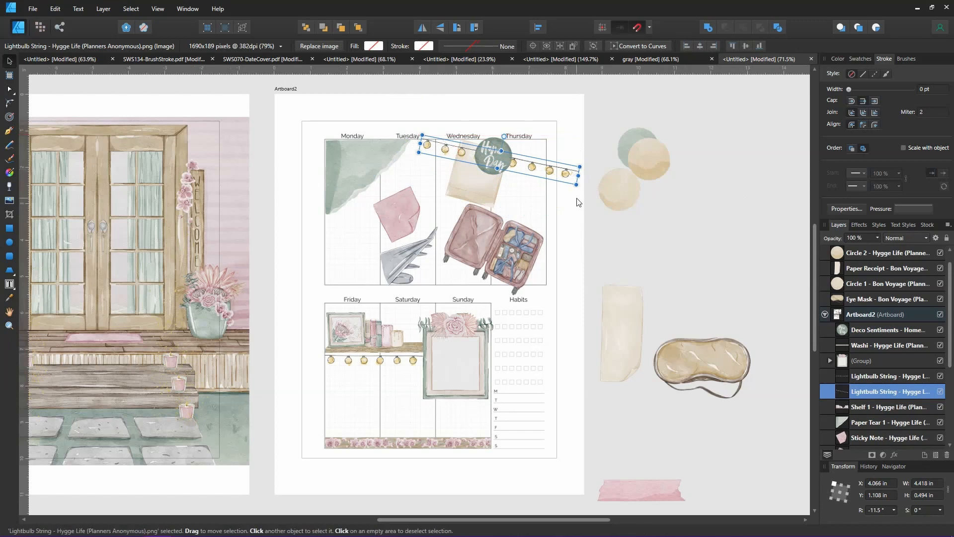
drag(580, 168, 571, 169)
drag(576, 169, 578, 169)
click(670, 234)
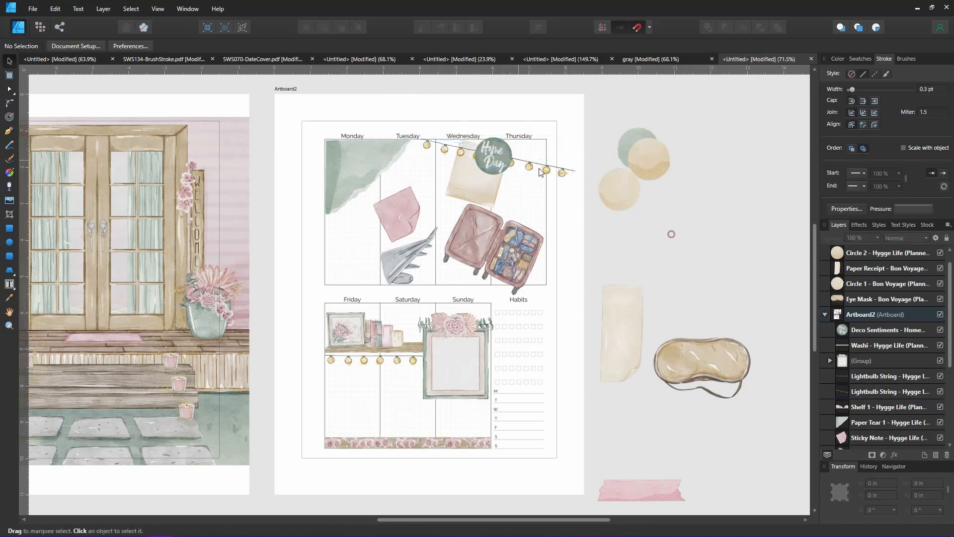
Step: Shrink the packed suitcase slightly from its upper left corner and slightly enlarge the aged paper beneath the Home Day badge
click(530, 163)
click(620, 239)
click(497, 171)
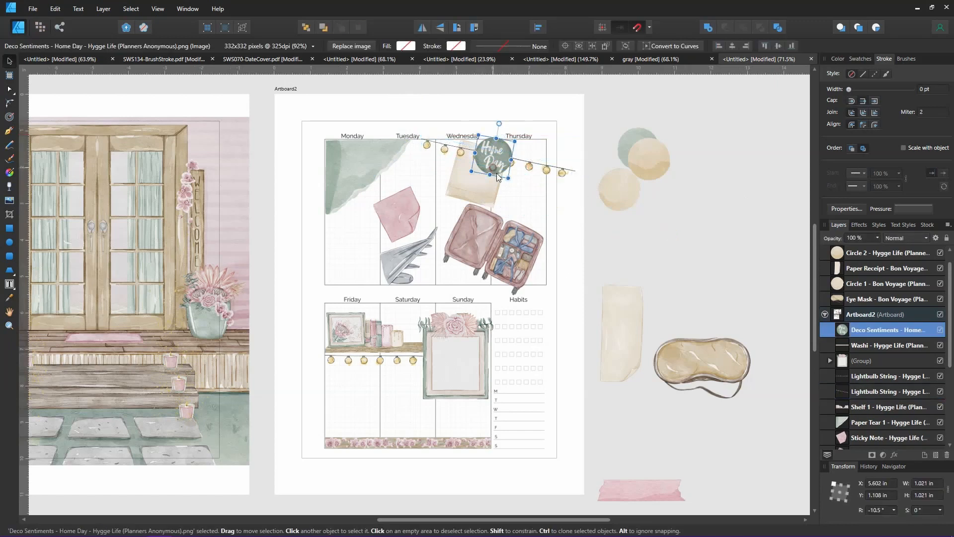
click(484, 258)
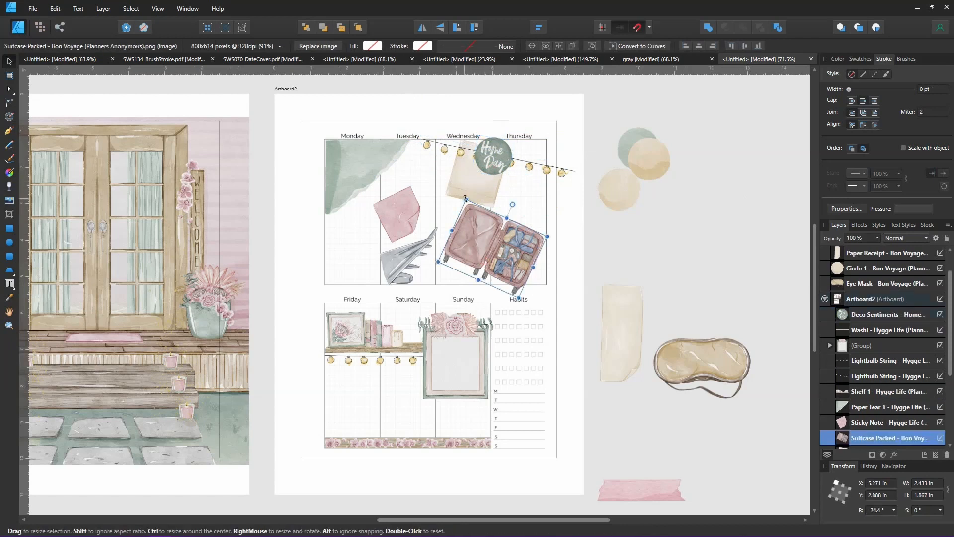
drag(466, 200, 486, 198)
click(464, 184)
click(671, 275)
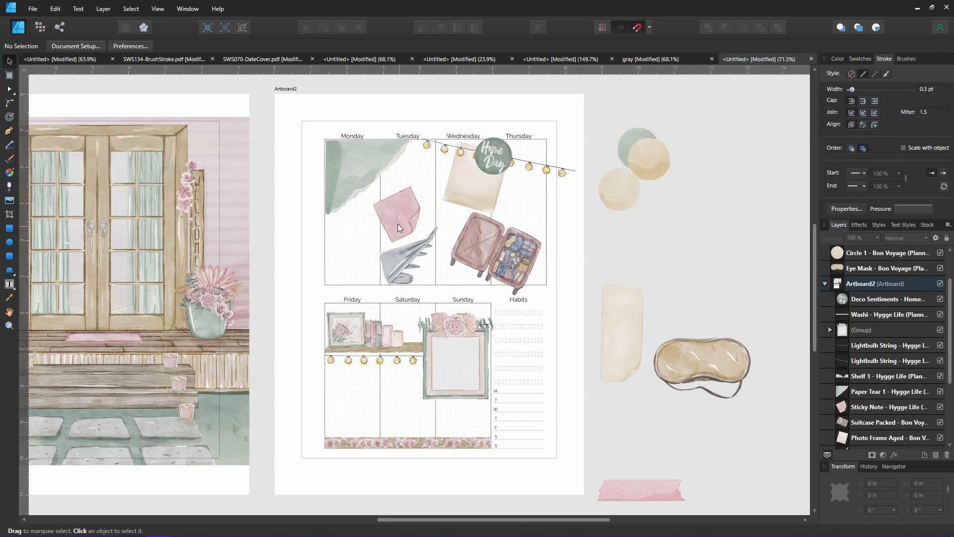
Step: Shrink the green paper tear slightly in Monday's corner, and place the eye mask at Monday's lower left, about 0.96 in wide and rotated 13°
click(345, 179)
drag(412, 216, 406, 211)
click(753, 252)
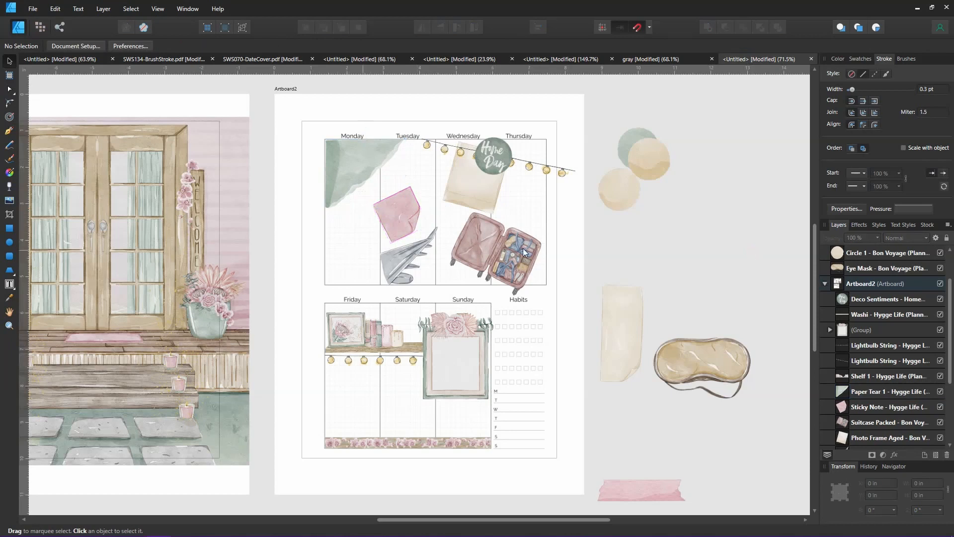
drag(704, 353, 331, 276)
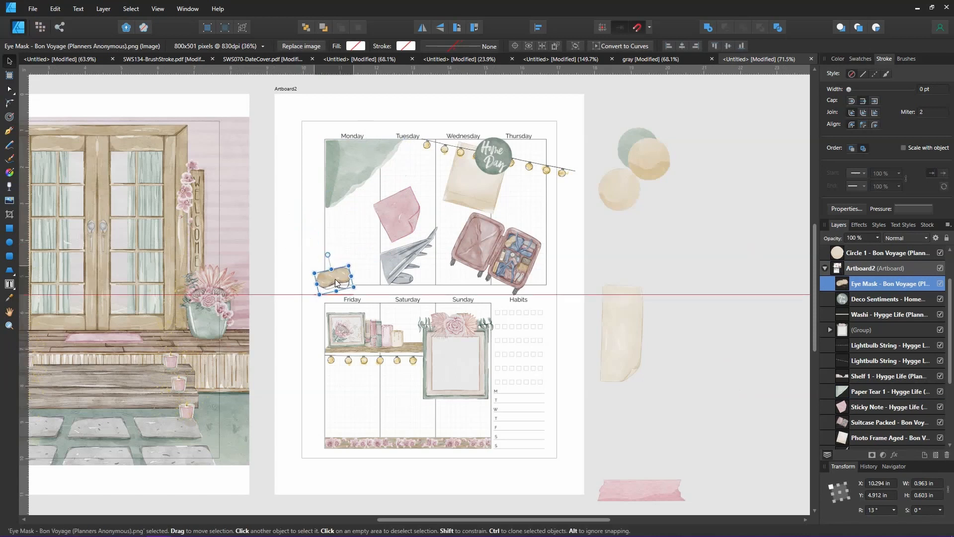
click(698, 333)
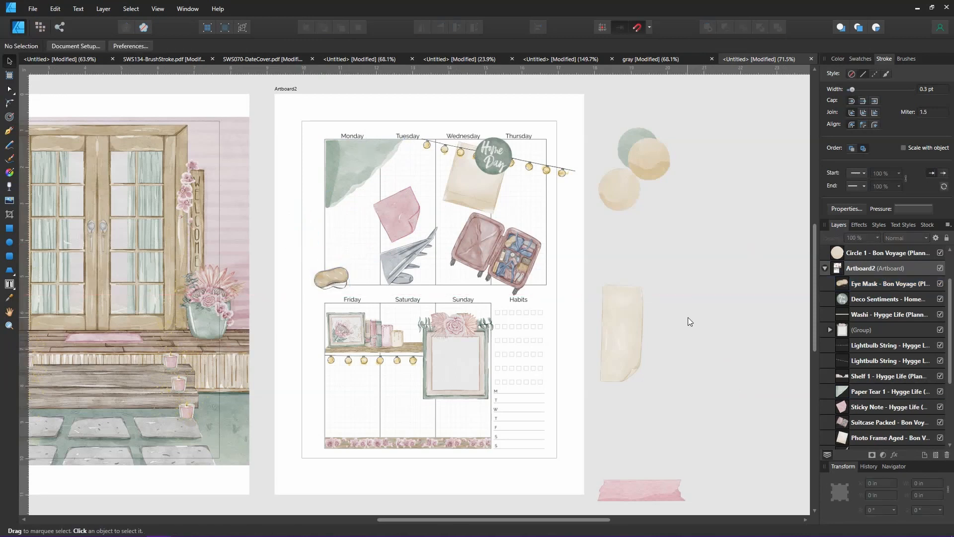
Step: Place the paper receipt on Artboard1 over the porch steps, enlarged to about 1.86 by 4.23 in and rotated 16.1°
drag(616, 315, 469, 253)
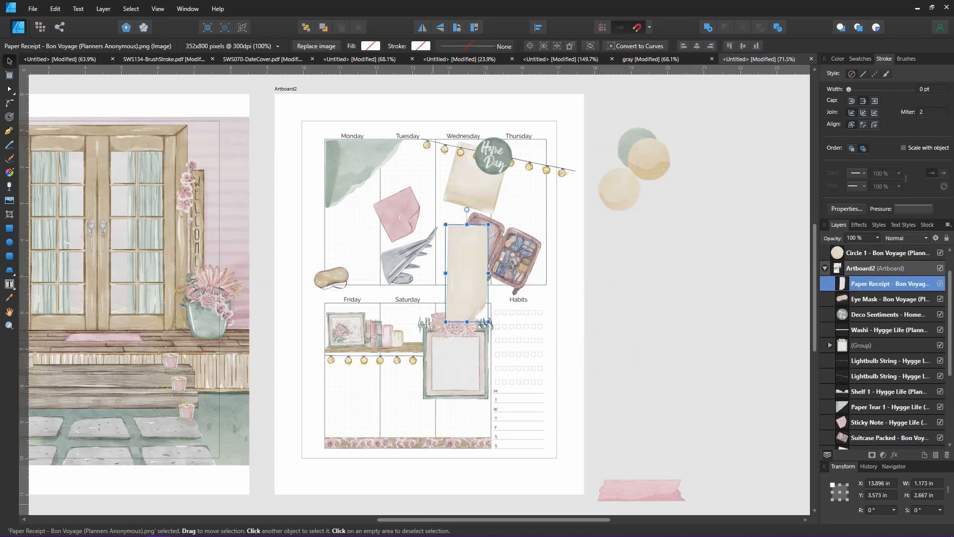
drag(567, 519, 511, 517)
drag(574, 234, 244, 244)
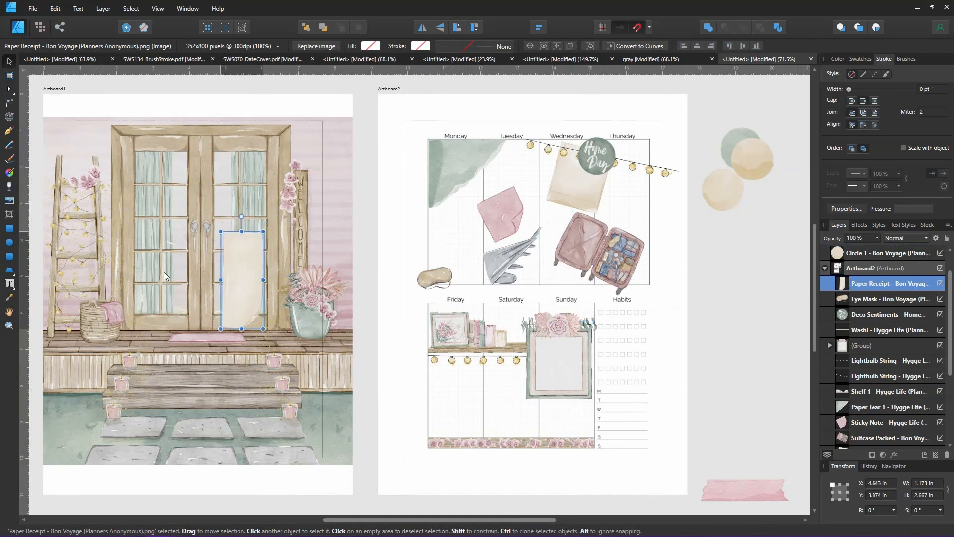
drag(163, 272, 122, 238)
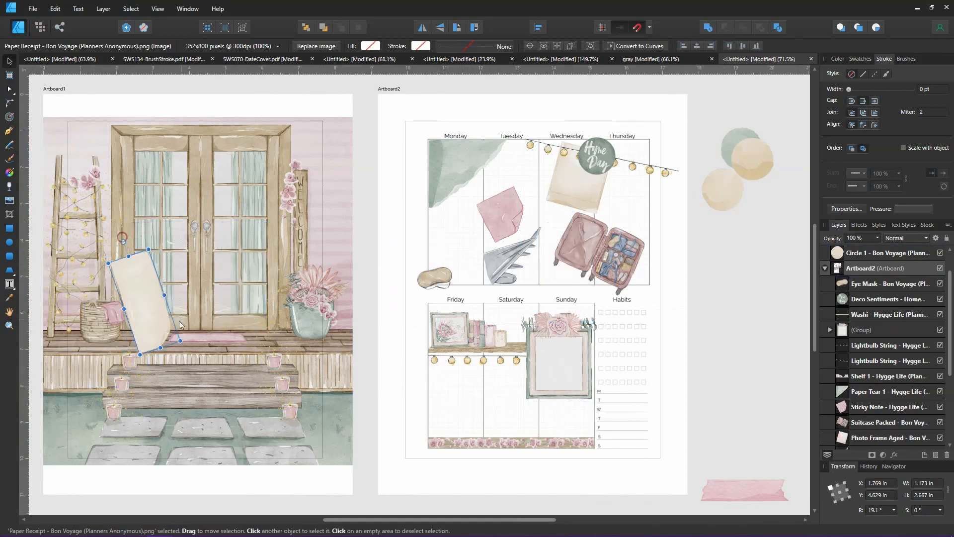
drag(180, 325, 244, 427)
drag(179, 382, 158, 349)
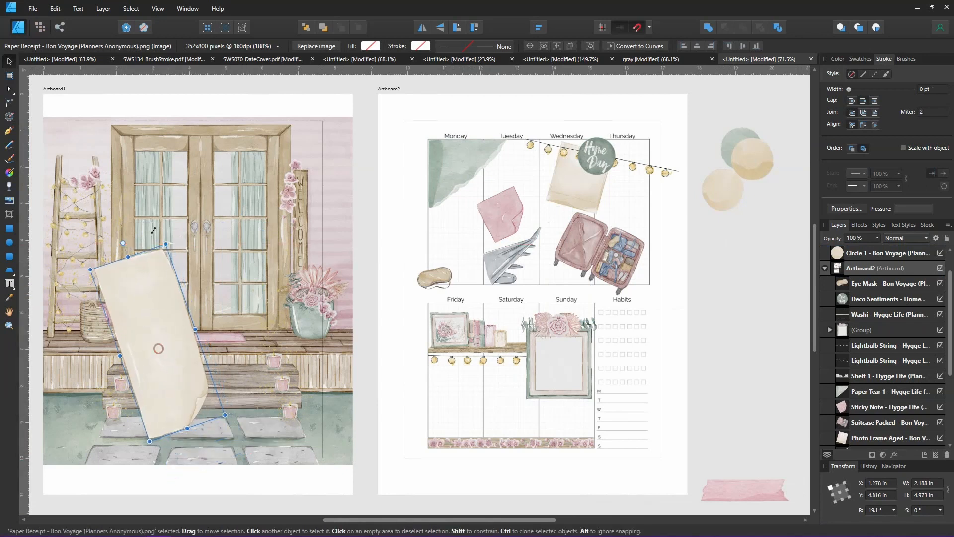
drag(165, 244, 160, 271)
mouse_move(149, 323)
mouse_down()
mouse_move(159, 315)
mouse_move(150, 320)
mouse_up()
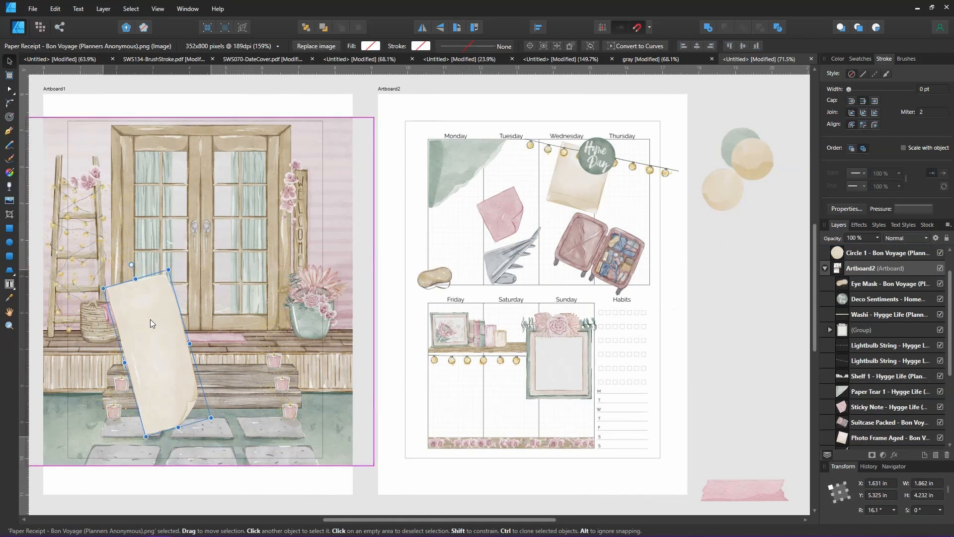
click(365, 478)
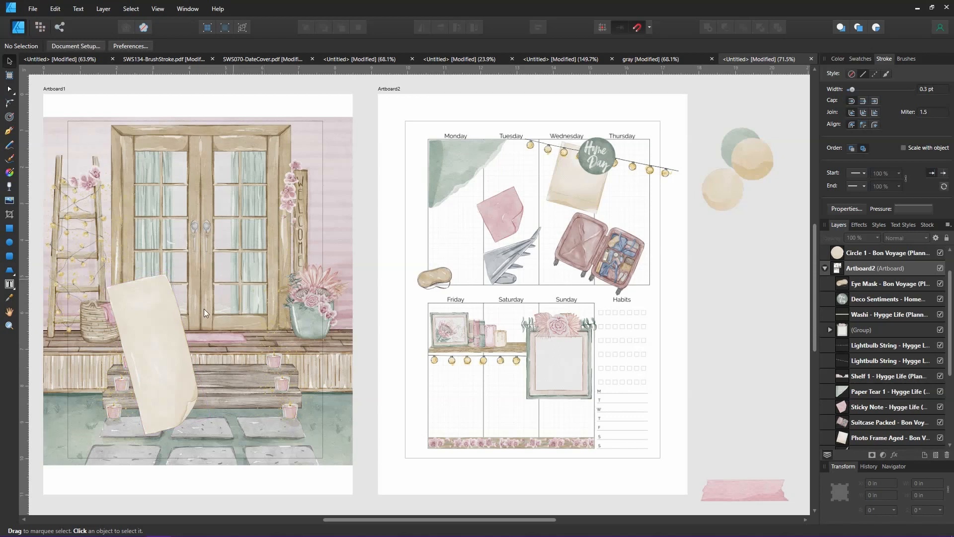
Step: Examine the width and height of the paper receipt on Artboard1
click(138, 328)
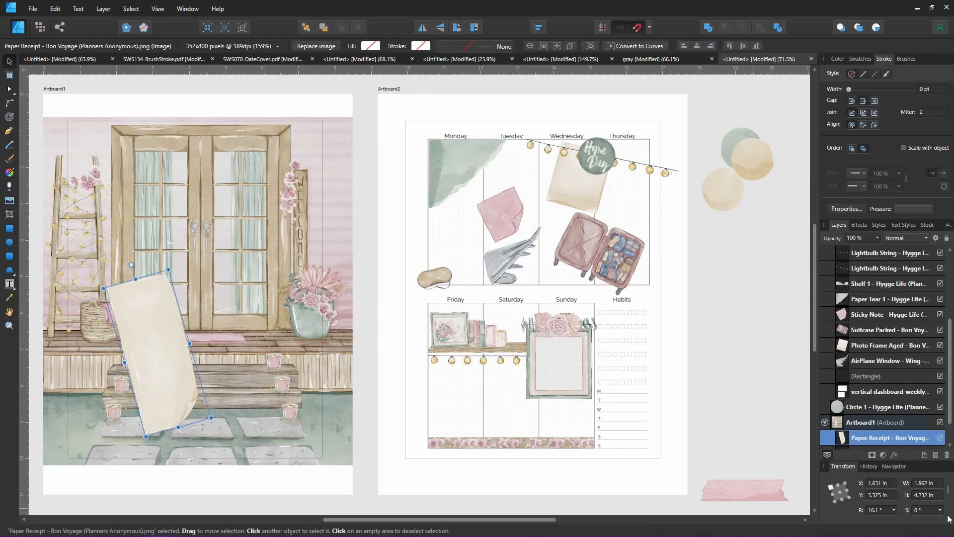
click(920, 484)
click(929, 496)
click(920, 485)
click(286, 496)
click(134, 343)
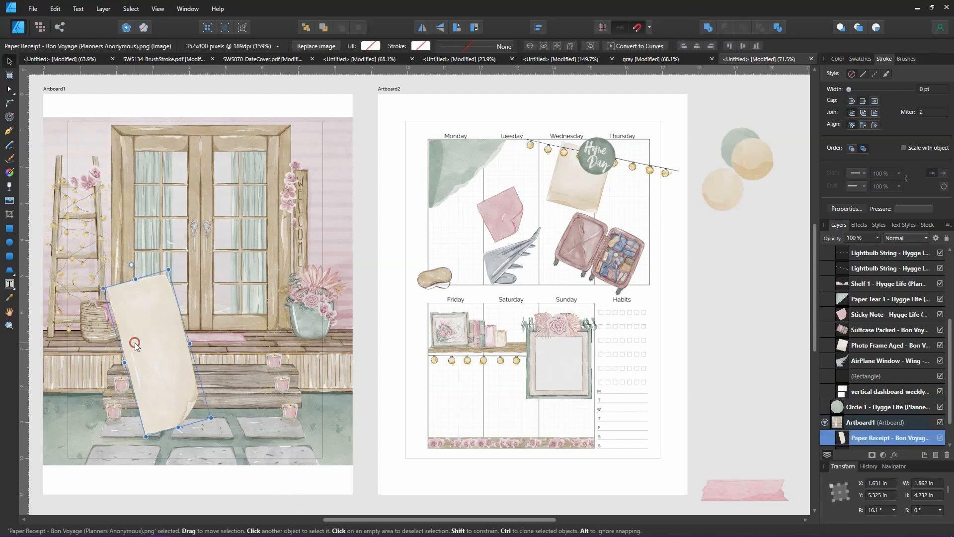
click(309, 486)
drag(531, 524, 527, 523)
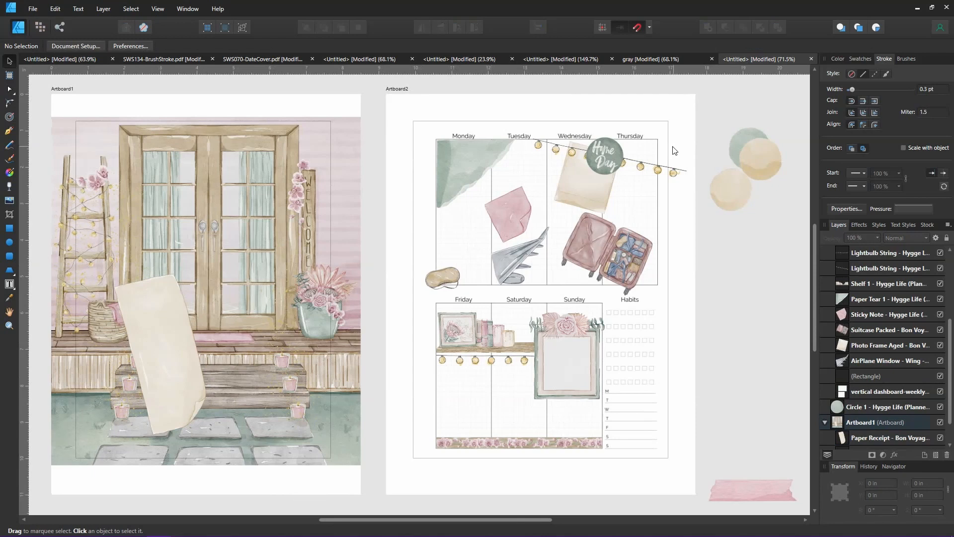
Step: Enlarge the pink sticky note in Tuesday slightly from its upper left corner and adjust its position above the airplane wing
click(510, 219)
drag(484, 204, 475, 201)
drag(525, 222, 529, 224)
click(524, 251)
click(735, 348)
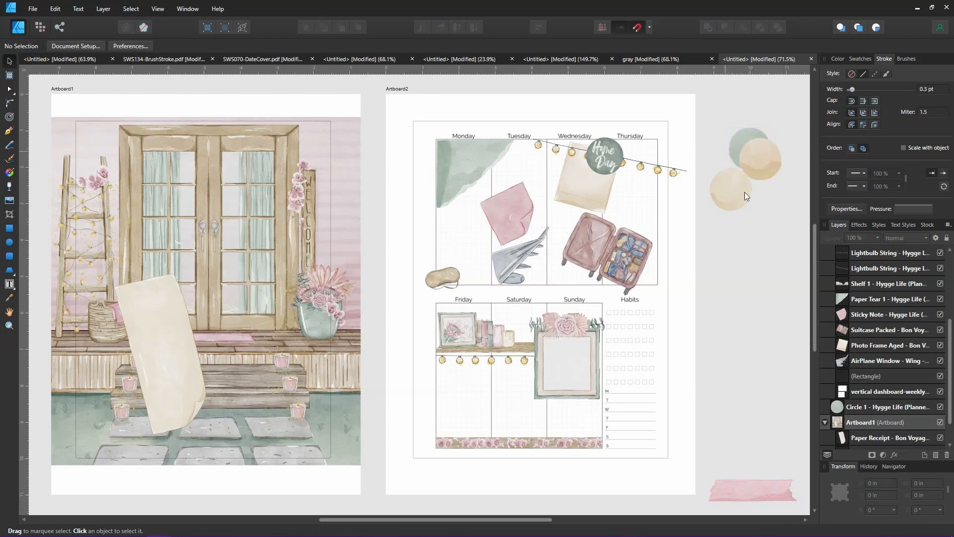
Step: Fit the pink washi strip over the Monday header at about 1.29 by 0.32 in, and duplicate it over Tuesday, Wednesday and Thursday
drag(746, 490, 492, 125)
mouse_move(475, 130)
mouse_down()
mouse_move(490, 130)
mouse_move(458, 132)
mouse_move(638, 138)
mouse_up()
click(462, 115)
click(748, 275)
Step: Copy the Monday to Wednesday washi strips over the Friday, Saturday and Sunday headers, with the copies at Y 5.5 in
click(467, 133)
click(472, 137)
shift+click(522, 137)
shift+click(580, 136)
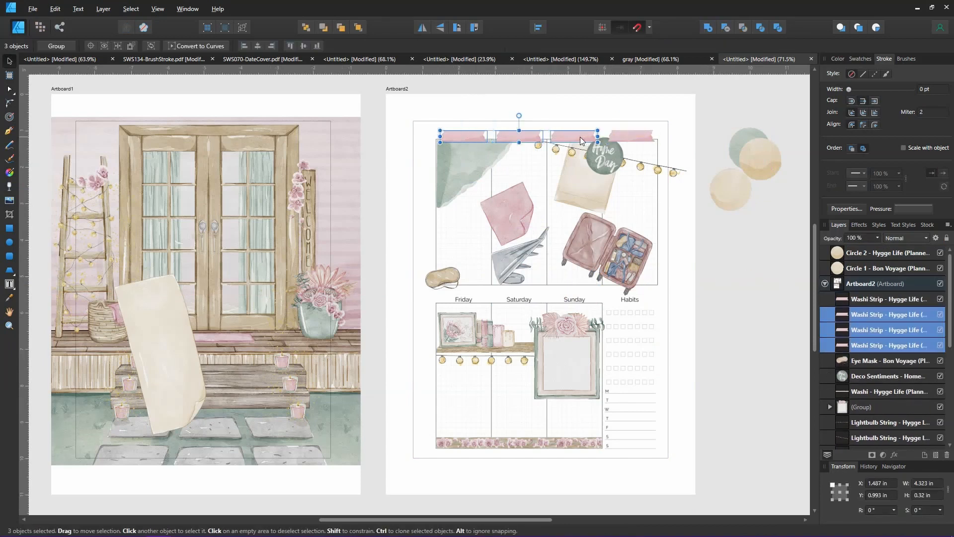
mouse_move(580, 136)
mouse_down()
mouse_move(464, 213)
mouse_move(586, 299)
mouse_up()
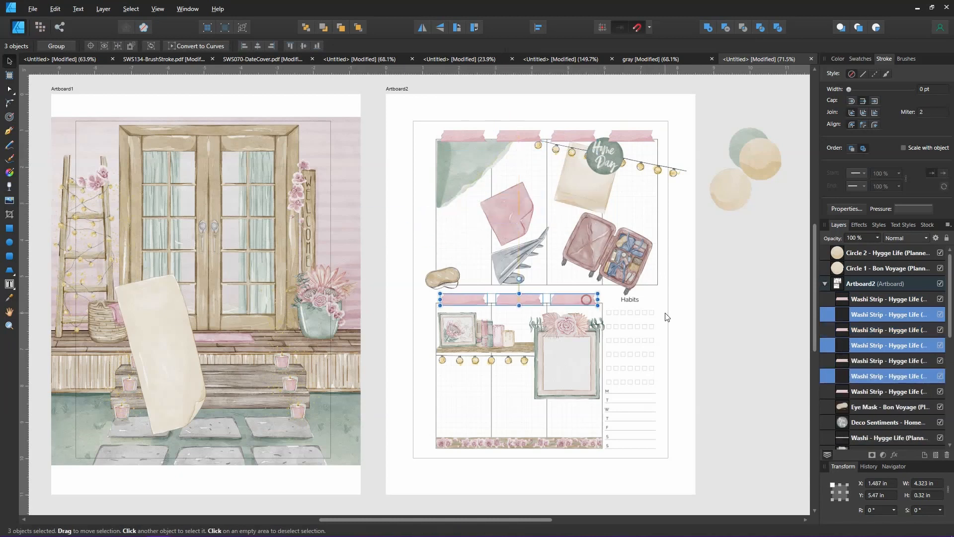
click(734, 345)
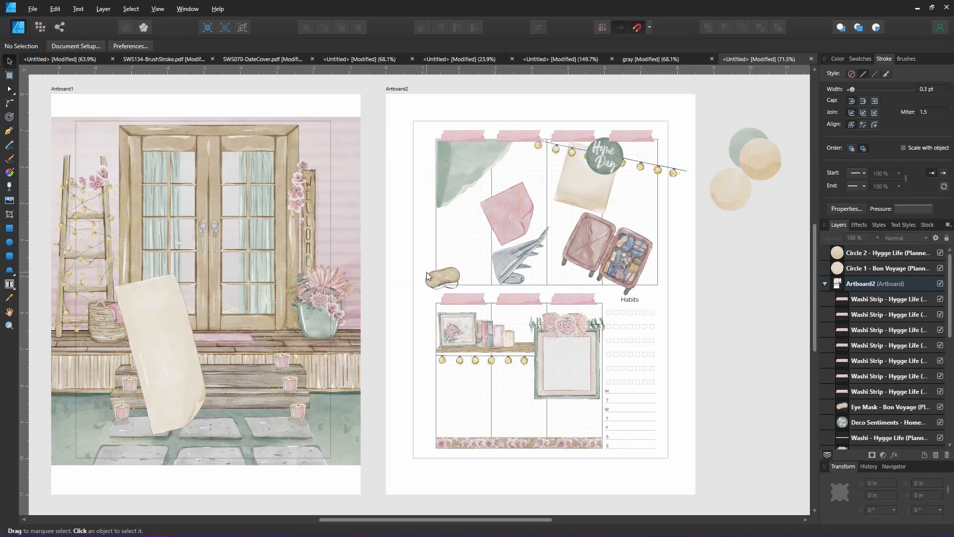
drag(407, 285, 637, 326)
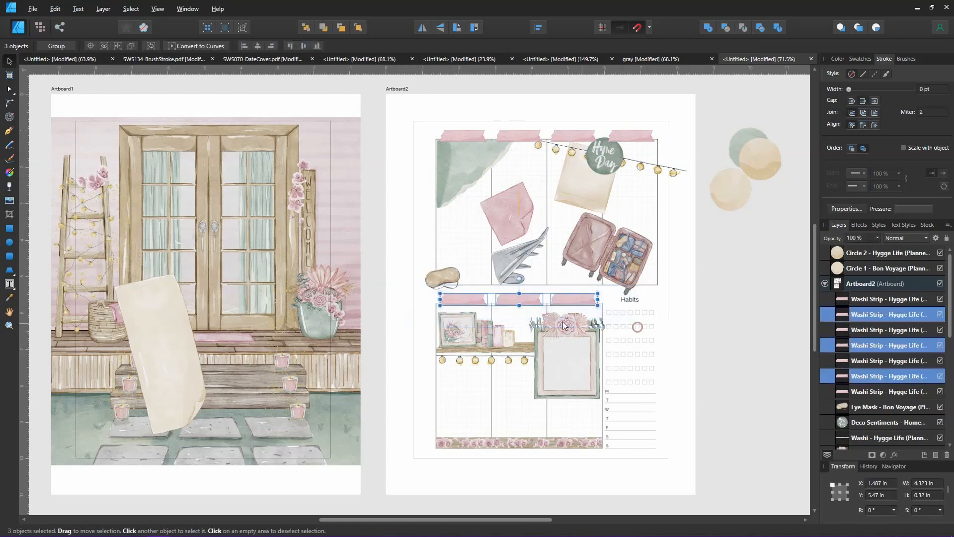
drag(567, 298, 568, 300)
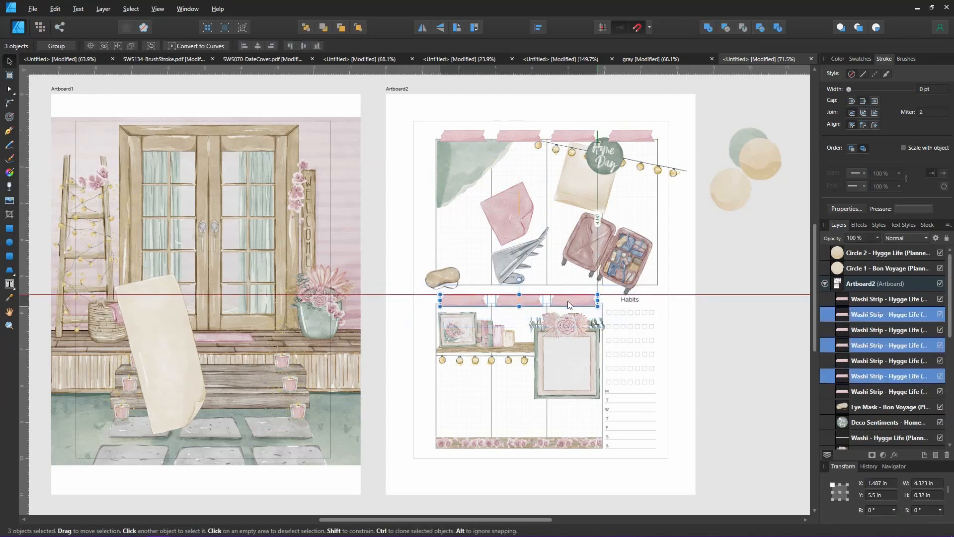
click(693, 307)
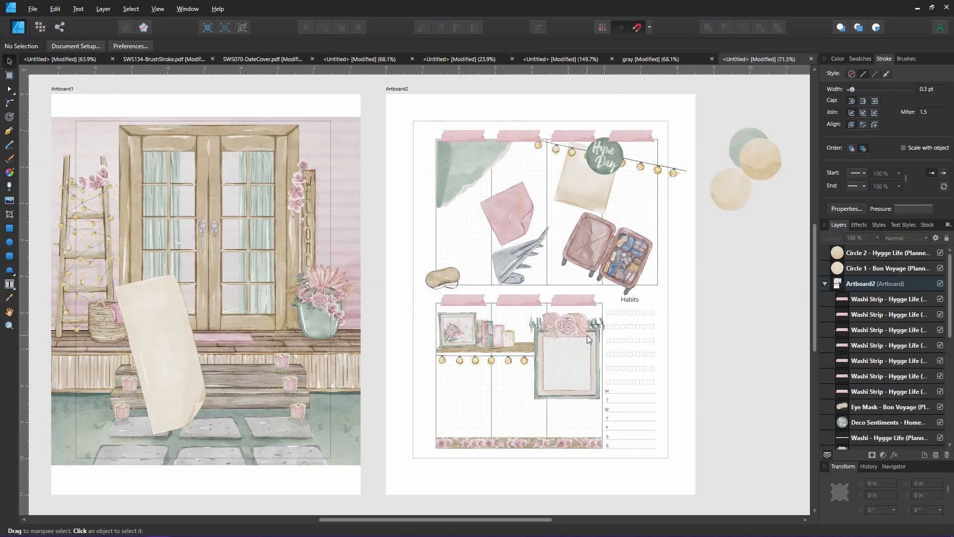
Step: Rotate the washi strips over the Friday and Sunday headers by 180° to vary the torn edges
click(511, 301)
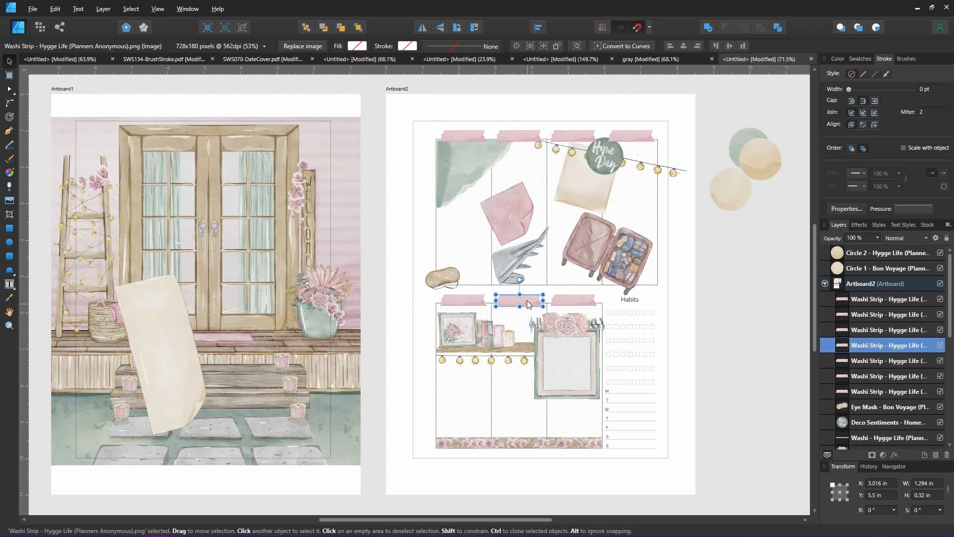
drag(519, 280, 517, 281)
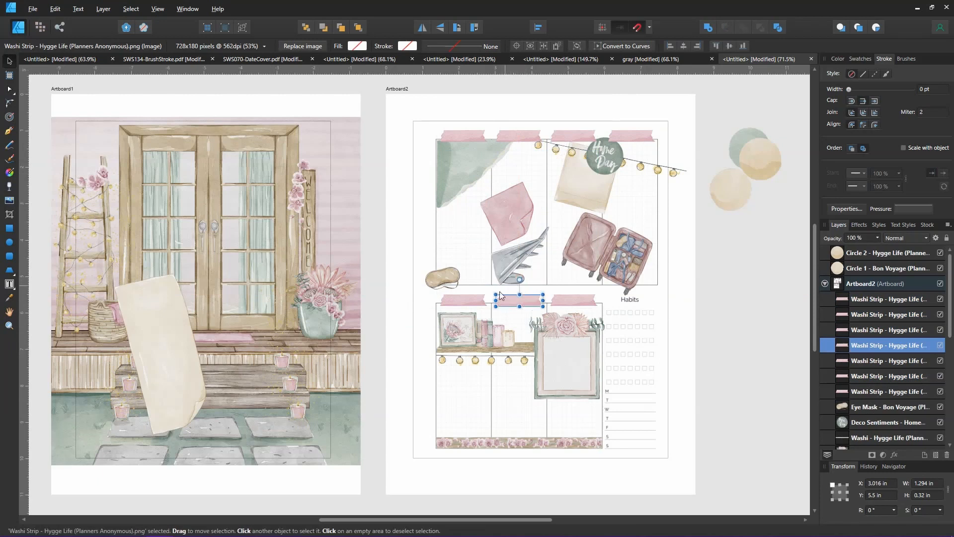
click(470, 302)
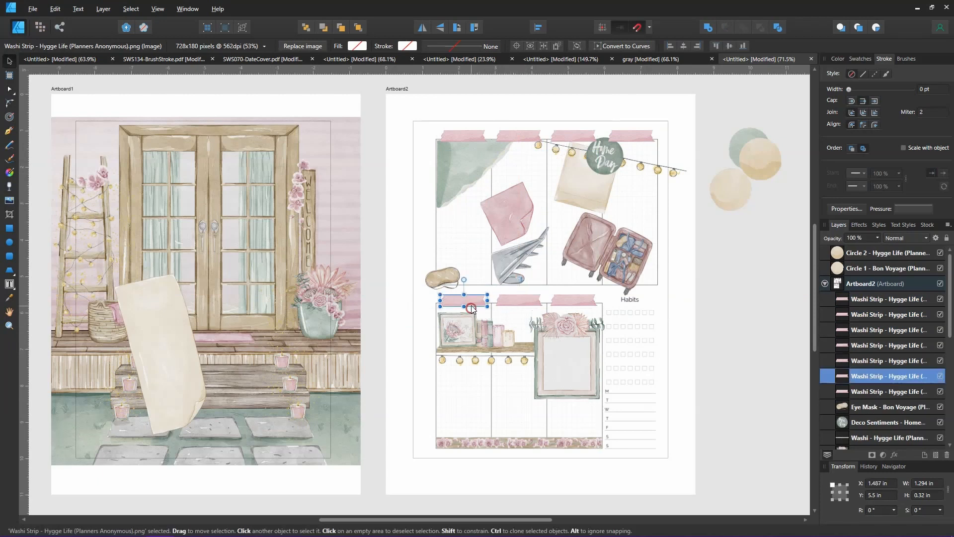
shift+click(465, 278)
shift+click(465, 280)
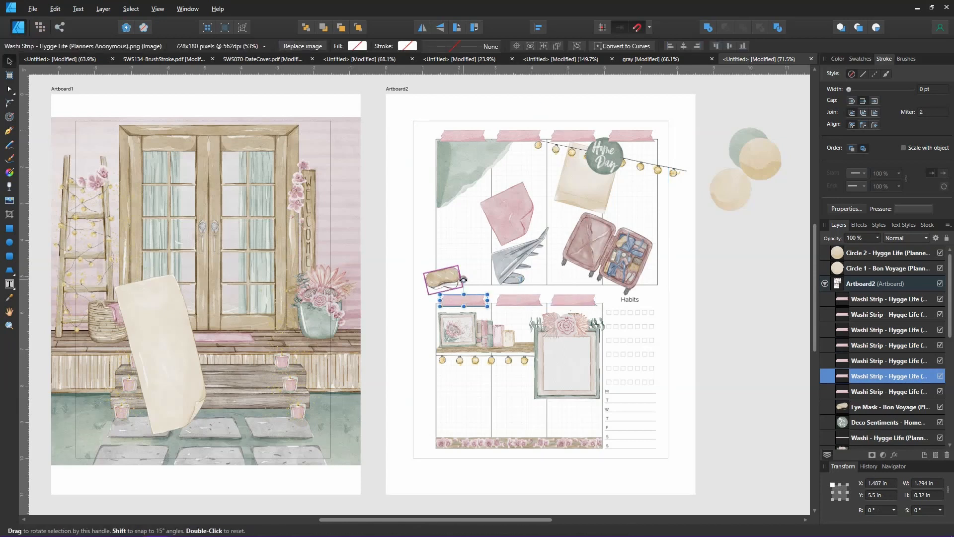
drag(463, 279, 464, 322)
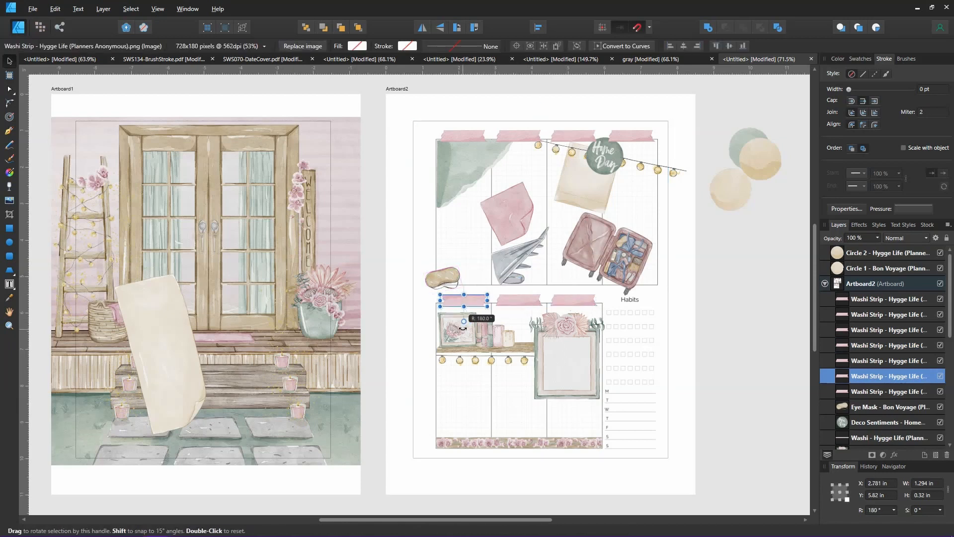
click(565, 302)
drag(573, 280, 573, 335)
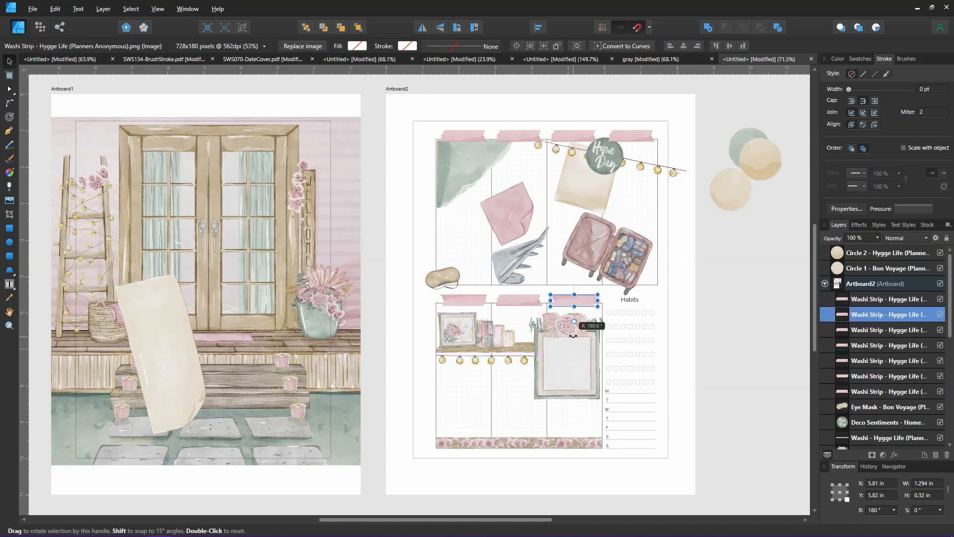
click(725, 317)
Step: Rotate the washi strip over the Tuesday header by 180°
click(513, 135)
shift+click(631, 136)
click(631, 137)
click(518, 135)
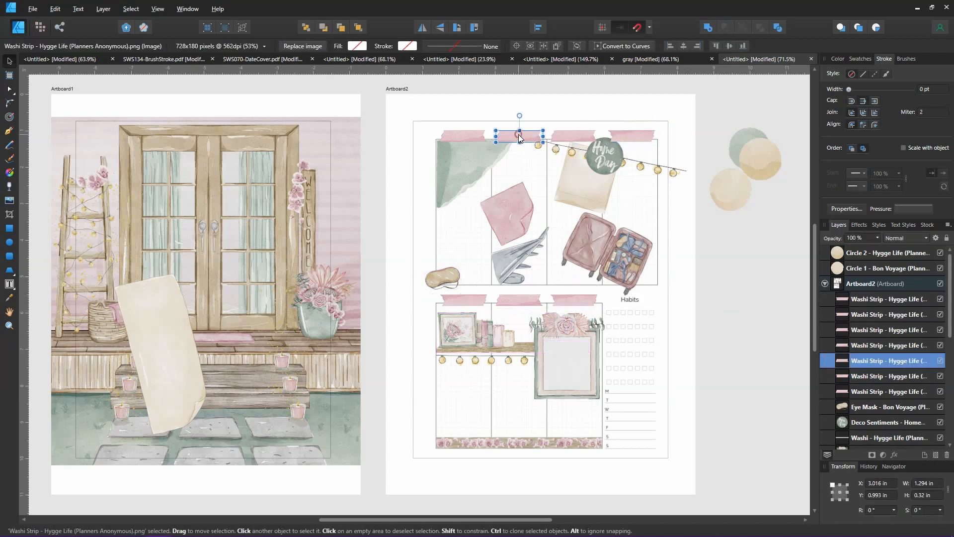
drag(519, 116, 520, 174)
click(761, 287)
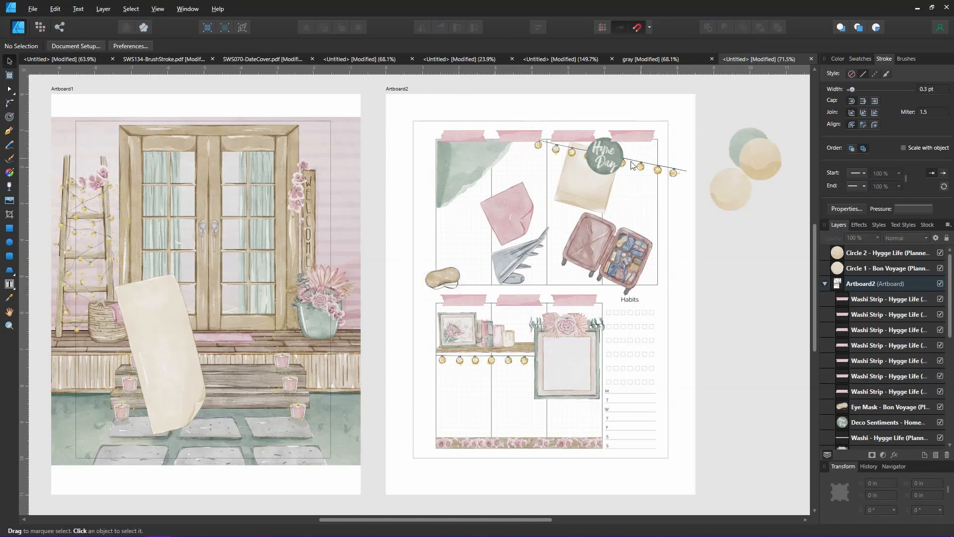
Step: Place the beige Bon Voyage circle above the Monday washi strip, shrunk to about 0.41 in wide, and send it to the back
drag(729, 199, 453, 139)
drag(487, 104, 466, 126)
key(ctrl+z)
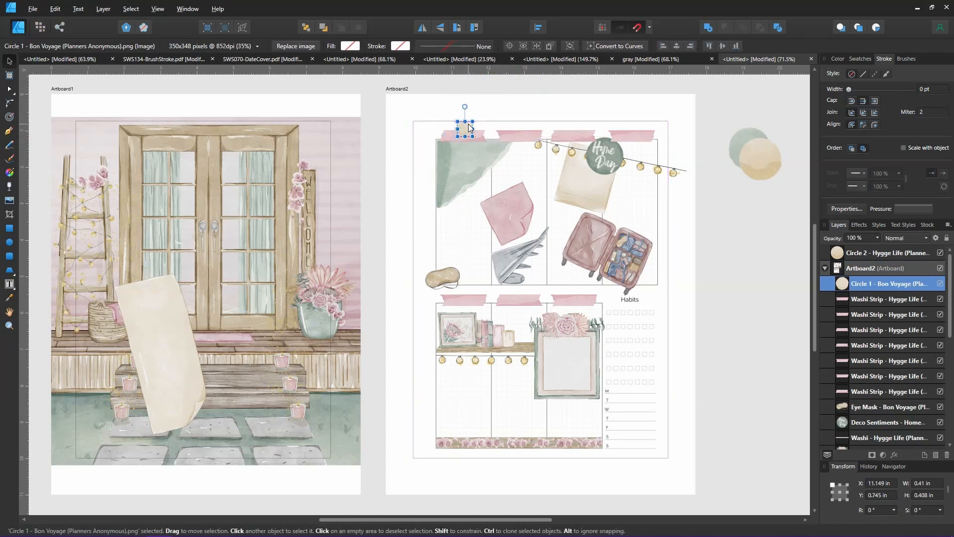
key(ctrl+shift+bracketleft)
click(795, 230)
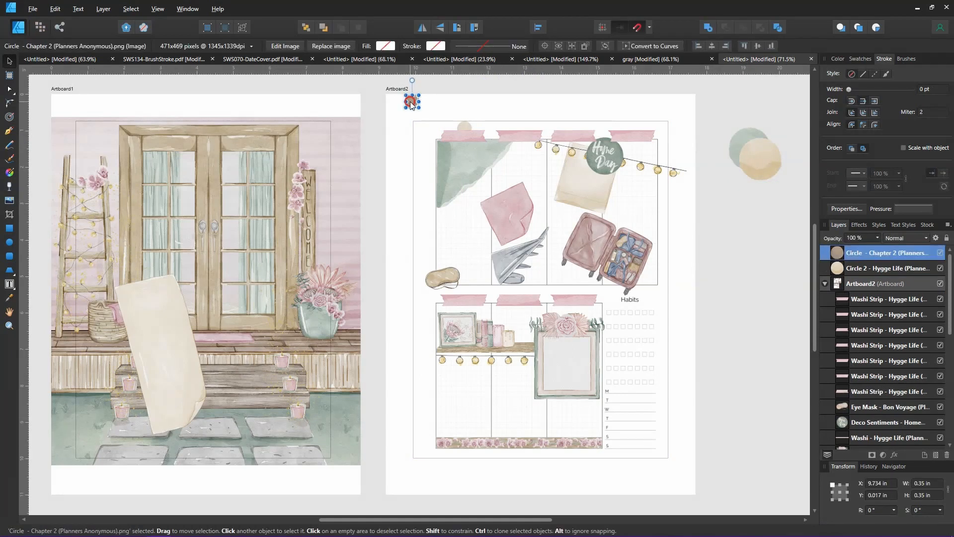
Step: Move the brown Chapter 2 circle near the Tuesday washi strip and resize it freehand to about 0.46 in wide
drag(410, 102, 520, 131)
click(388, 205)
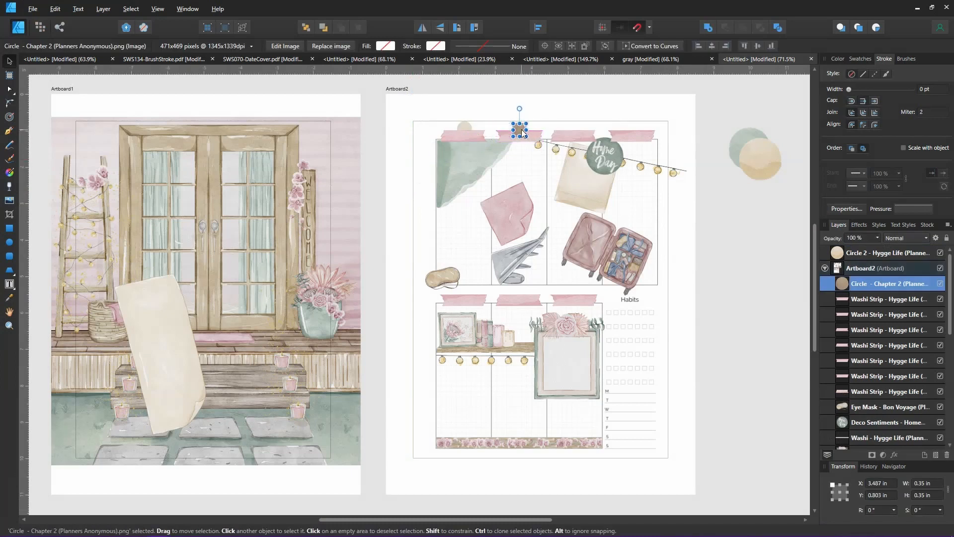
drag(524, 133, 524, 131)
click(465, 127)
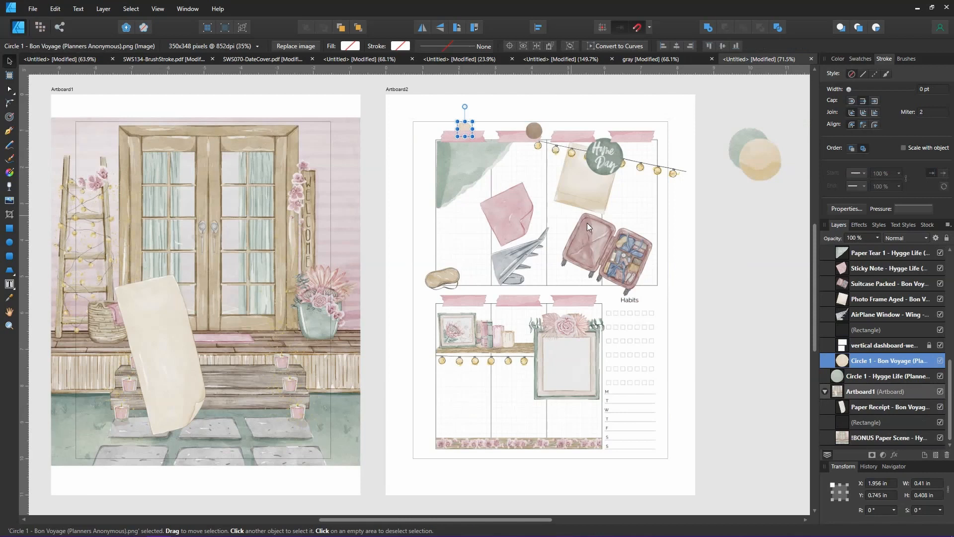
click(535, 132)
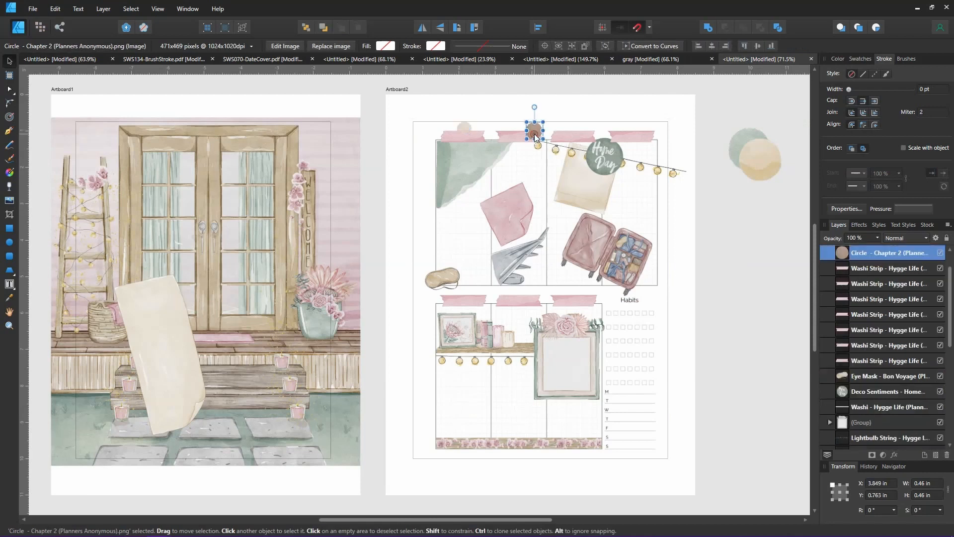
Step: Try to set the brown circle's width to 0.41 in without locked proportions, and undo it
click(920, 483)
text(0)
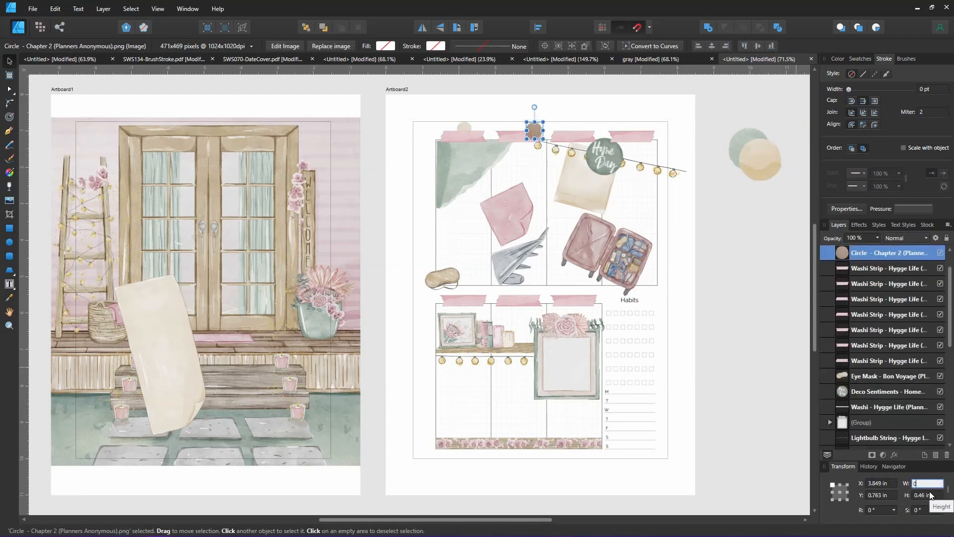
text(.41)
key(Return)
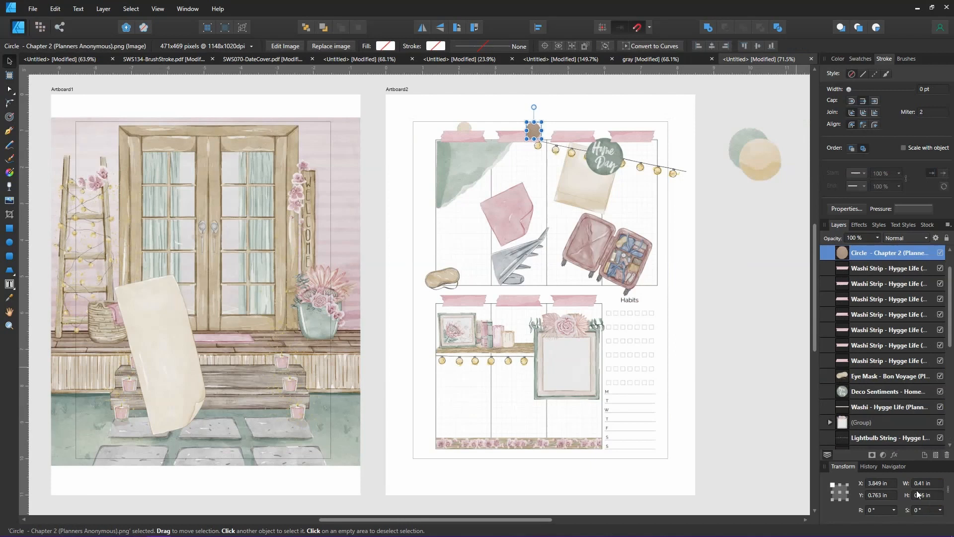
key(ctrl+z)
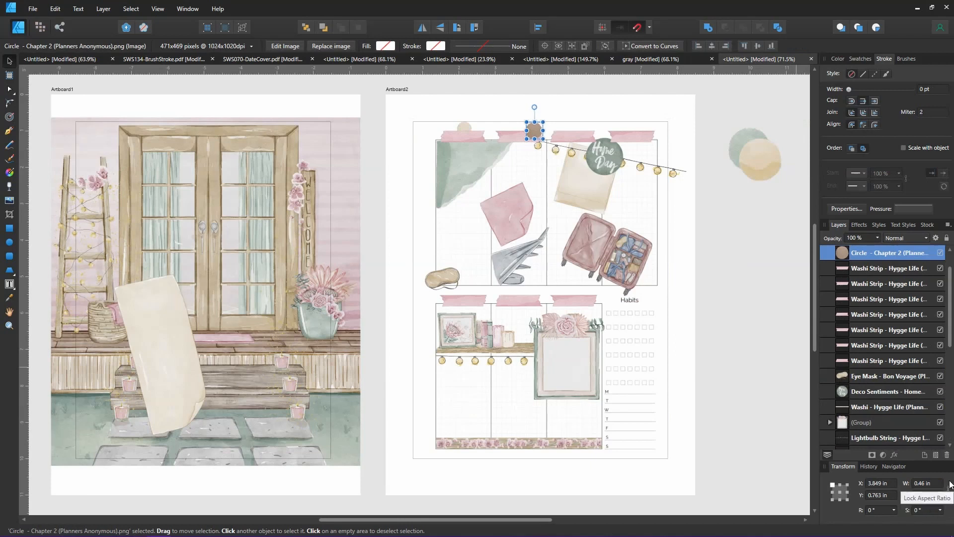
Step: Lock the brown circle's aspect ratio and set its width to 0.41 in
click(949, 492)
click(926, 485)
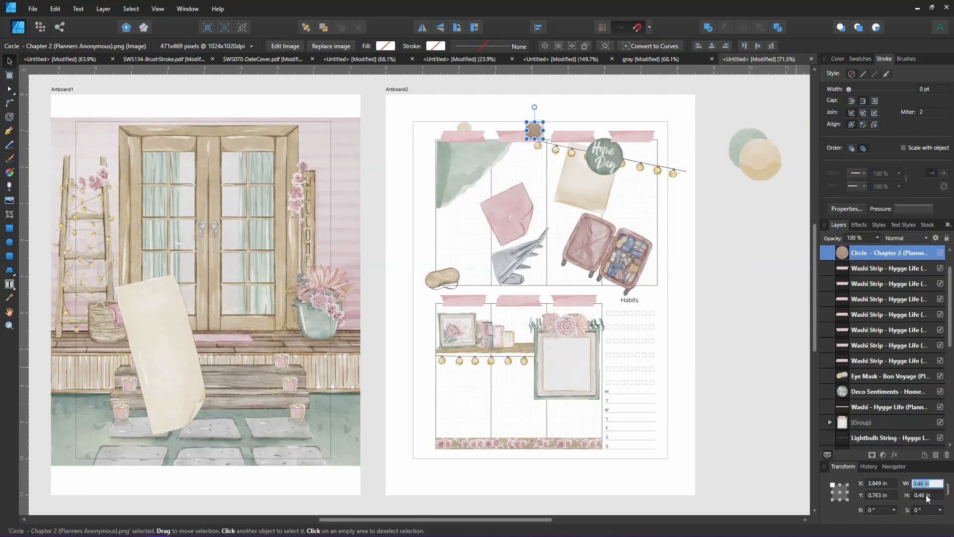
text(0.41)
key(Return)
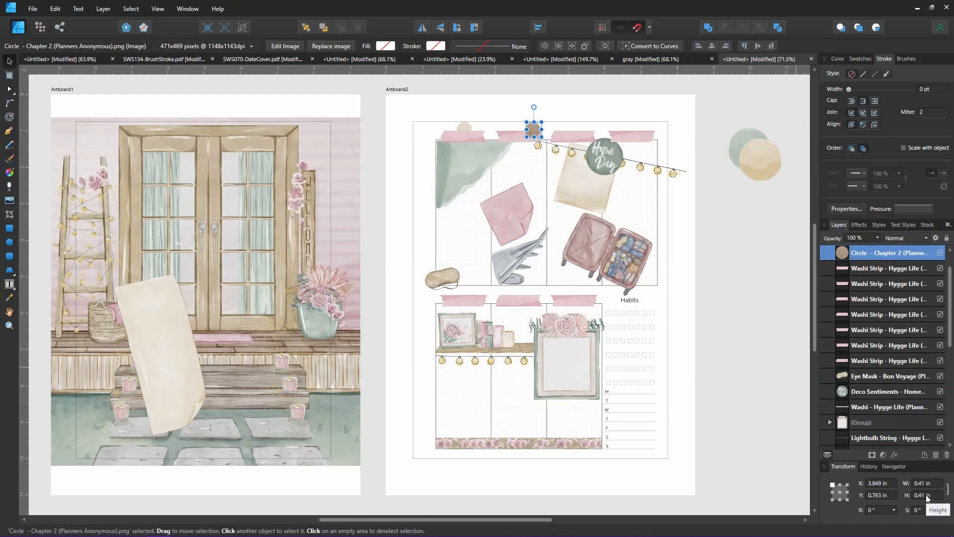
Step: Position the brown circle over the upper edge of the Tuesday washi strip and send it to the back
mouse_move(534, 137)
mouse_down()
mouse_move(461, 134)
mouse_move(520, 130)
mouse_up()
click(729, 261)
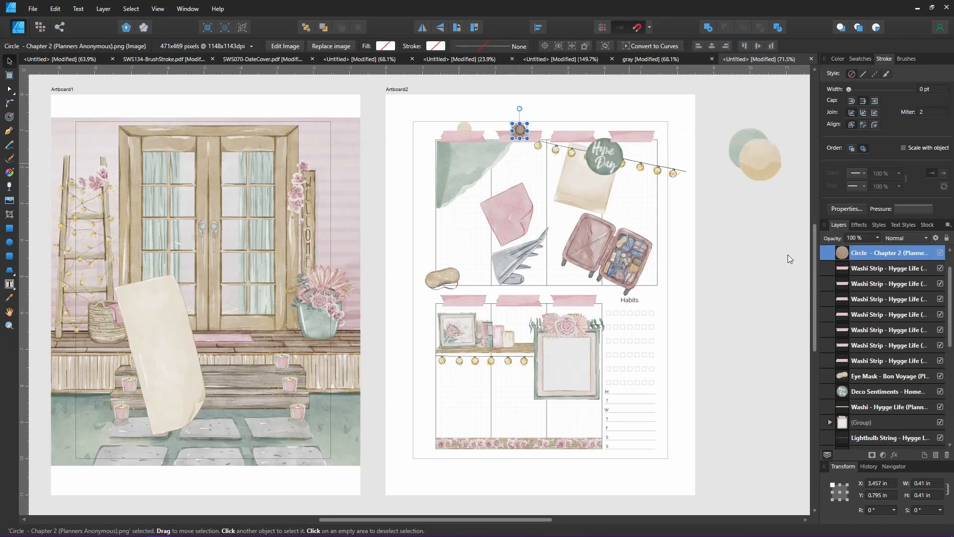
click(788, 255)
click(521, 133)
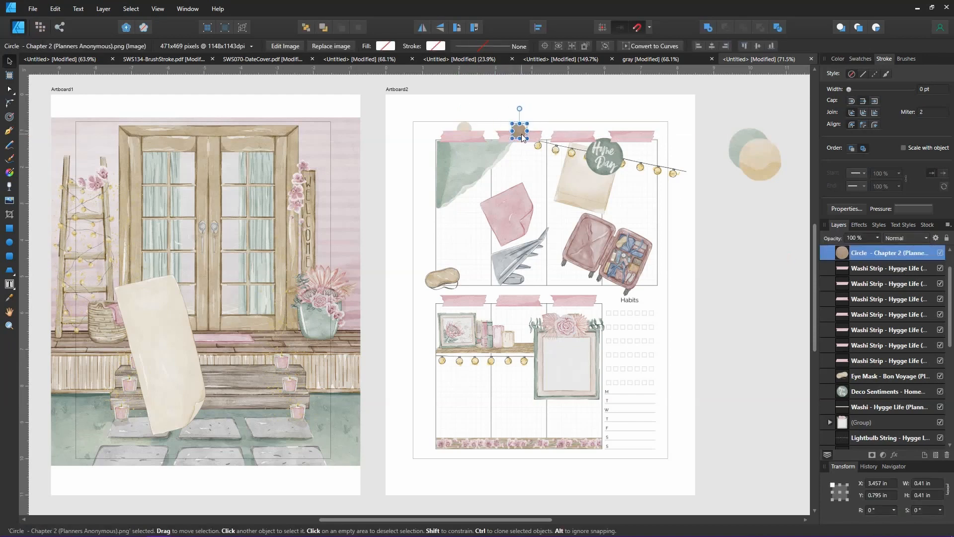
key(ctrl+shift+bracketleft)
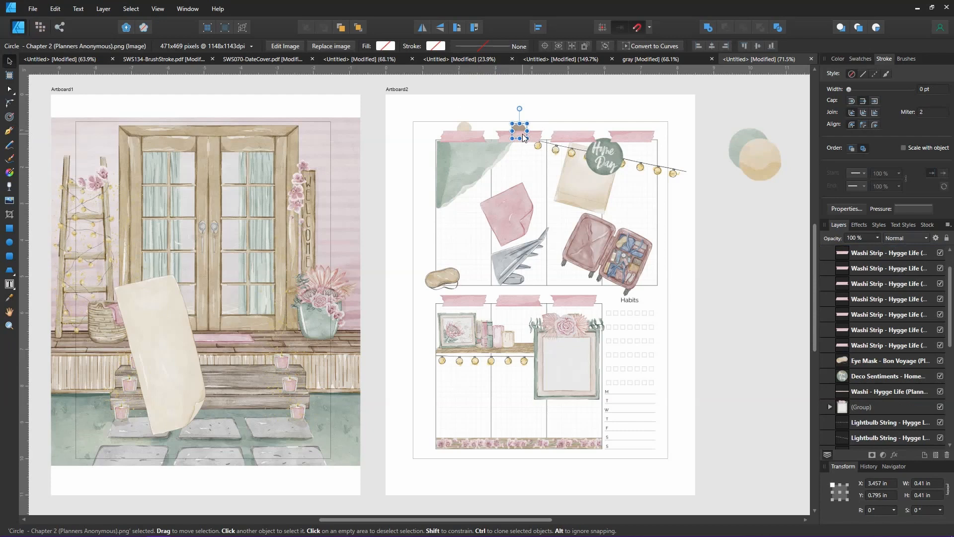
Step: Set the green Hygge Life circle's width to 0.41 in and place it behind the upper edge of the Wednesday washi strip
click(745, 141)
click(928, 483)
text(0)
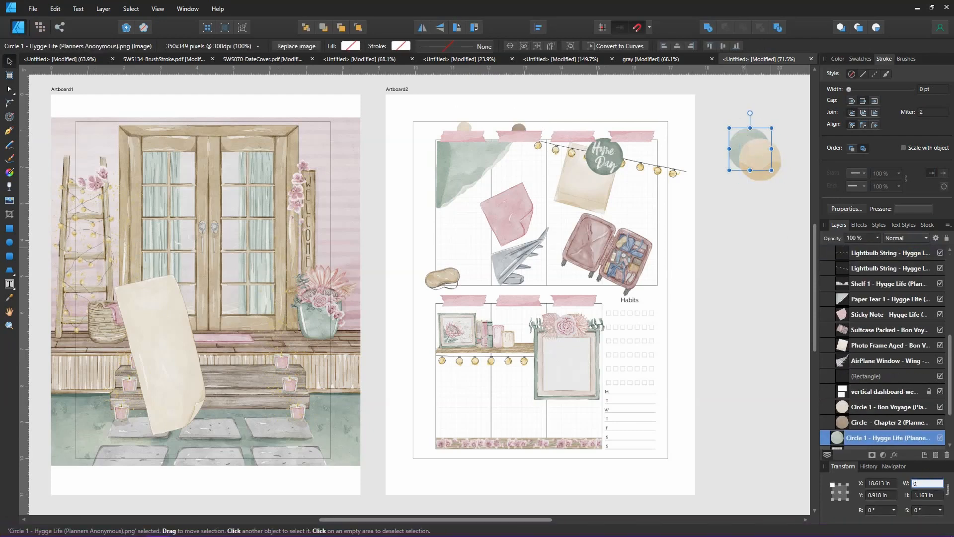
text(.4)
key(Return)
drag(737, 136, 575, 132)
click(723, 185)
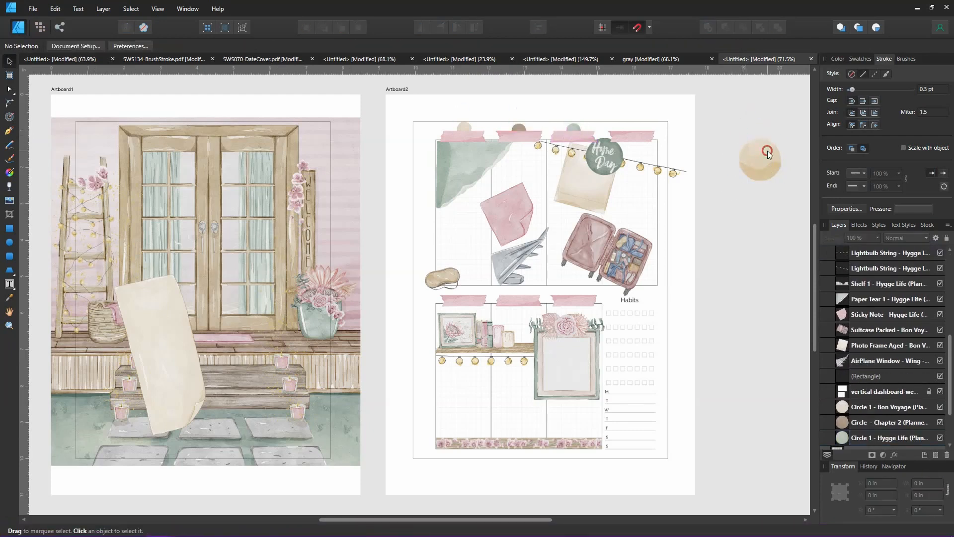
Step: Place the cream Hygge Life circle above the Thursday washi strip at 0.41 in wide and send it to the back
drag(767, 150, 634, 133)
click(938, 483)
text(0.41)
key(Return)
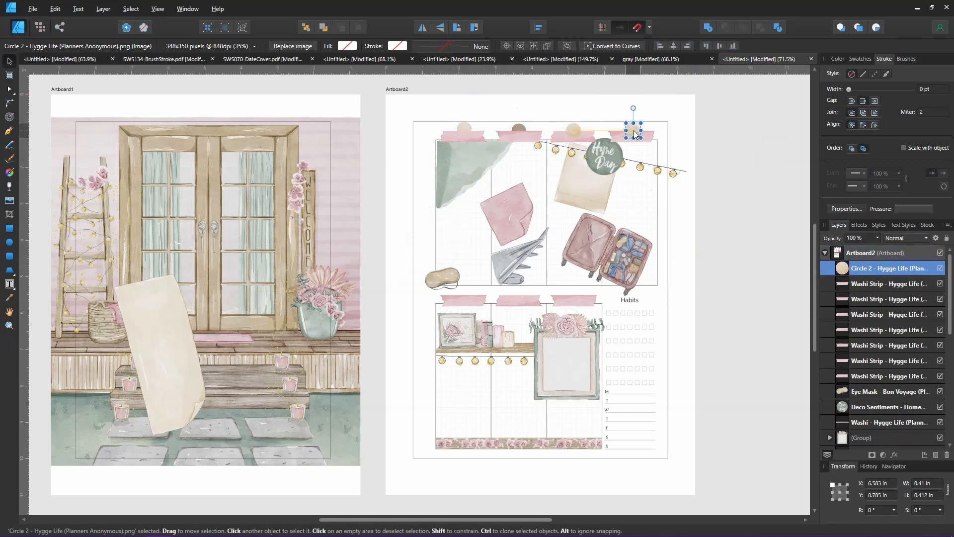
shift+click(577, 129)
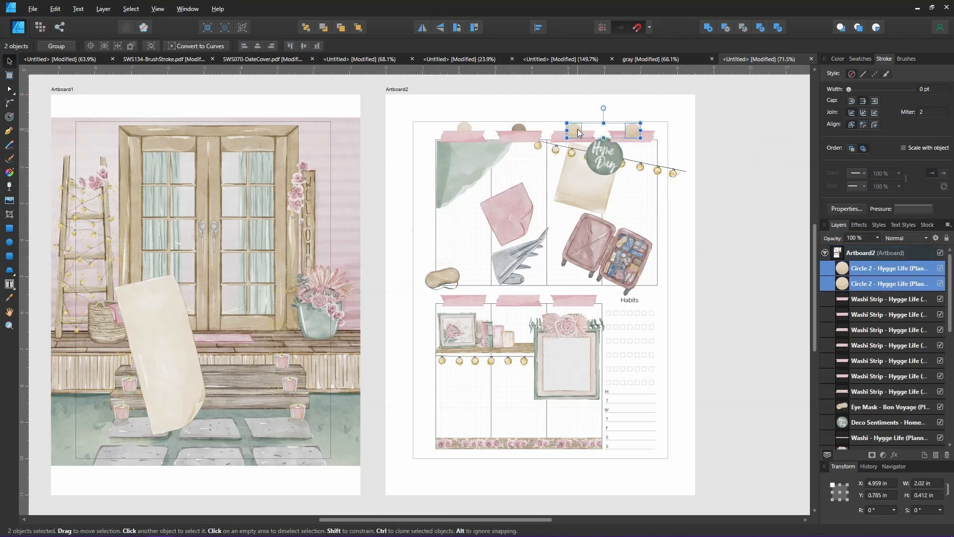
click(738, 166)
Step: Lock the 7 × 9.25 in outline rectangle on Artboard2
click(414, 141)
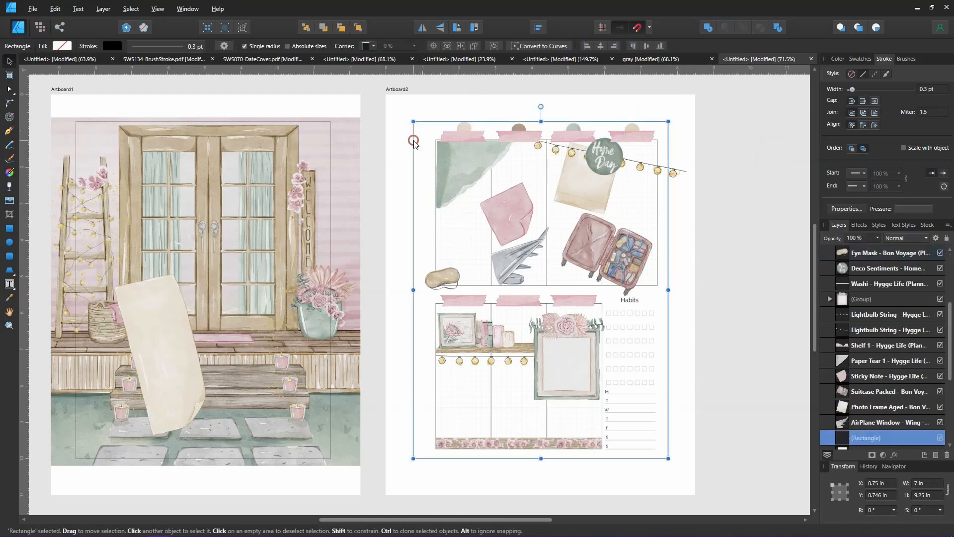
right_click(865, 437)
click(879, 221)
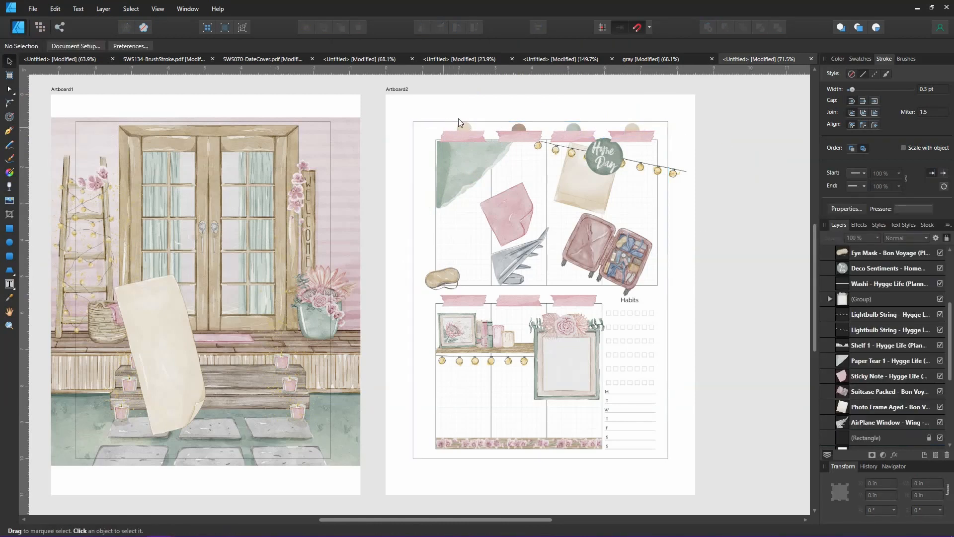
Step: Align the top edges of the four date circles above the Monday to Thursday washi strips
click(465, 128)
shift+click(519, 128)
shift+click(574, 128)
shift+click(632, 128)
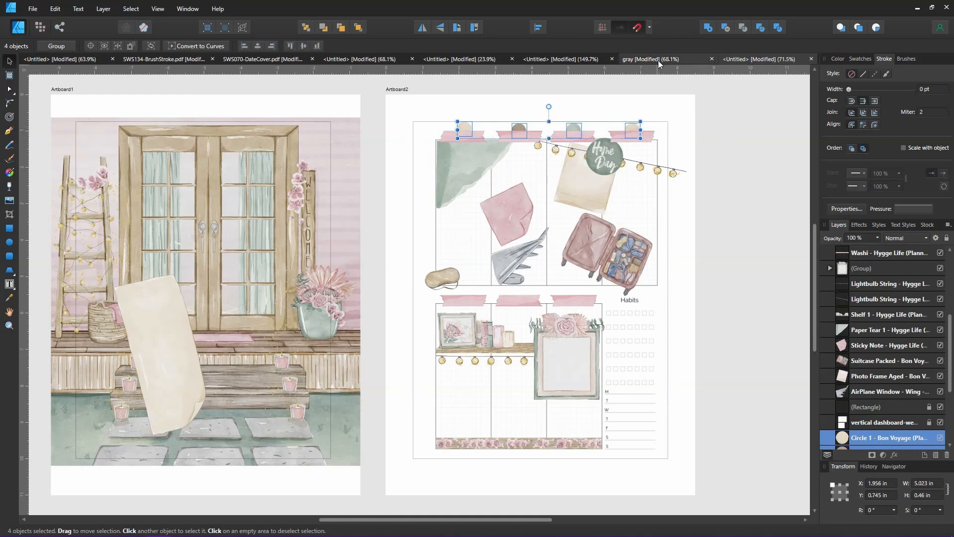
click(537, 27)
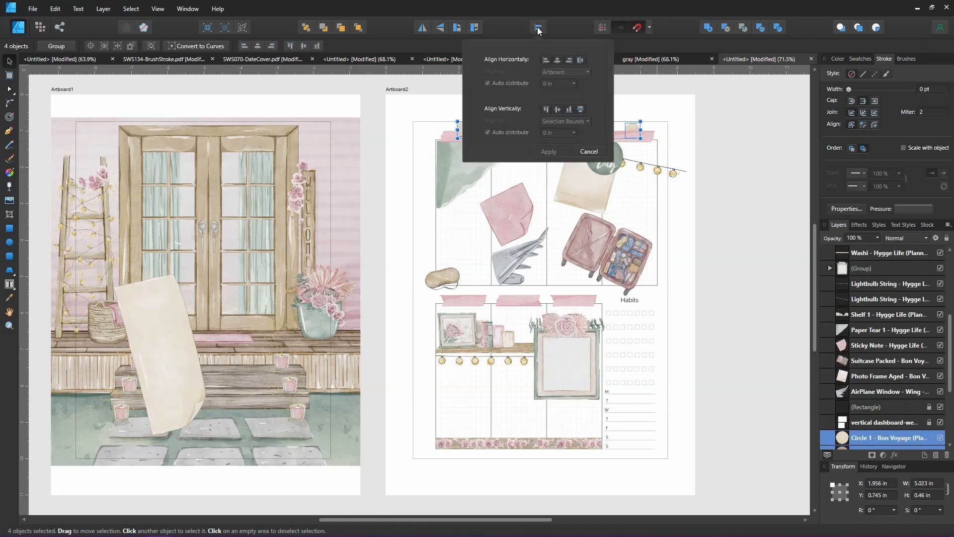
click(547, 110)
click(466, 127)
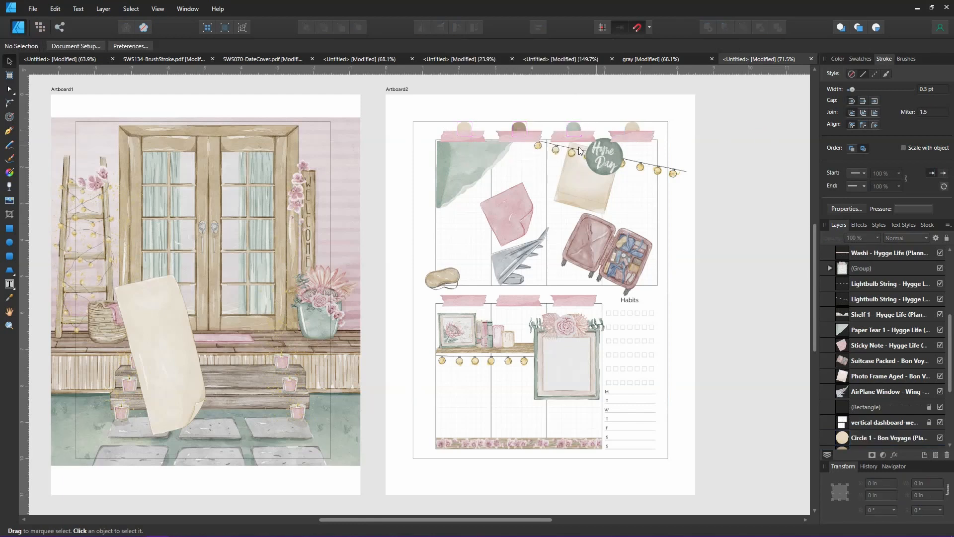
click(469, 124)
click(708, 235)
Step: Copy the green, cream and brown circles to the Friday, Saturday and Sunday washi strips respectively
click(572, 127)
drag(572, 127, 463, 291)
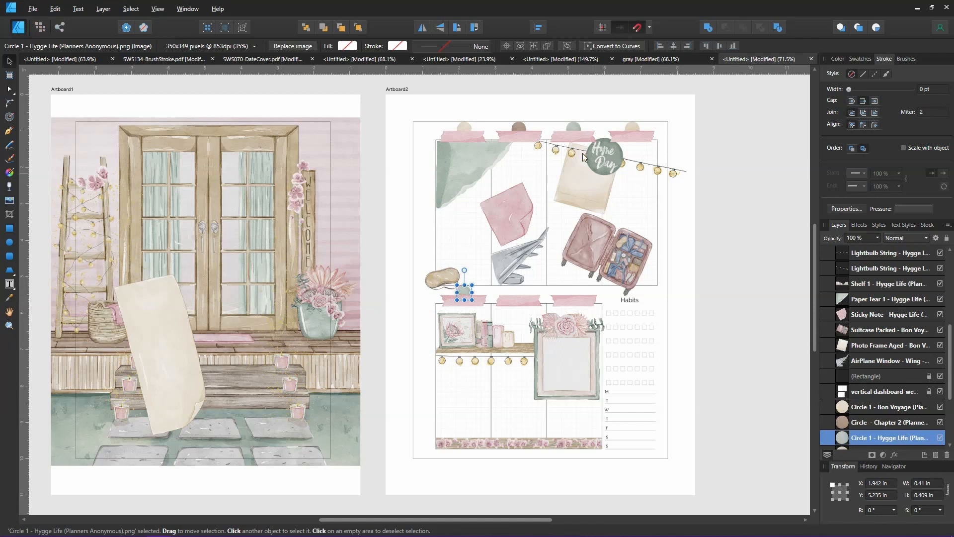
click(631, 127)
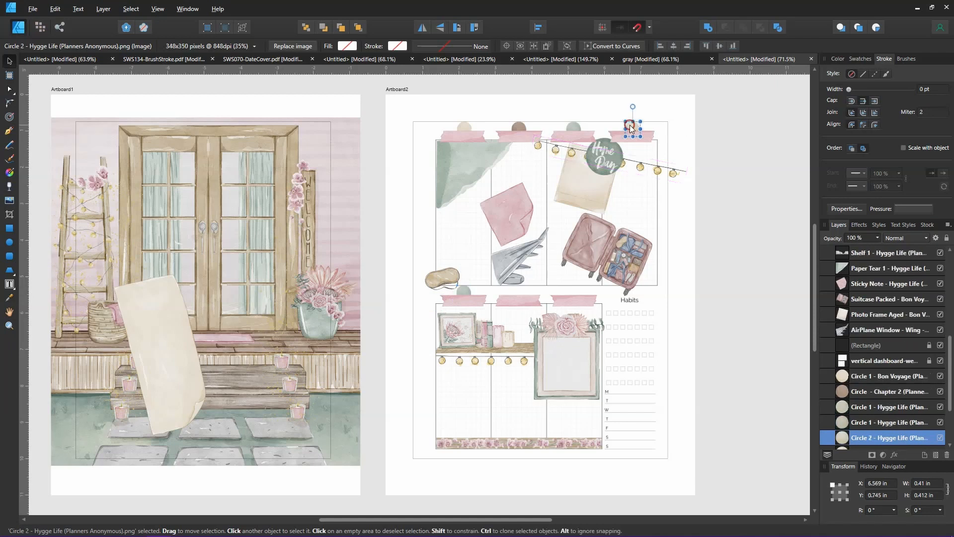
drag(547, 219, 519, 292)
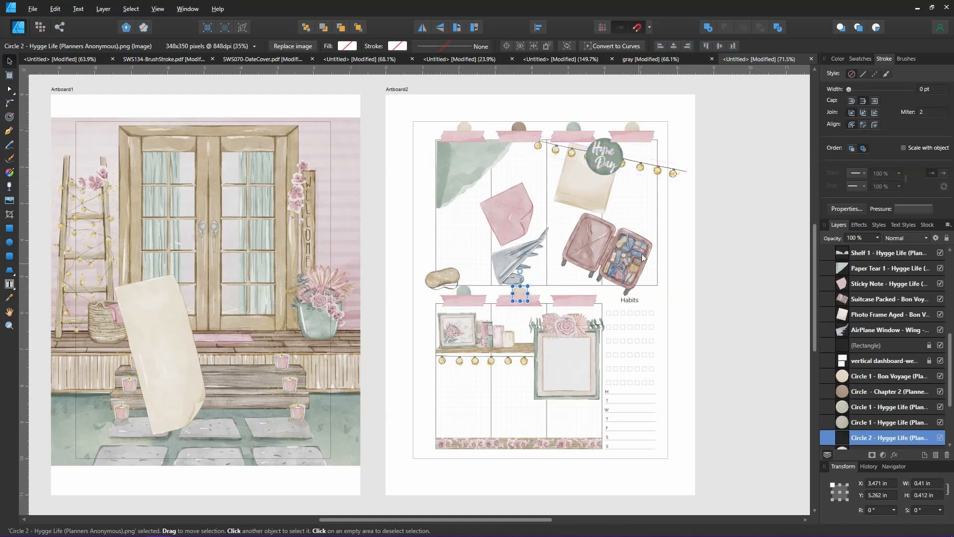
click(545, 136)
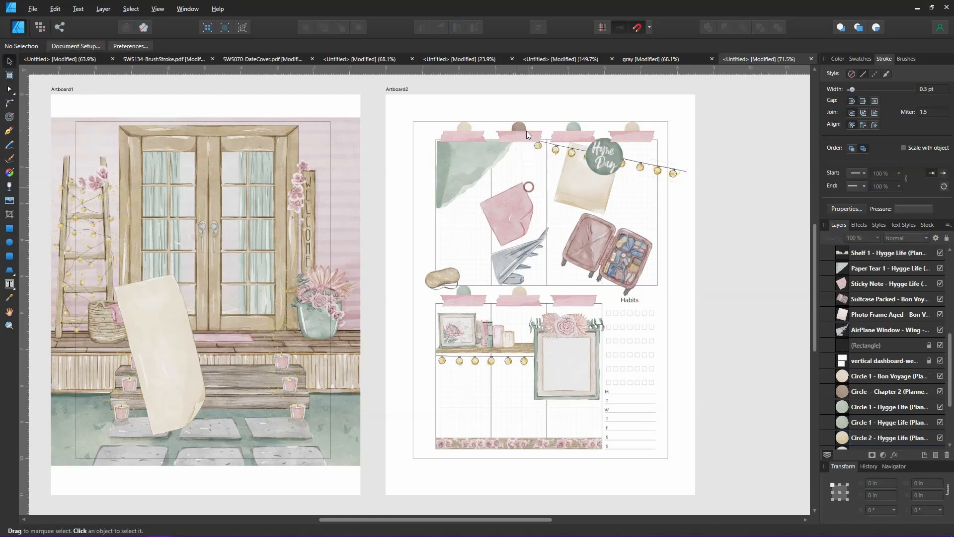
drag(518, 128, 586, 298)
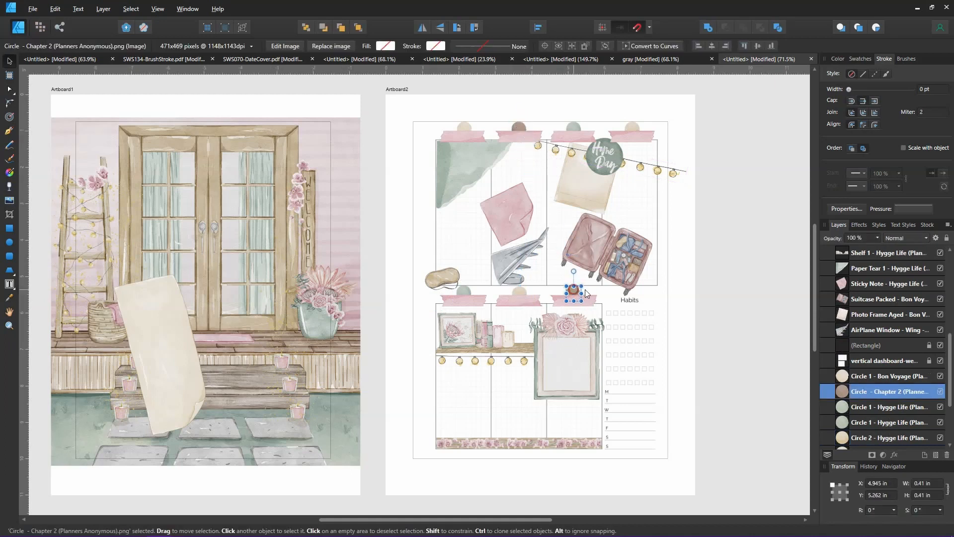
click(768, 298)
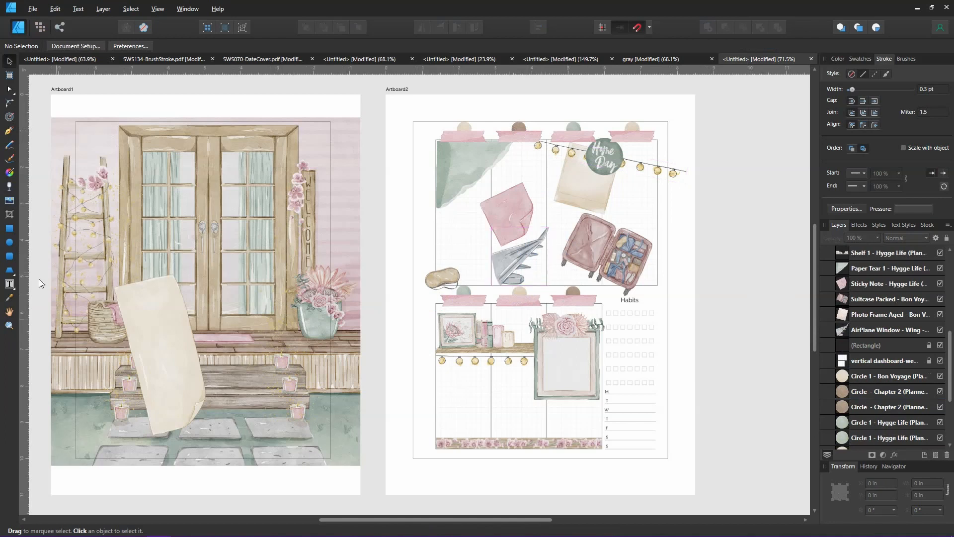
click(9, 284)
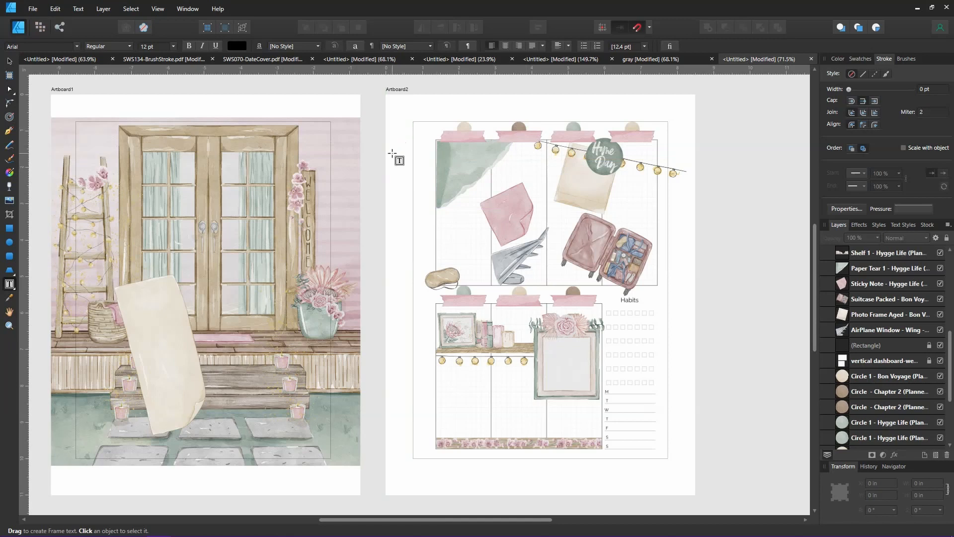
drag(393, 153, 422, 187)
key(ctrl+z)
Step: Add the artistic text "Monday" in the blank margin beside the Monday column on Artboard2
click(14, 287)
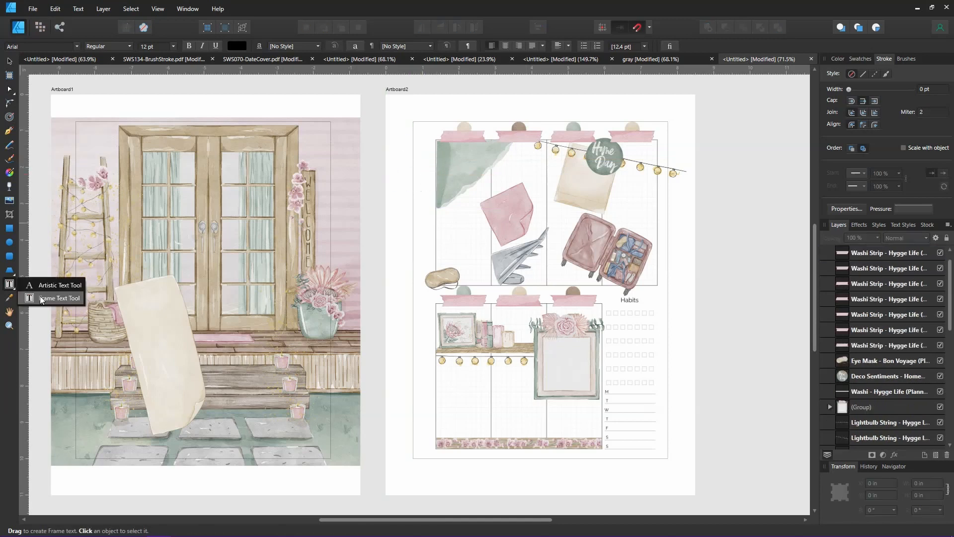
click(50, 285)
click(393, 155)
text(Mon)
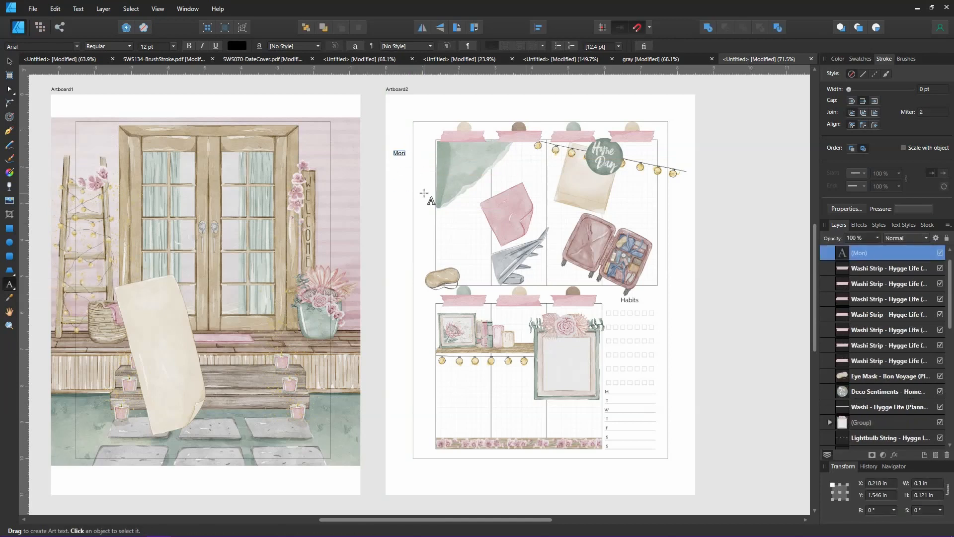
text(aday)
Step: Set the font of the whole "Monday" text to Milkalotta
key(ctrl+a)
click(30, 46)
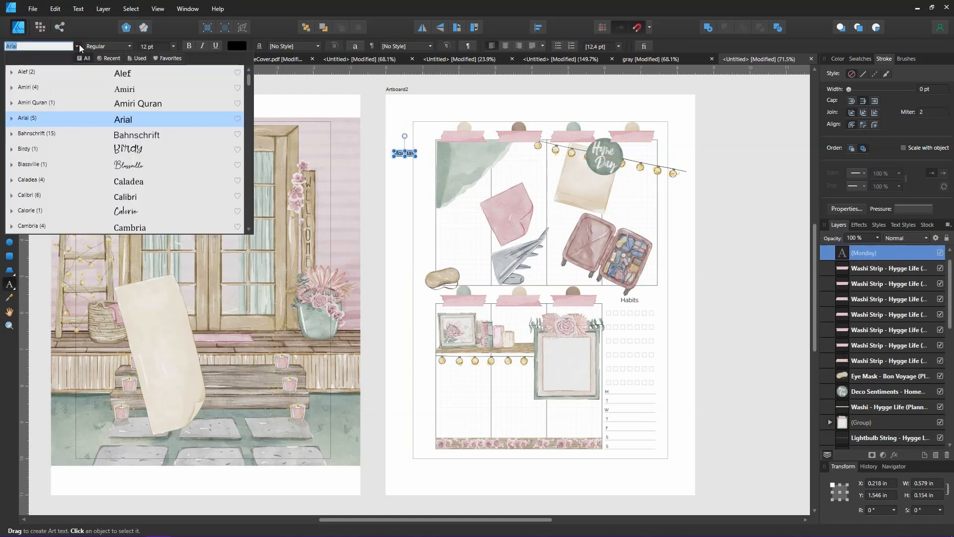
scroll(137, 214, down, 6)
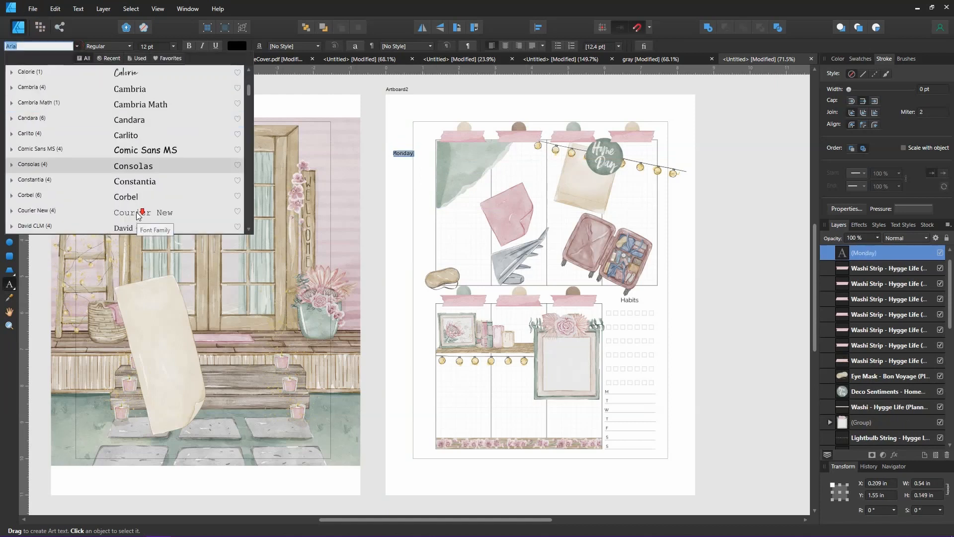
scroll(162, 212, down, 10)
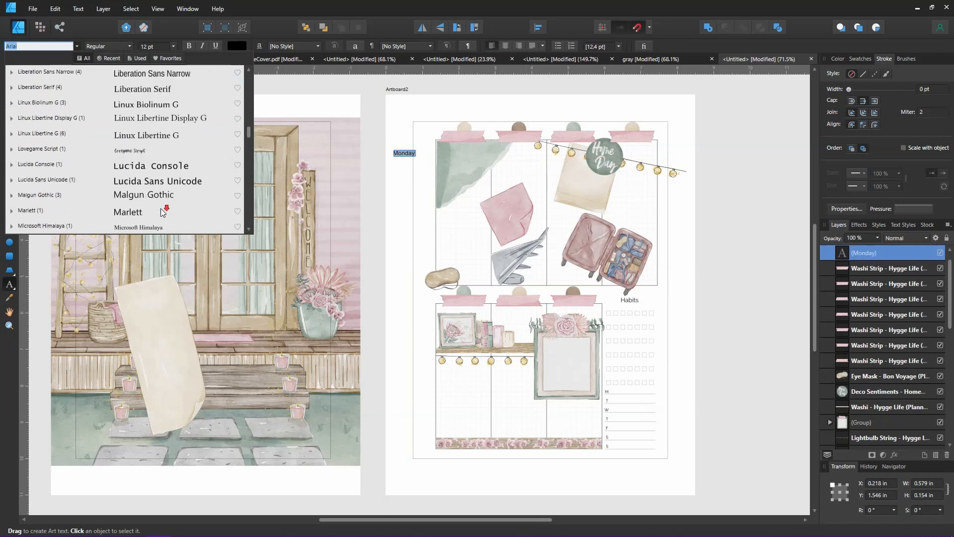
scroll(162, 212, down, 3)
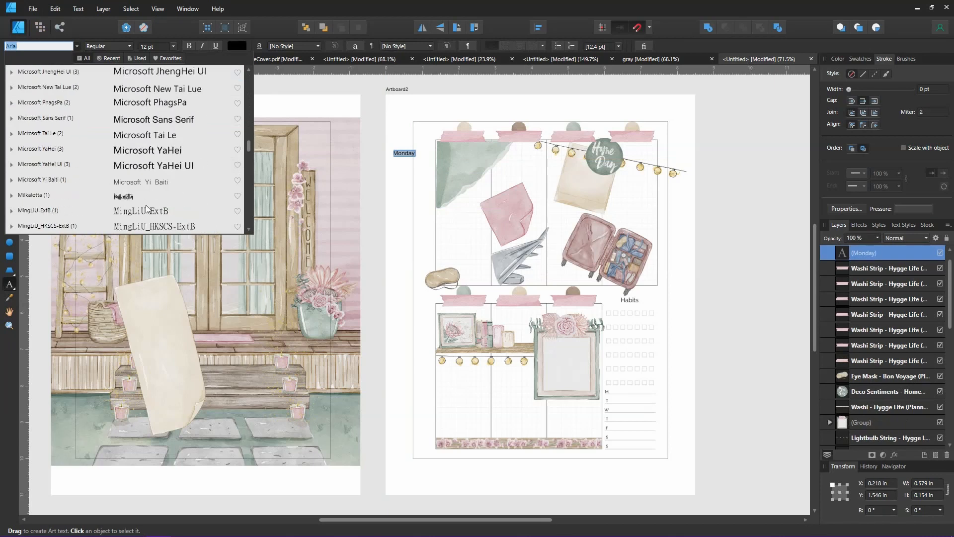
click(41, 198)
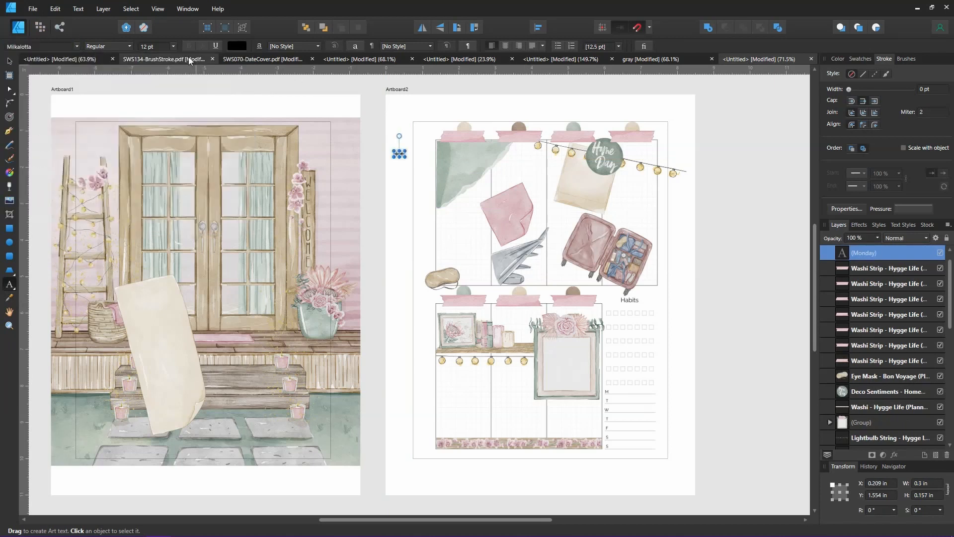
Step: Set the size of the "Monday" text to 30 pt
click(152, 47)
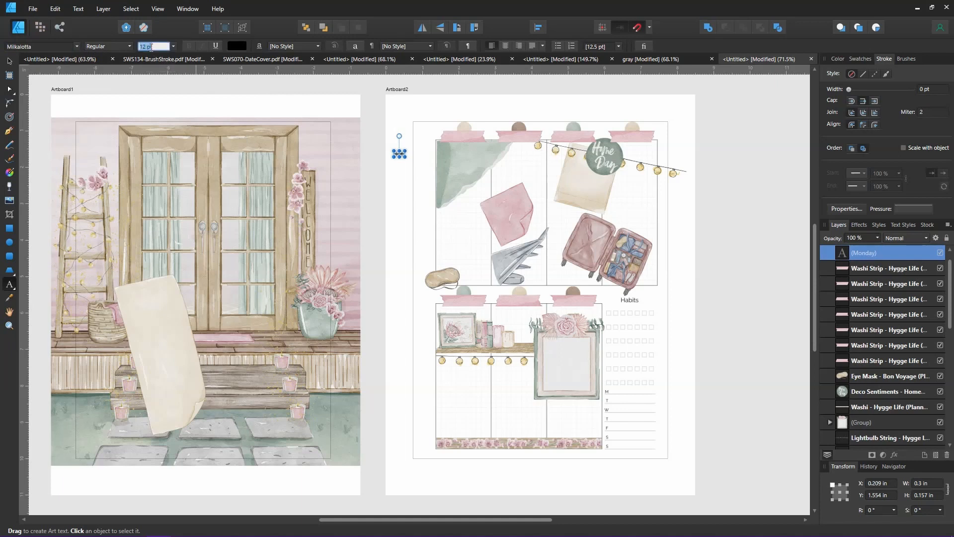
key(Return)
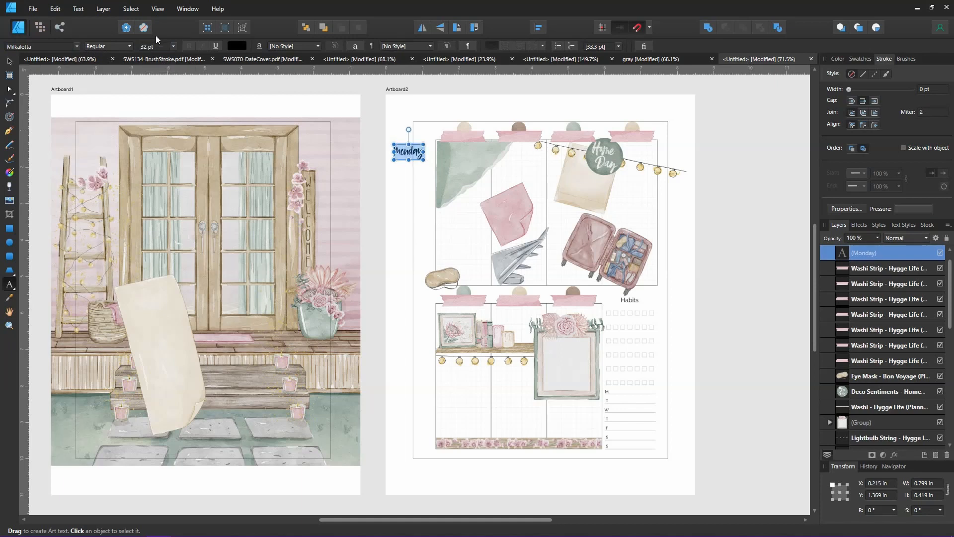
click(154, 44)
text(30)
key(Return)
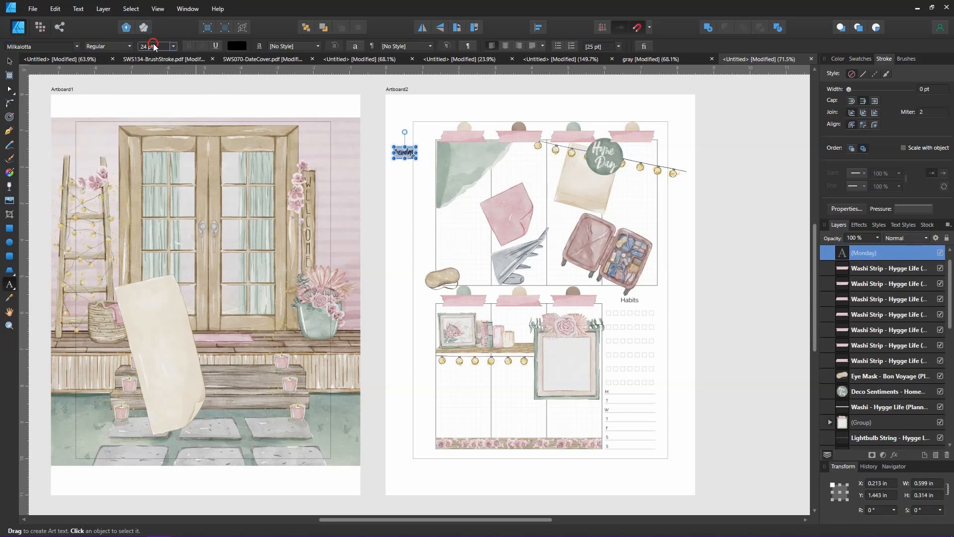
Step: Move the "Monday" text onto the washi strip above the Monday column and nudge it down into place
click(9, 60)
drag(412, 152, 466, 131)
key(Down)
key(Down)
key(Down)
key(Down)
key(Down)
key(Down)
key(Down)
key(Down)
key(Down)
key(Down)
key(Down)
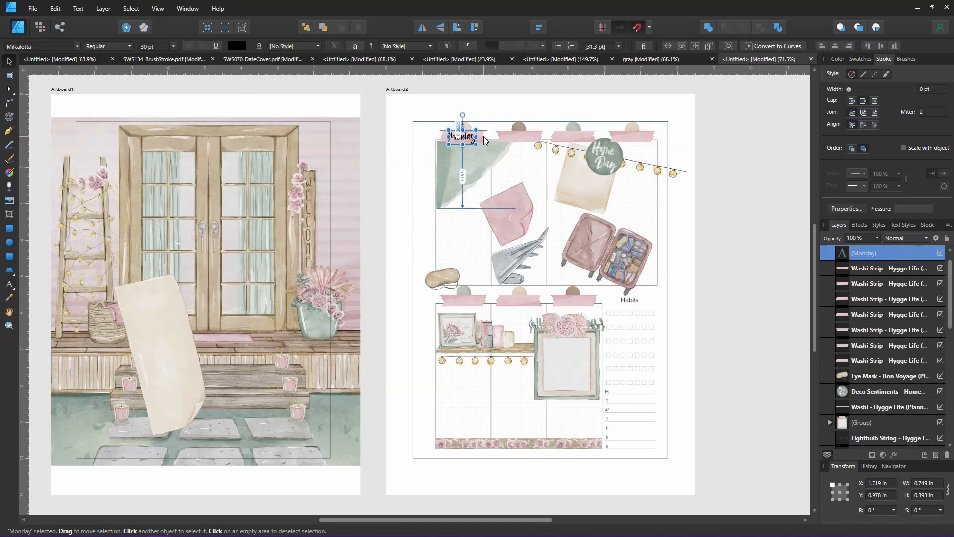
Step: Reduce the "Monday" text to 28 pt and reposition it on its washi strip
click(744, 141)
click(471, 139)
click(159, 47)
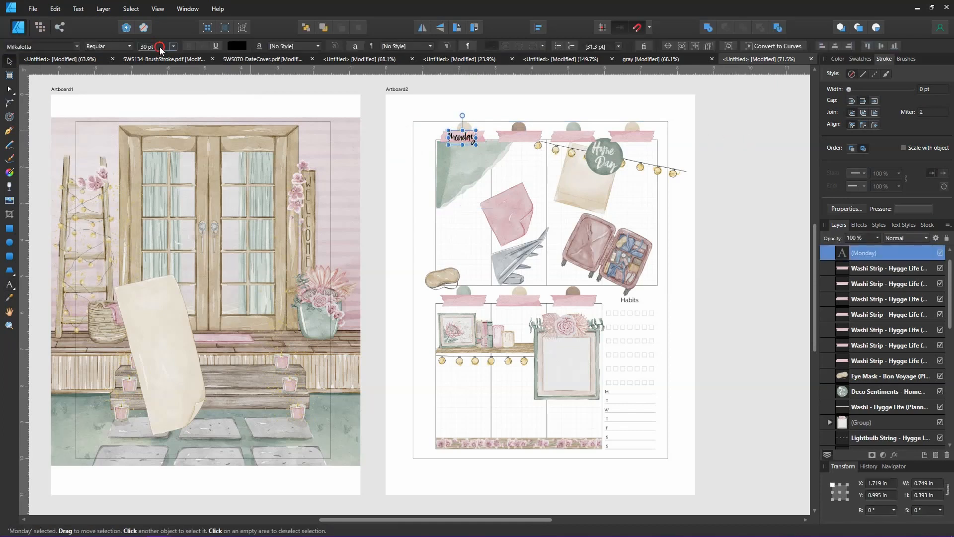
text(24)
key(Return)
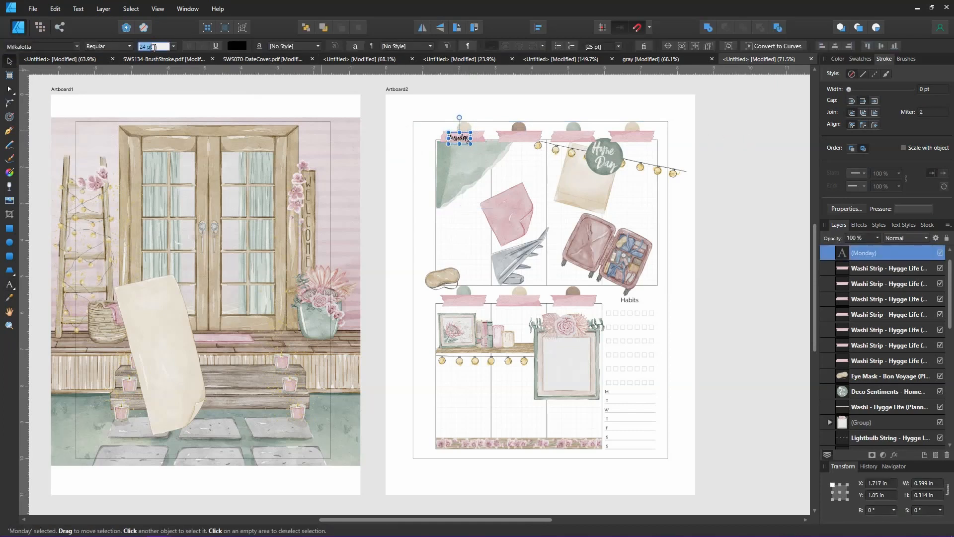
click(717, 193)
drag(467, 140, 470, 138)
click(709, 131)
Step: Fill the "Monday" text with a tan sampled from the door artwork on Artboard1 and set its stroke to none
click(470, 139)
key(i)
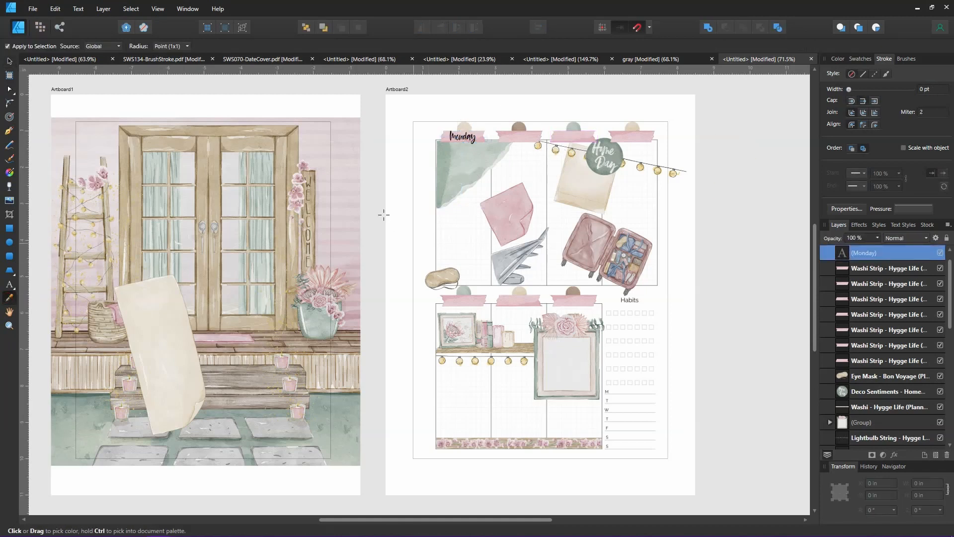
click(220, 152)
click(860, 59)
click(843, 76)
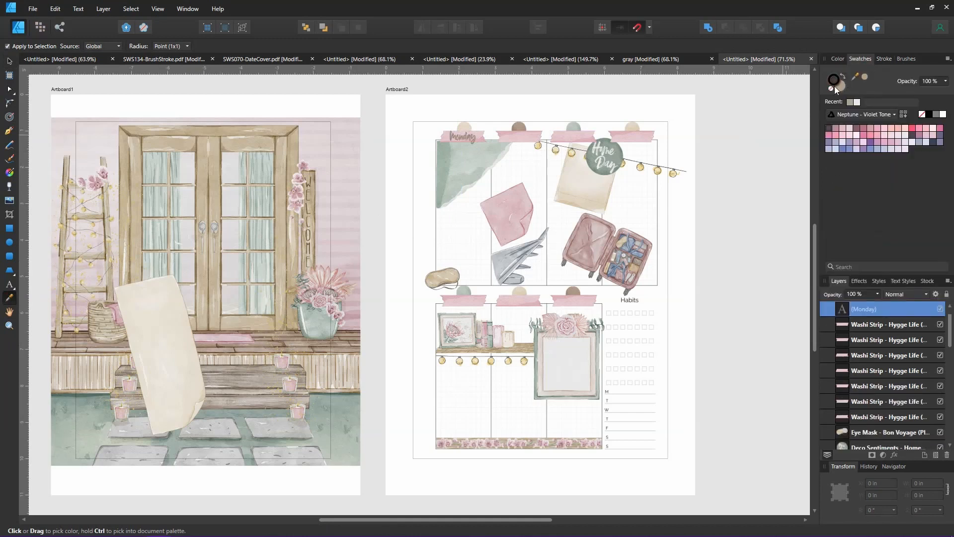
click(831, 89)
Step: Recolor the "Monday" text with a darker brown sampled from the wooden steps on Artboard1
click(11, 60)
click(9, 297)
click(517, 127)
click(234, 364)
click(9, 62)
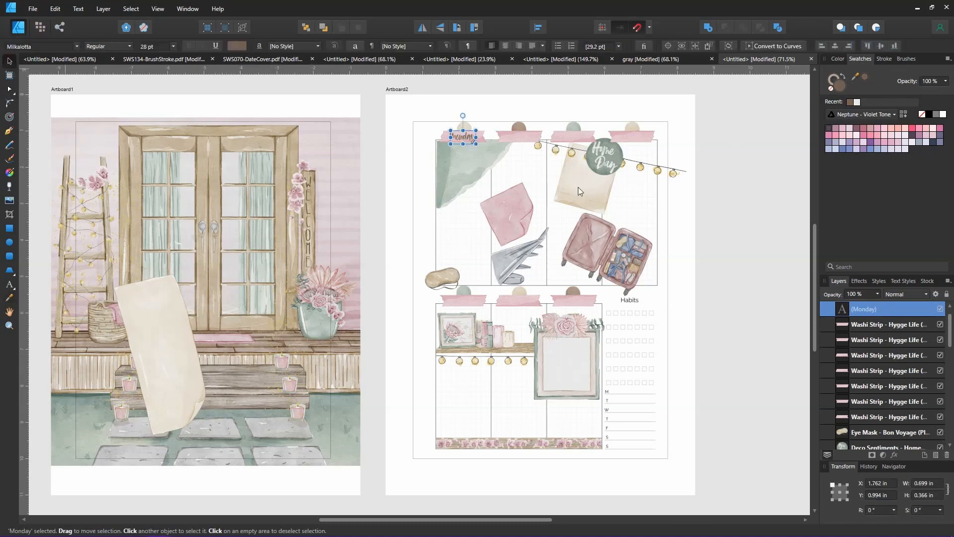
click(714, 213)
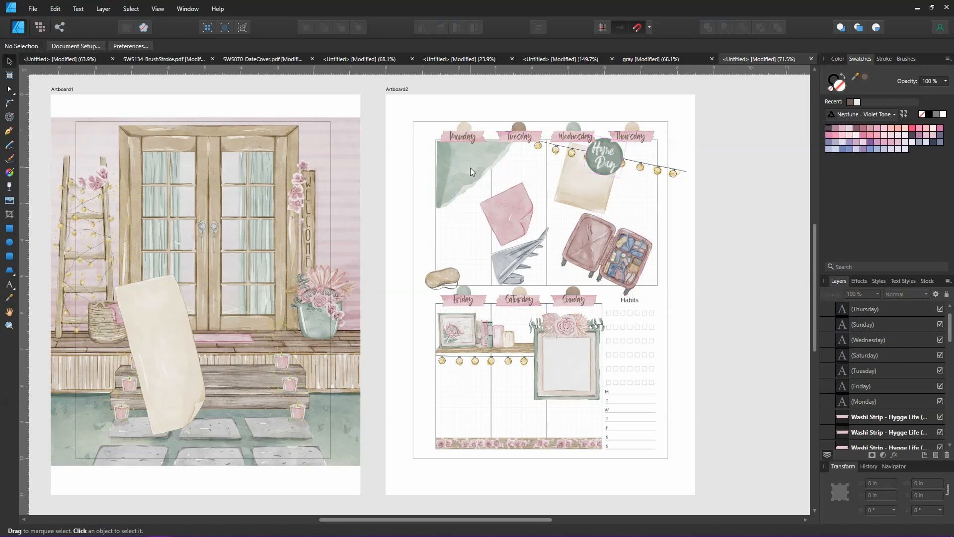
Step: Select the Monday, Wednesday and Thursday text labels together on the upper washi strips
click(520, 136)
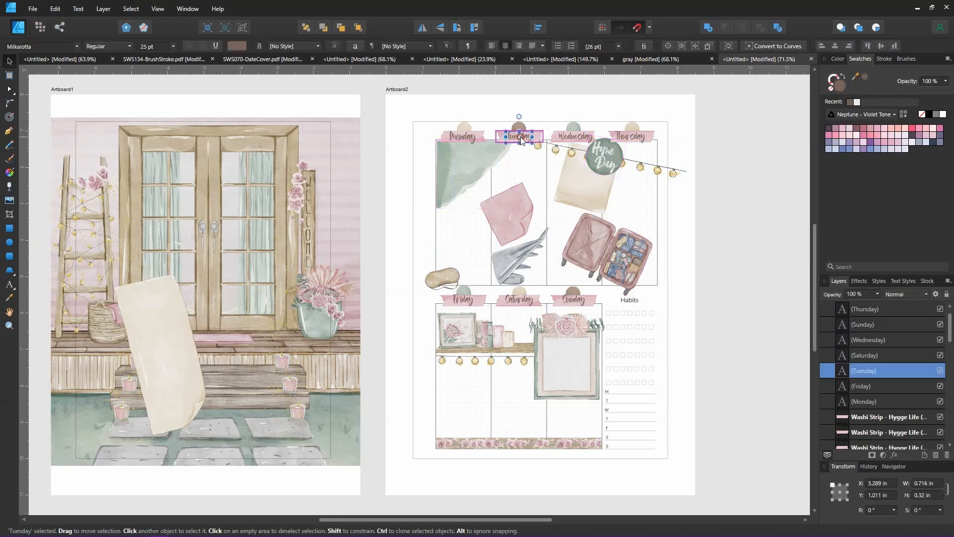
click(464, 136)
shift+click(575, 136)
shift+click(630, 136)
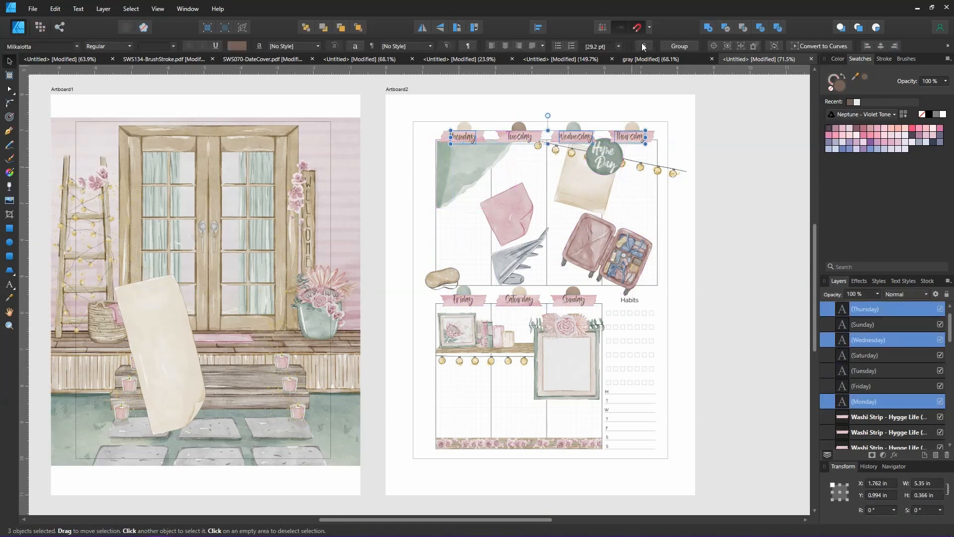
click(546, 28)
key(ctrl+2)
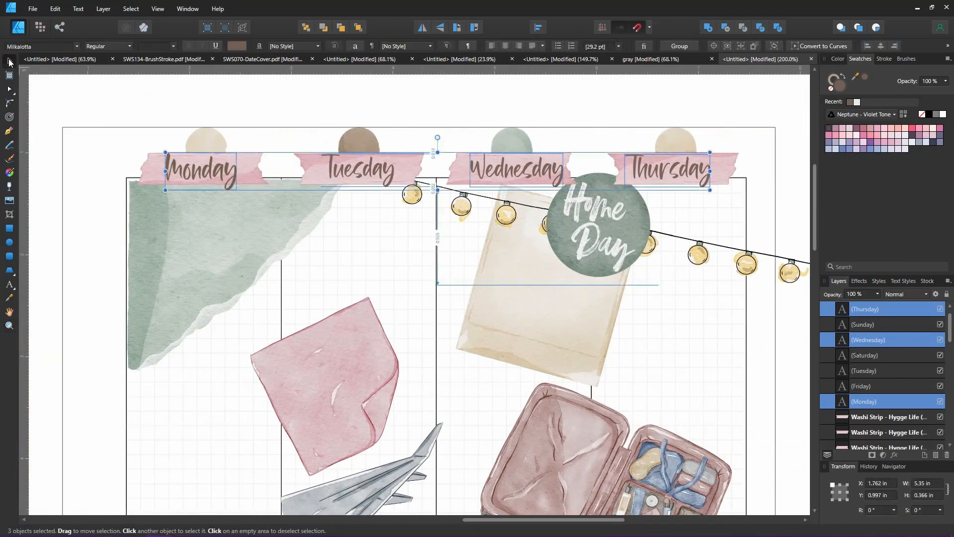
key(shift+Down)
key(shift+Down)
key(ctrl+z)
key(ctrl+z)
Step: Add the Tuesday label to the selection and align the four upper day names vertically by their middles
shift+click(355, 169)
click(538, 28)
click(560, 109)
click(87, 138)
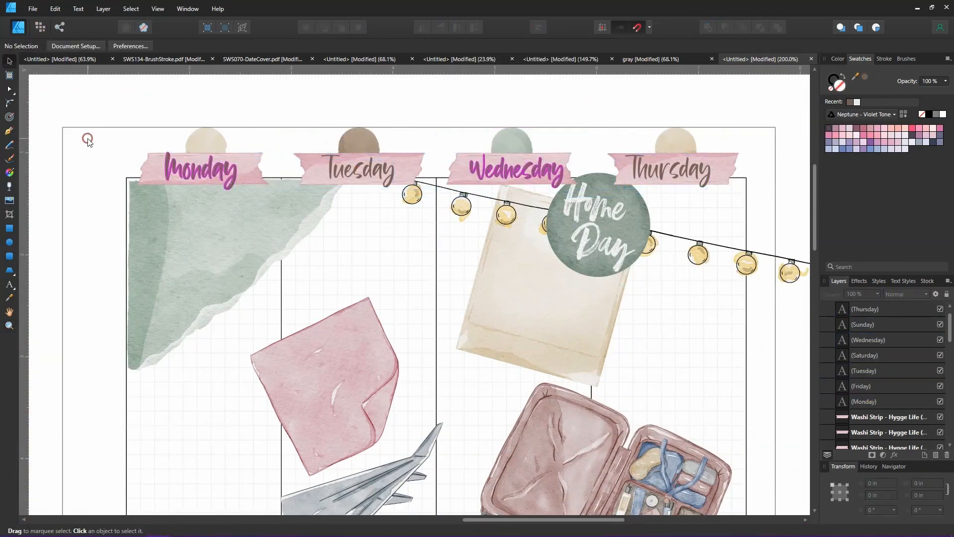
Step: Paste the white date numbers 19 to 25 onto the date circles above the washi strips
click(216, 222)
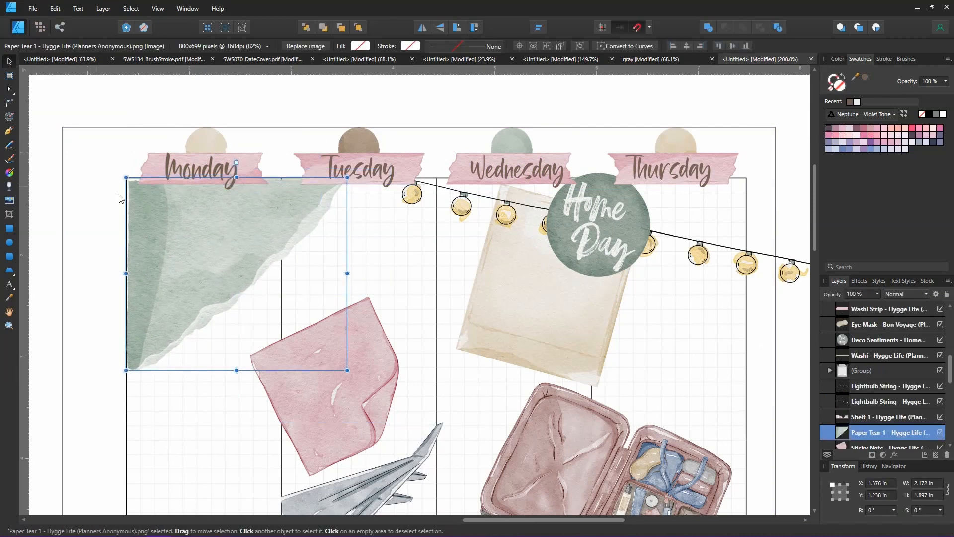
click(87, 190)
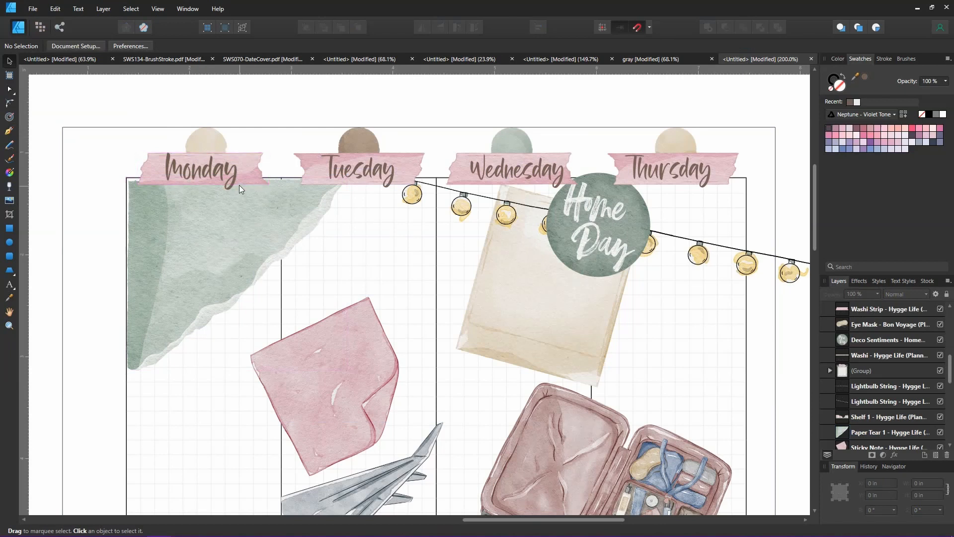
key(ctrl+v)
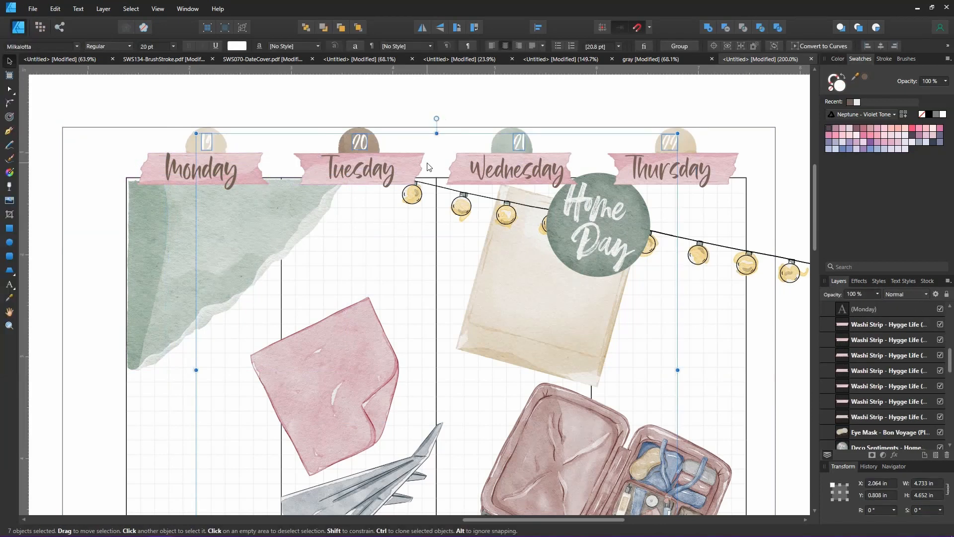
click(789, 164)
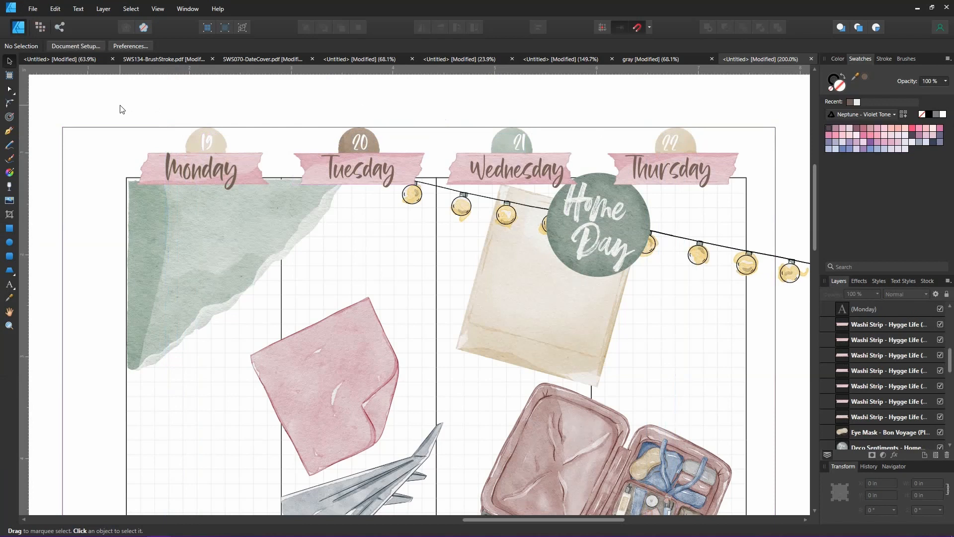
Step: Center the circle, number, day name and washi strip horizontally on each other for Monday, and likewise for Tuesday
drag(127, 102, 285, 203)
drag(102, 98, 301, 201)
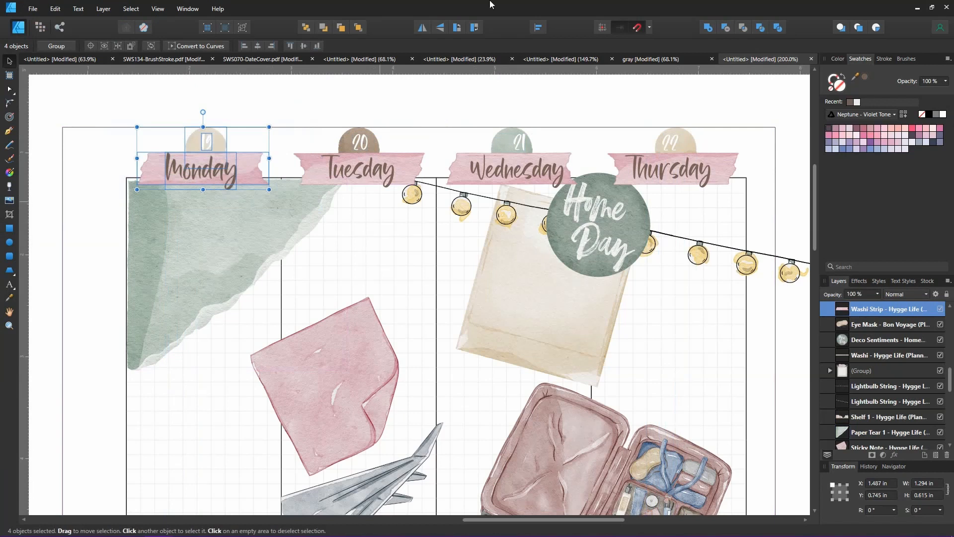
drag(281, 113, 444, 207)
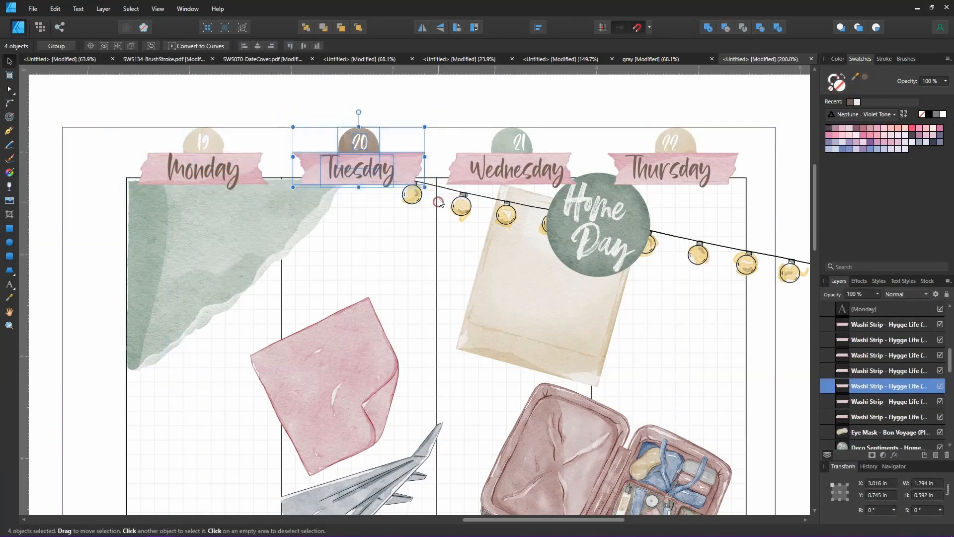
click(538, 27)
click(559, 64)
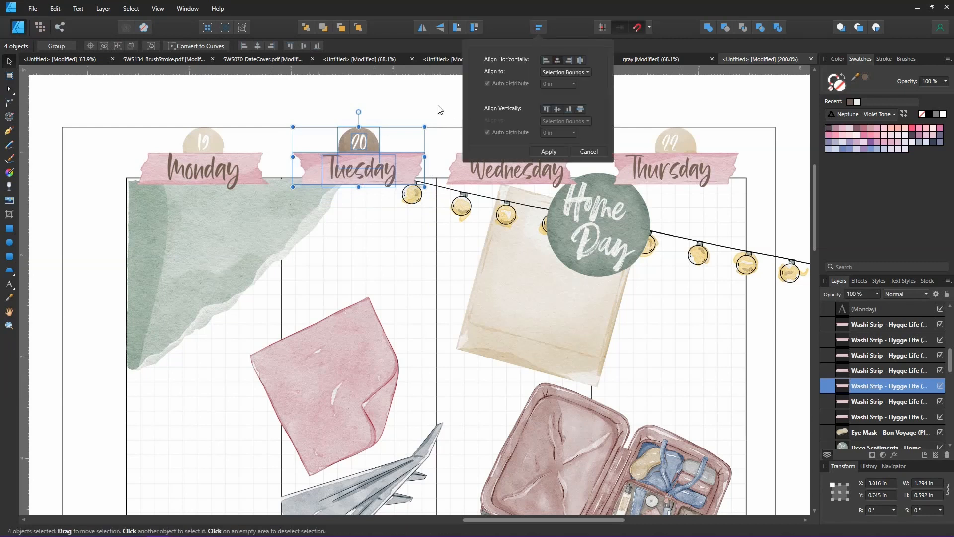
click(437, 106)
Step: Center the circle, number, day name and washi strip horizontally on each other for Wednesday, and likewise for Thursday
drag(436, 103, 599, 216)
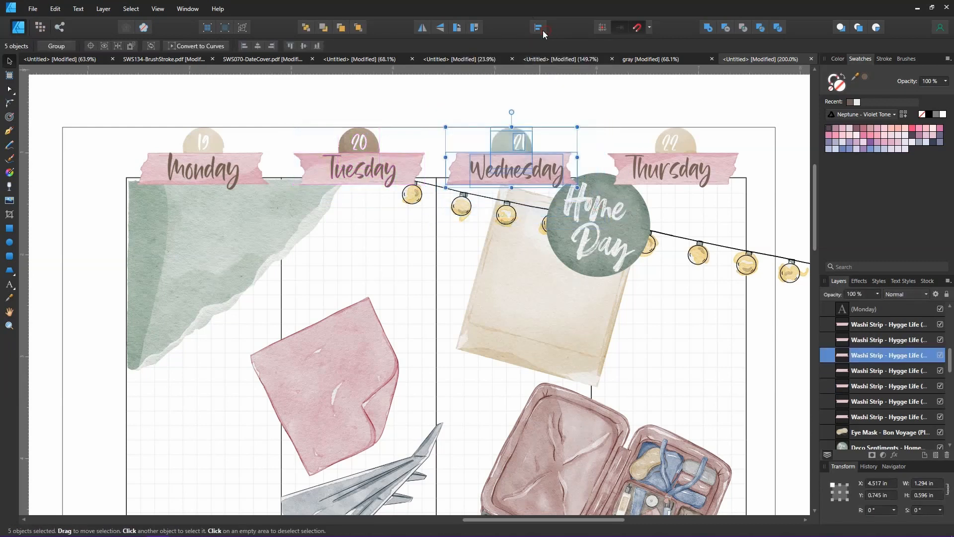
click(541, 29)
click(556, 60)
click(601, 102)
drag(600, 100, 784, 221)
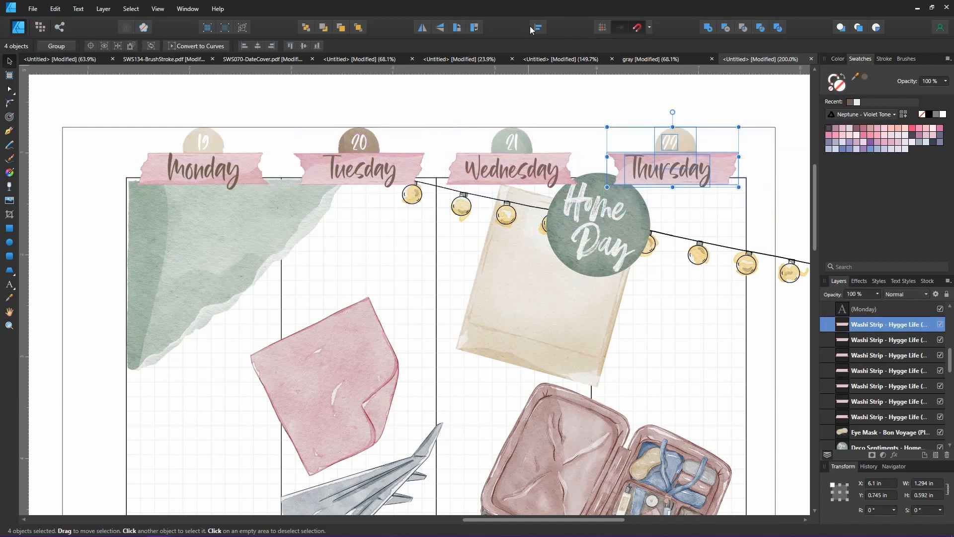
click(538, 28)
click(556, 59)
click(785, 187)
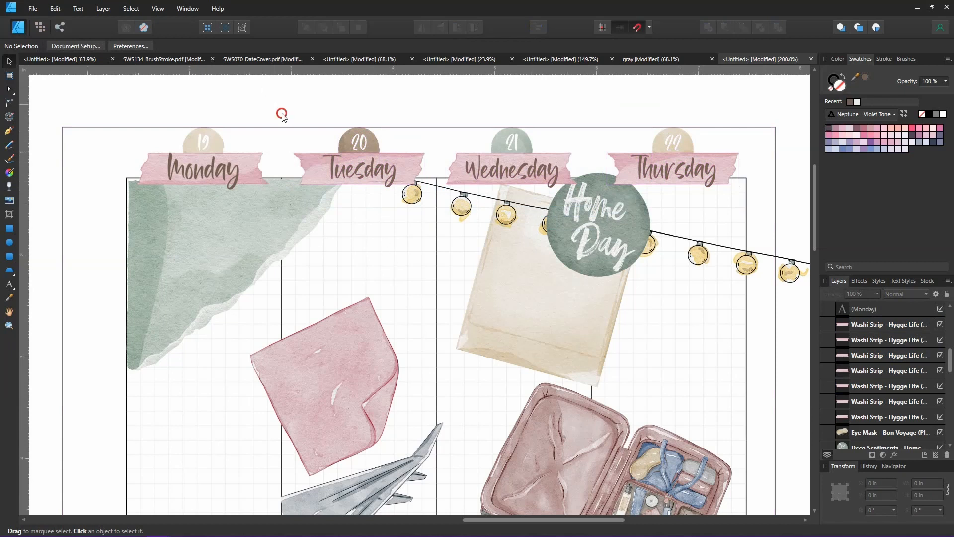
Step: Shift the whole Tuesday header, with its circle, number, name and washi strip, slightly to the left
drag(281, 113, 443, 204)
drag(377, 164, 376, 163)
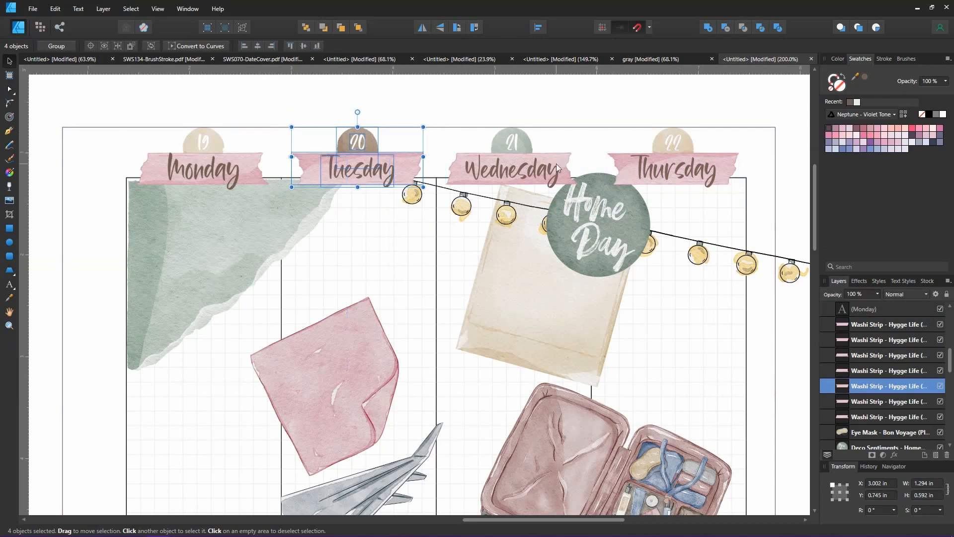
click(750, 119)
Step: Center the Friday header's circle, number 23, day name and washi strip horizontally on each other
scroll(764, 121, down, 6)
drag(273, 300, 119, 215)
click(538, 27)
click(557, 60)
click(316, 314)
click(284, 241)
Step: Center the Saturday header's circle, number 24, day name and washi strip horizontally on each other
drag(329, 254, 428, 305)
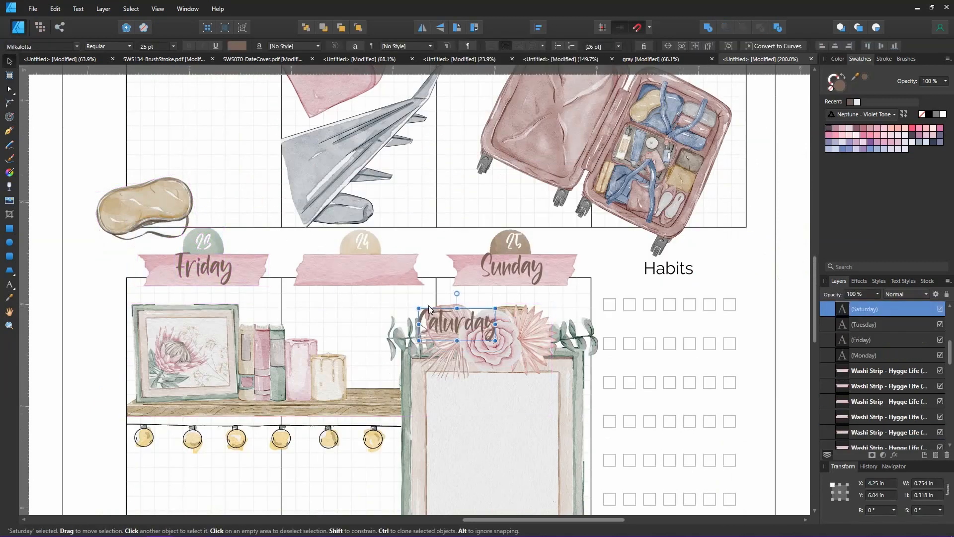
key(ctrl+z)
drag(255, 201, 447, 313)
click(538, 27)
click(557, 59)
Step: Center the Sunday header's circle, number 25, day name and washi strip horizontally on each other
drag(609, 288, 412, 196)
click(538, 27)
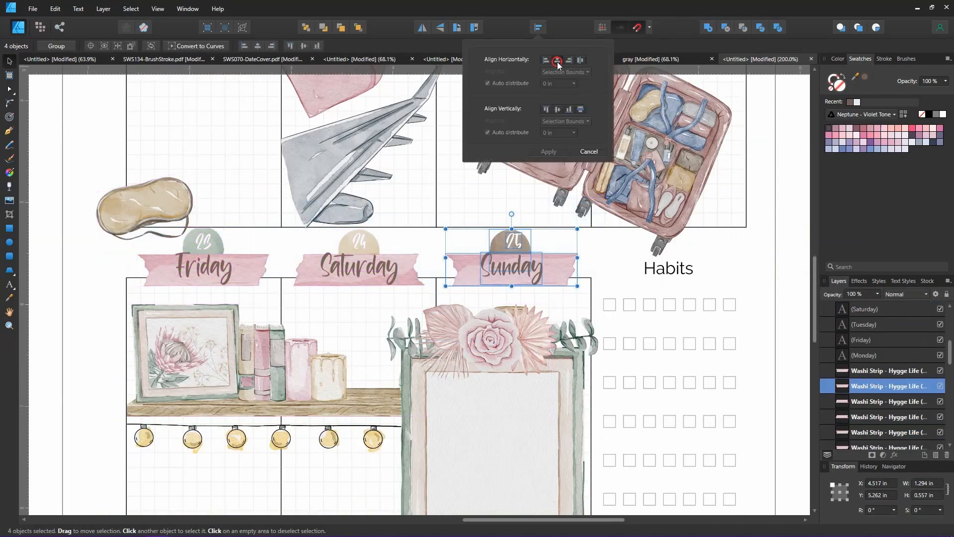
click(557, 60)
click(599, 249)
Step: Align the date numbers 23, 24 and 25 vertically by their middles
click(203, 241)
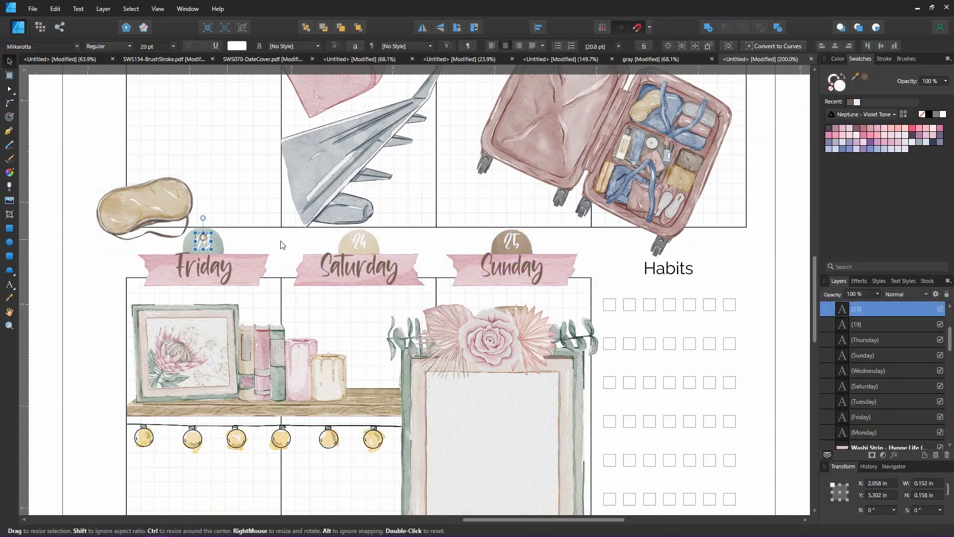
shift+click(344, 240)
shift+click(511, 237)
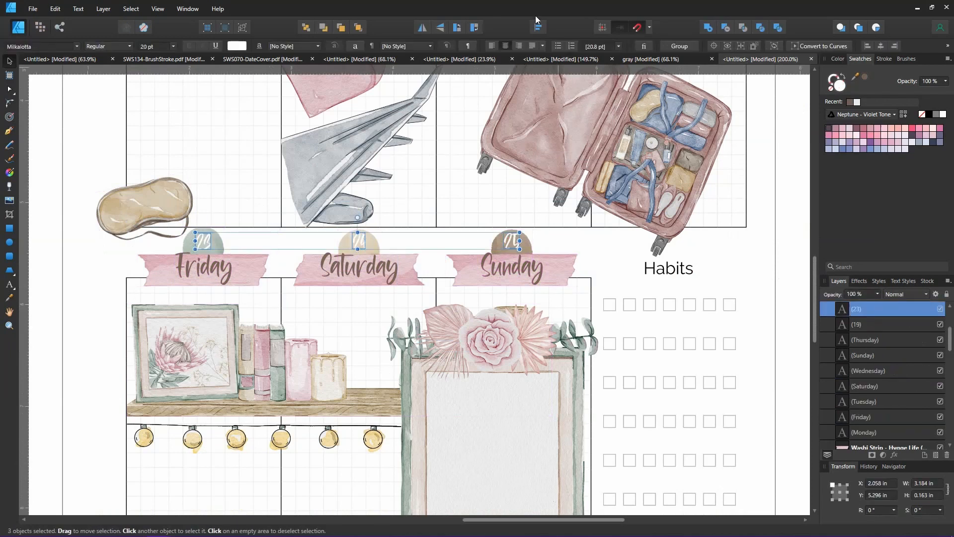
click(538, 28)
click(558, 109)
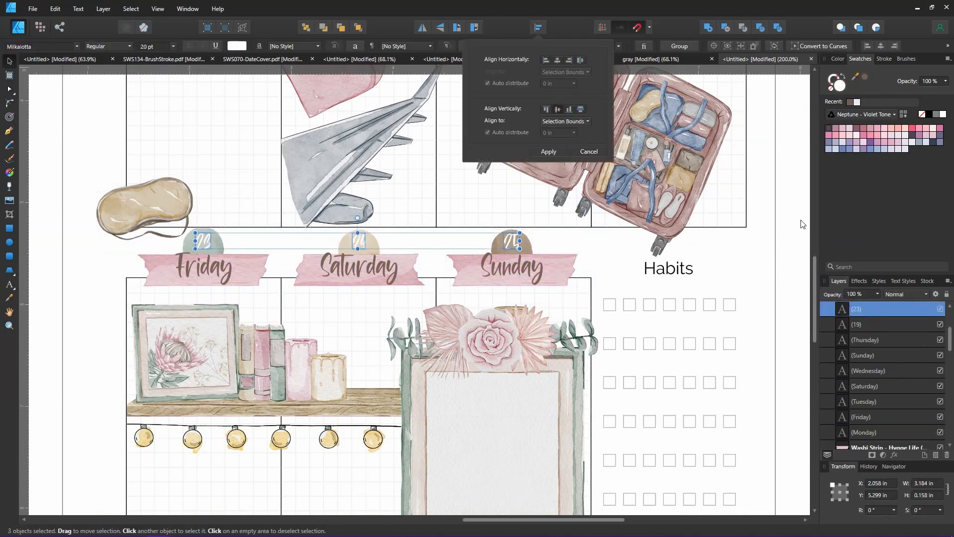
Step: Nudge the date numbers 23, 24 and 25 down slightly within their circles
key(Down)
key(Down)
key(Down)
key(Down)
key(Down)
key(Down)
key(Down)
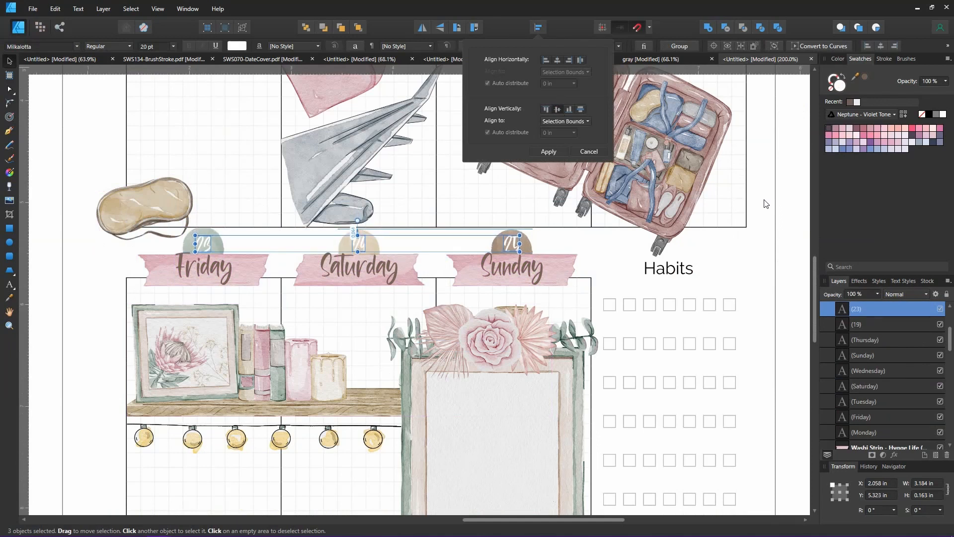
click(795, 206)
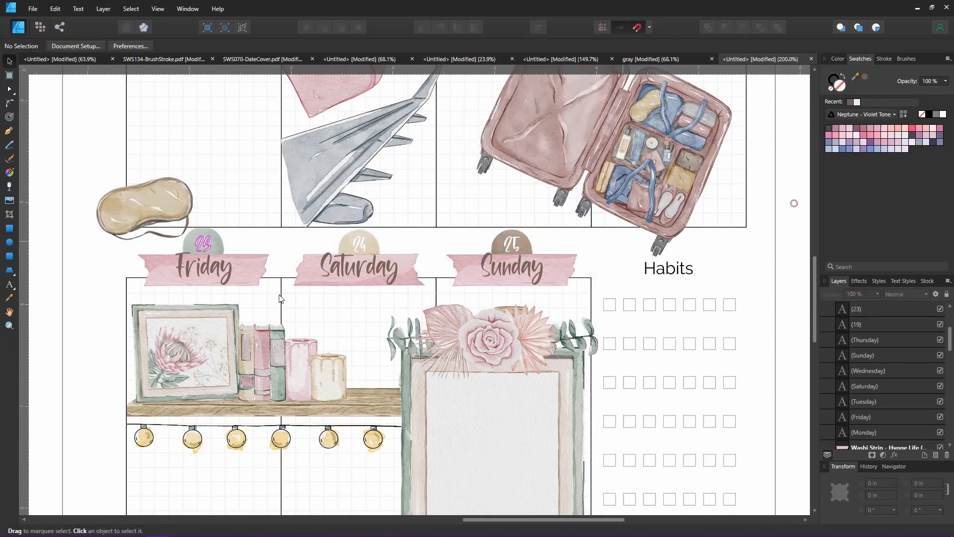
Step: Align the Friday, Saturday and Sunday labels vertically by their middles and nudge them down slightly
click(204, 271)
shift+click(380, 270)
shift+click(518, 268)
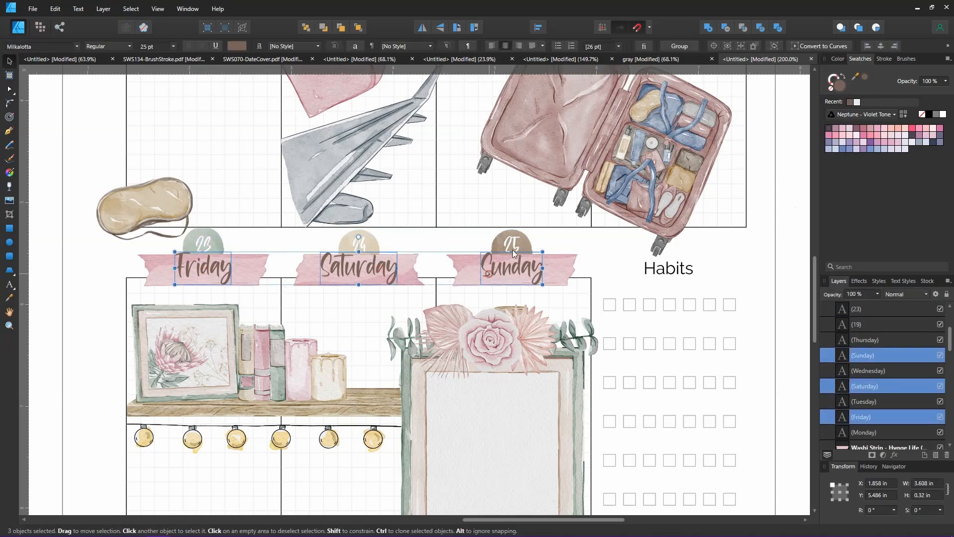
click(538, 28)
click(558, 108)
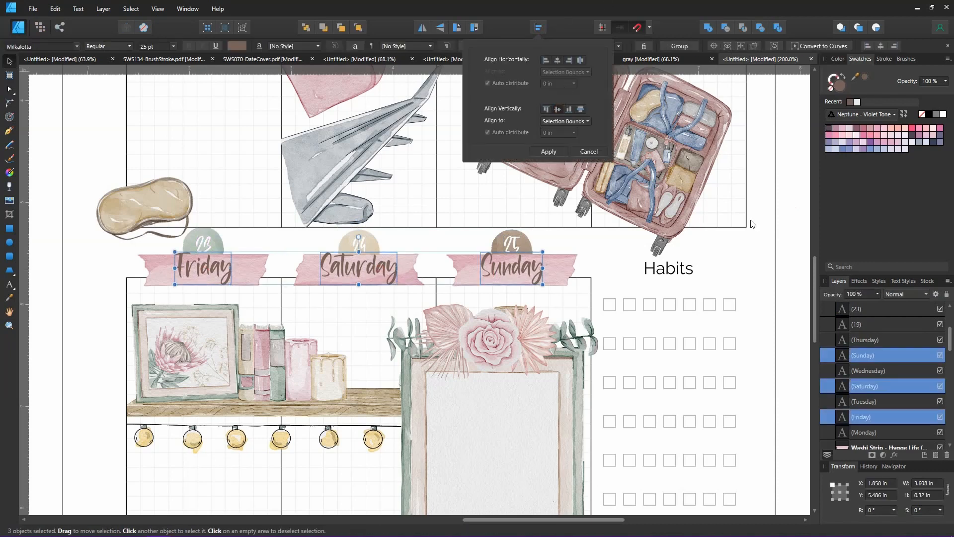
key(Down)
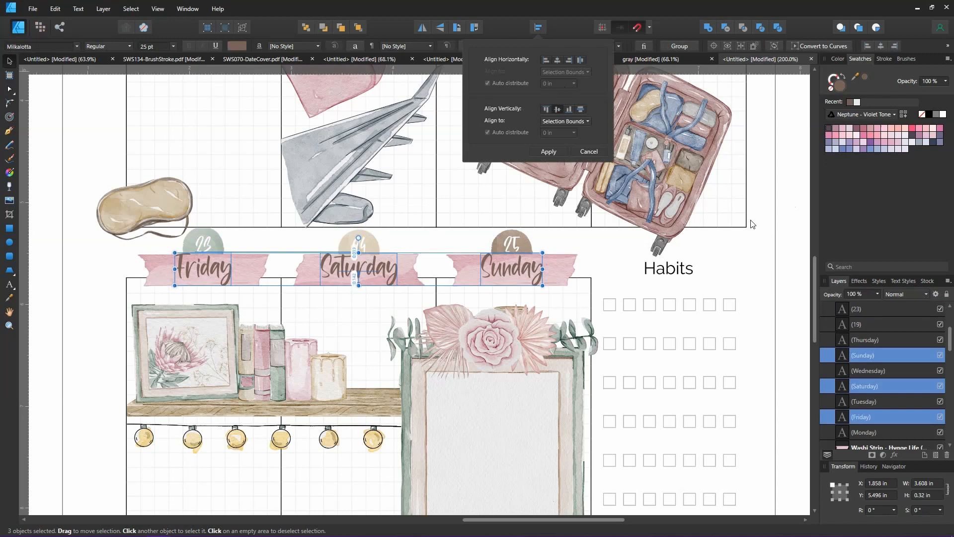
Step: Nudge the Friday, Saturday and Sunday labels slightly further down on their washi strips
key(Down)
key(Down)
key(Down)
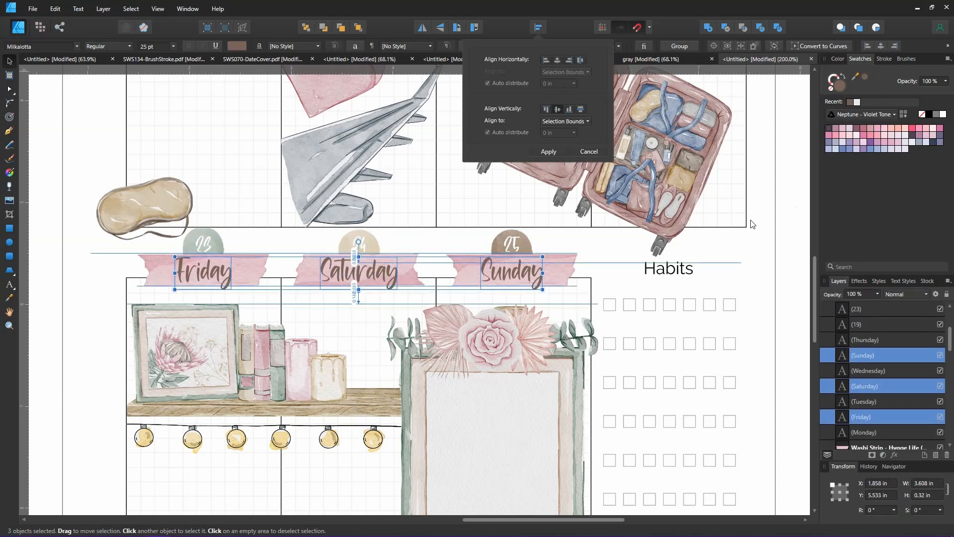
key(Up)
click(796, 224)
click(796, 224)
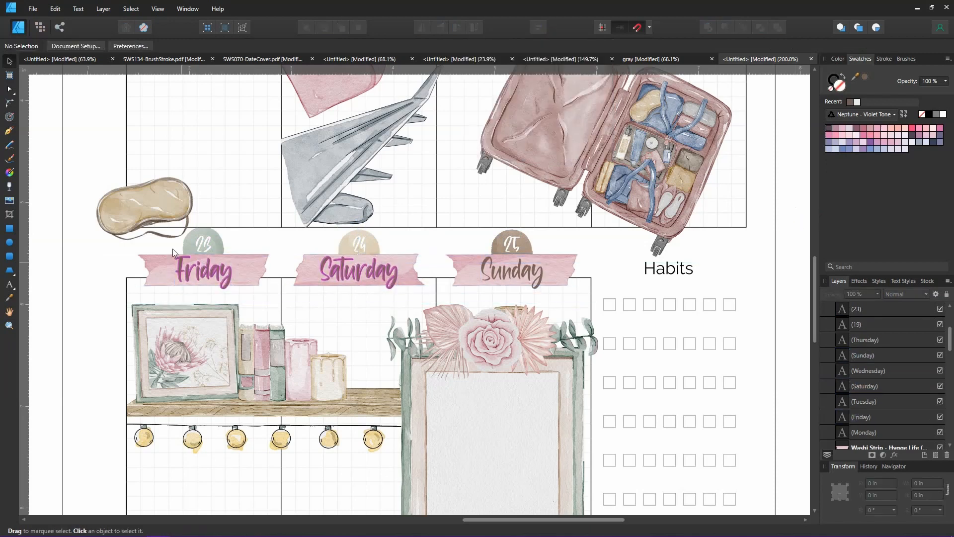
Step: Duplicate the Paper Receipt image from Artboard1, move the copy over the Habits column, reset its rotation and place it behind the other content
double_click(10, 312)
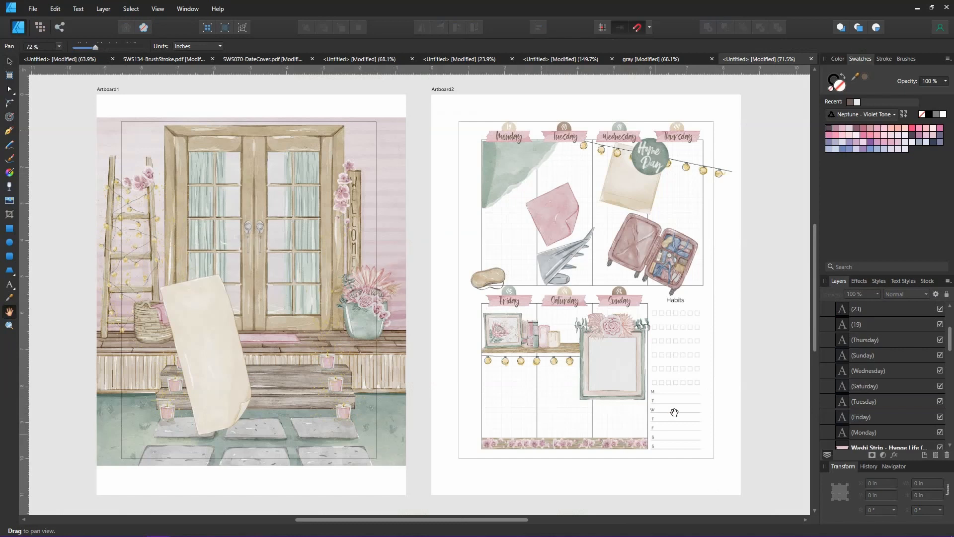
drag(508, 521, 564, 522)
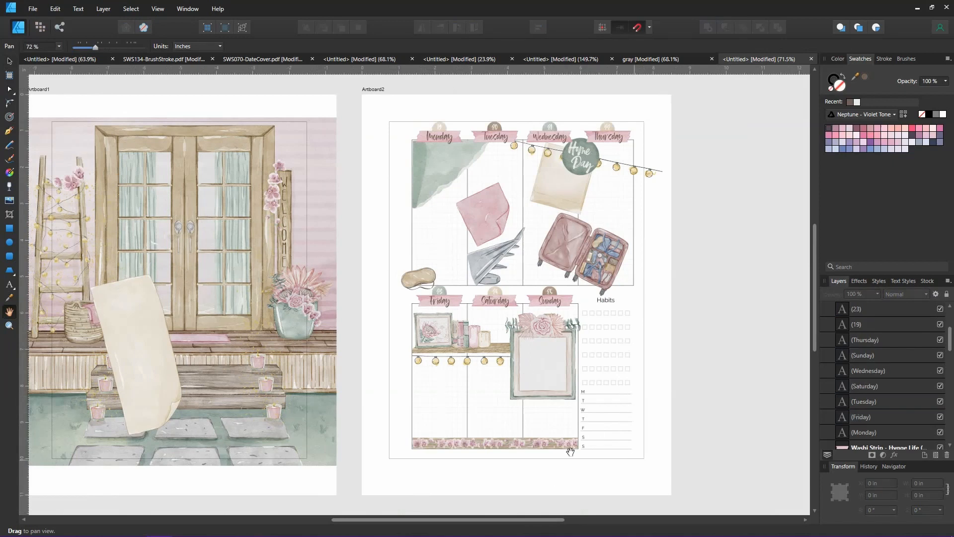
click(10, 62)
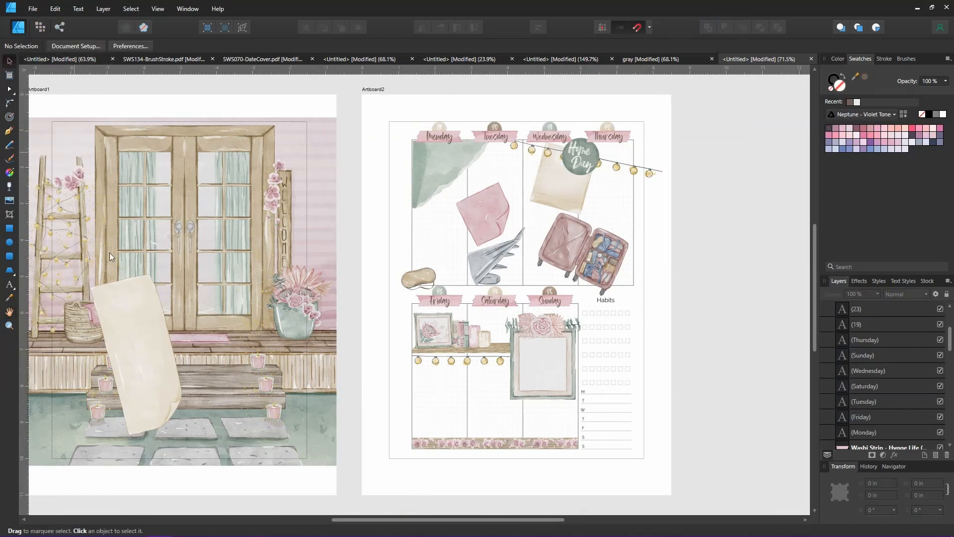
click(118, 330)
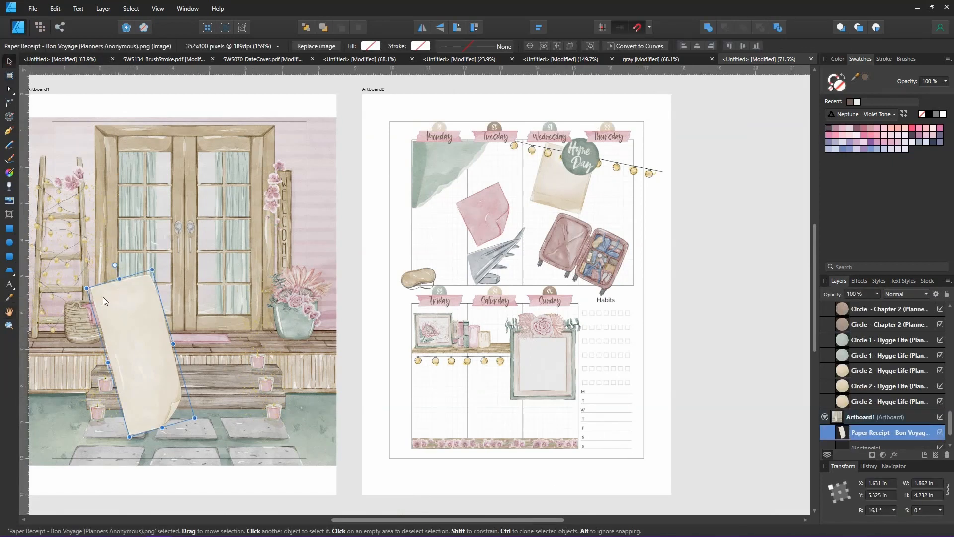
key(ctrl+j)
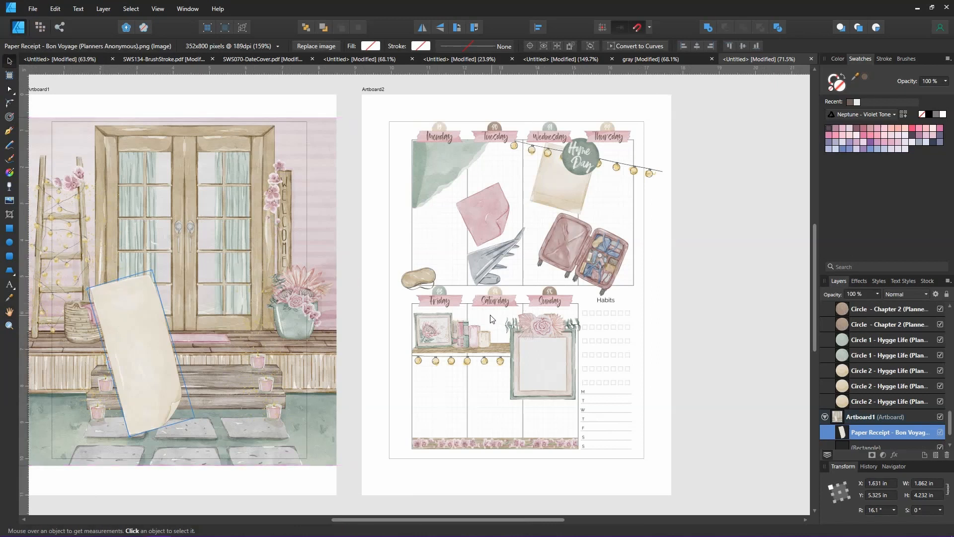
drag(144, 324, 608, 353)
double_click(580, 255)
key(ctrl+shift+bracketleft)
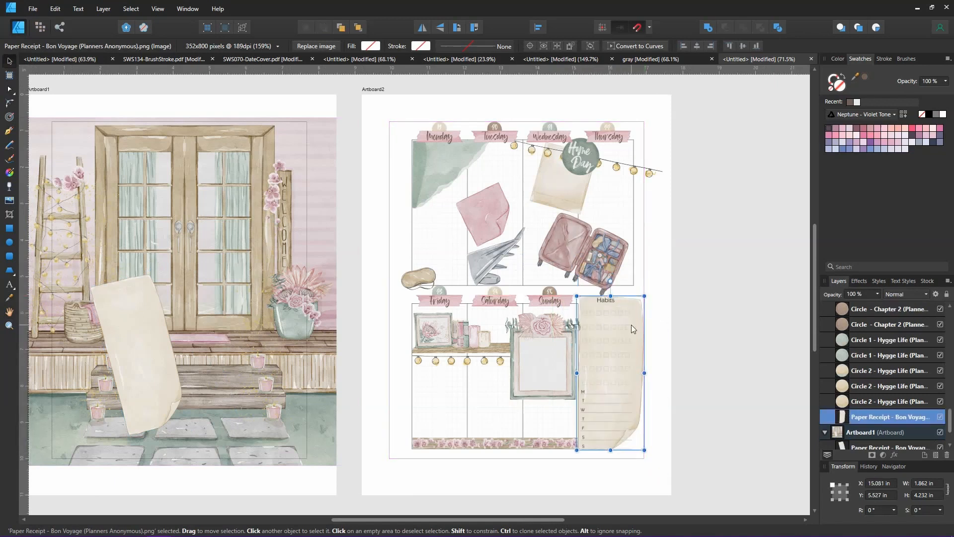
Step: Enlarge the Paper Receipt copy to about 1.9 × 4.3 in and reposition it behind the Habits section
mouse_move(632, 332)
mouse_down()
mouse_move(657, 342)
mouse_move(635, 340)
mouse_up()
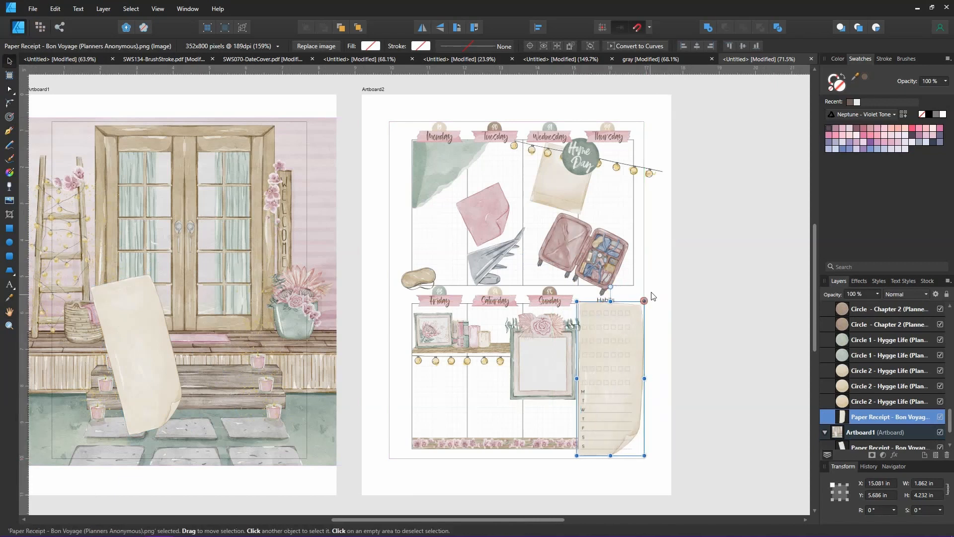
drag(644, 301, 653, 292)
drag(621, 320, 621, 324)
drag(650, 458, 643, 454)
click(690, 436)
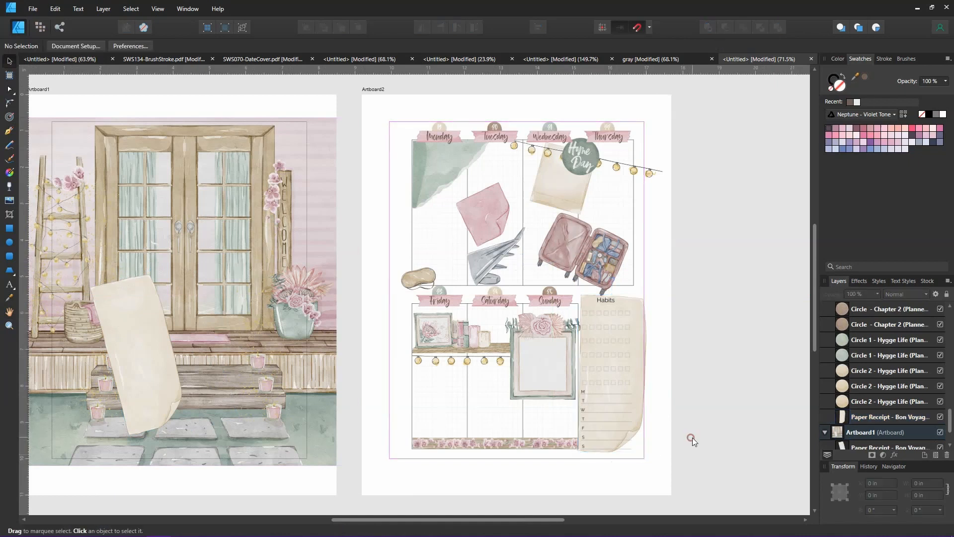
Step: Enlarge the Habits column's Paper Receipt further to about 1.97 × 4.48 in and adjust its tilt slightly
click(639, 327)
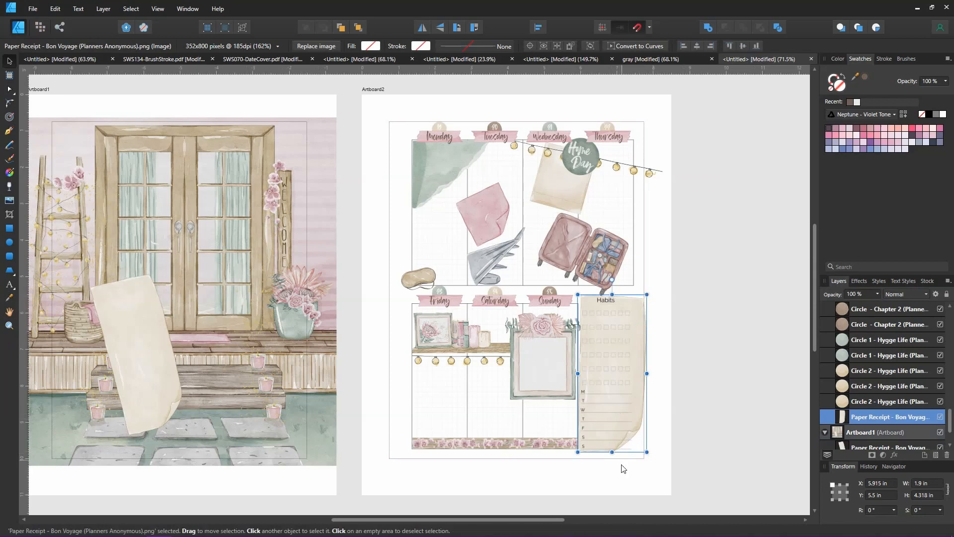
drag(646, 452, 643, 446)
drag(628, 303, 626, 299)
drag(643, 442, 647, 453)
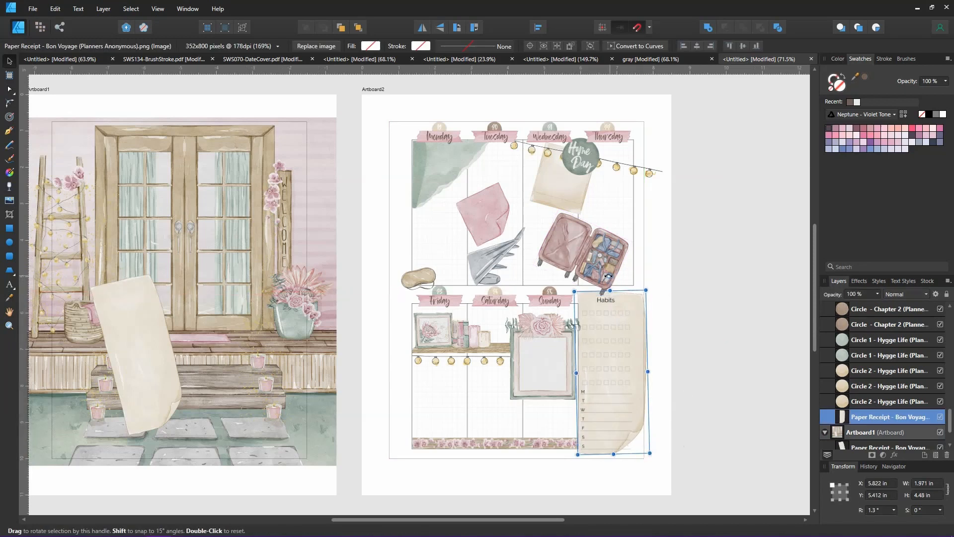
drag(612, 275, 608, 276)
click(683, 324)
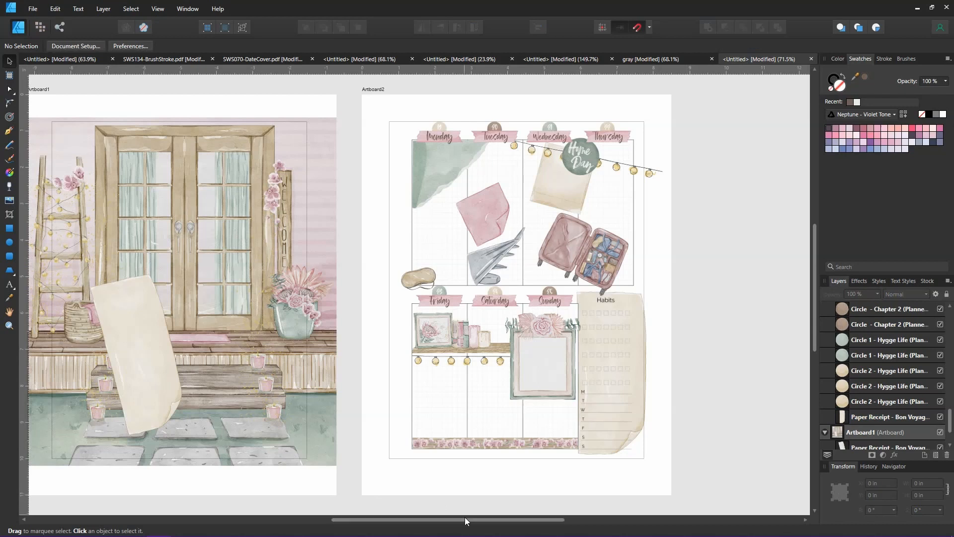
Step: Rotate the airplane wing to about -13.5° and fit it into the bottom corner of the Tuesday column
drag(464, 516, 436, 519)
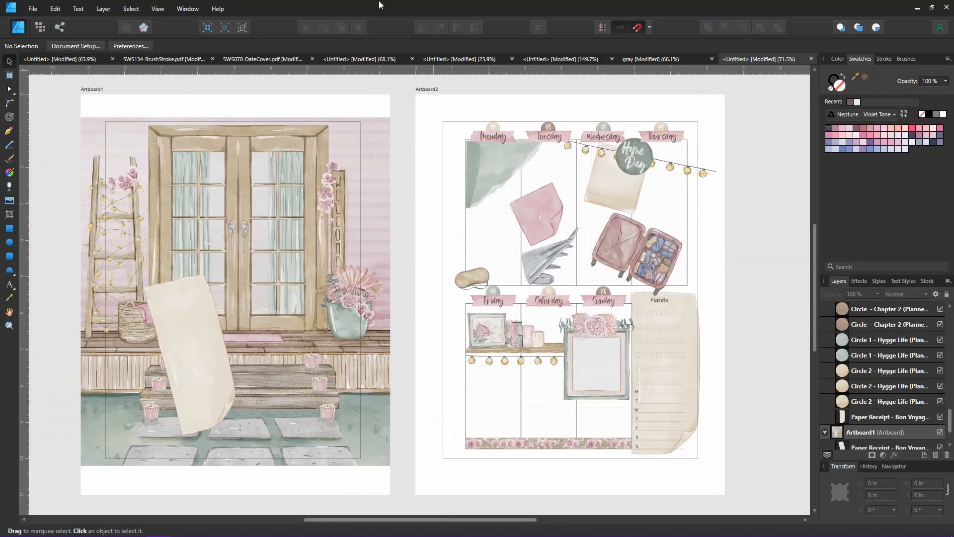
click(472, 273)
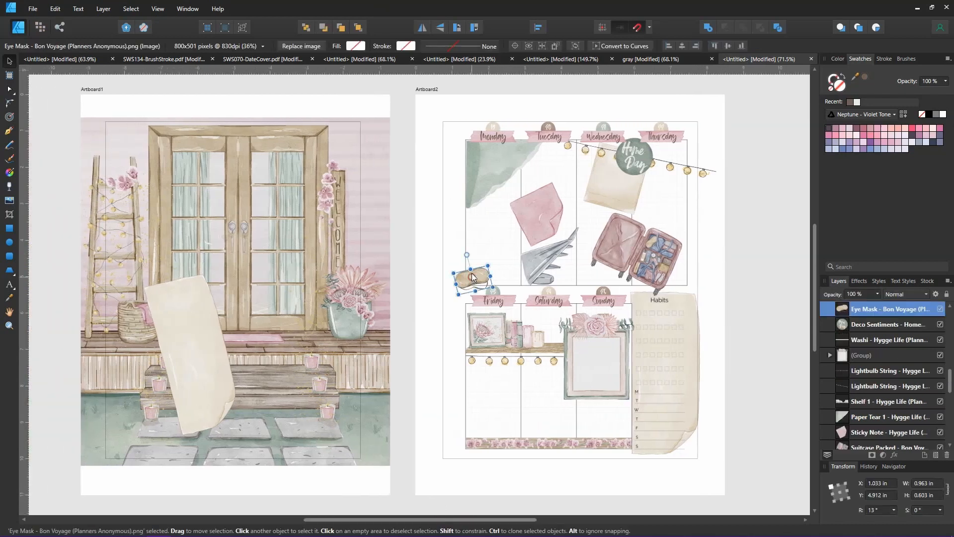
click(541, 254)
drag(550, 212, 560, 213)
drag(544, 260, 542, 259)
drag(532, 257, 533, 257)
drag(557, 212, 535, 262)
click(735, 255)
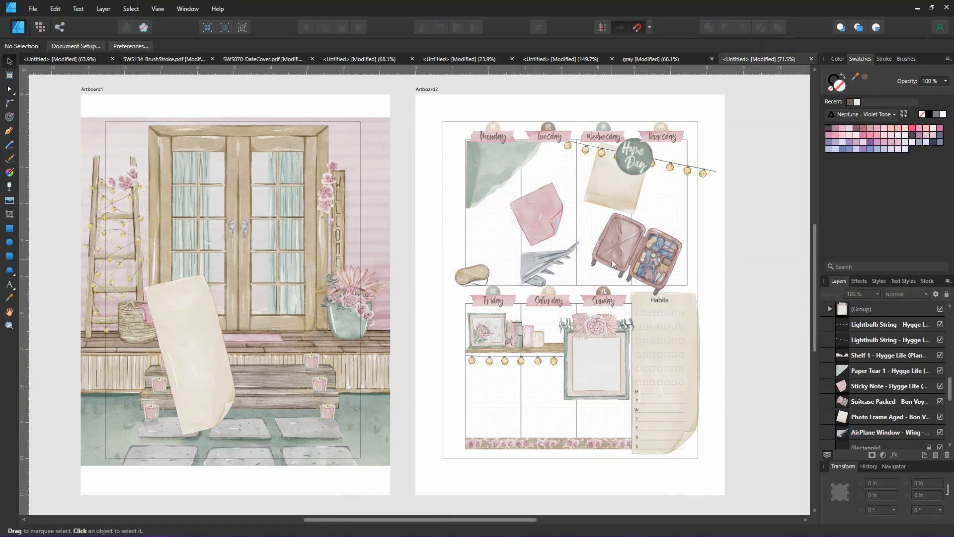
click(542, 258)
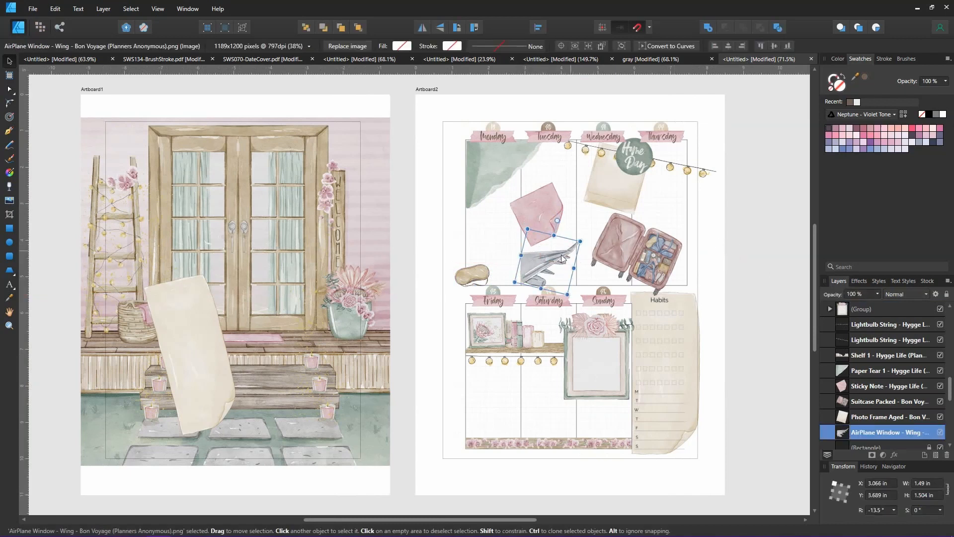
key(Right)
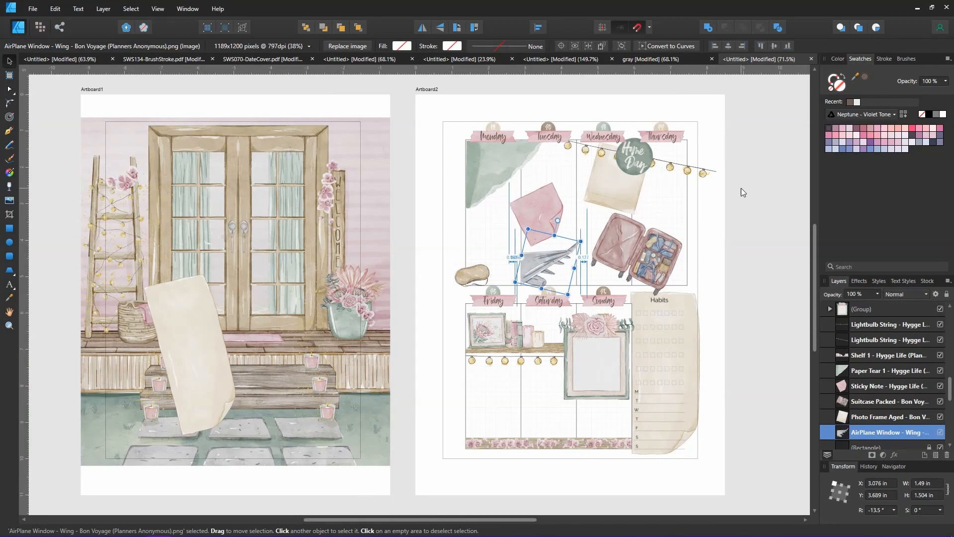
click(724, 176)
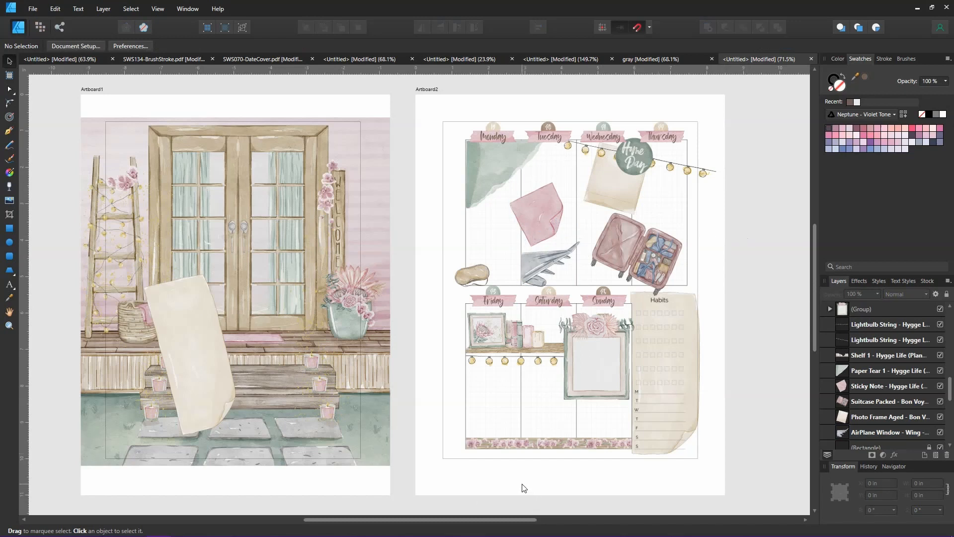
Step: Switch to File Explorer and place the "There's no place like home" quote from the Hygge Life Quotes folder onto Artboard1
key(alt+Tab)
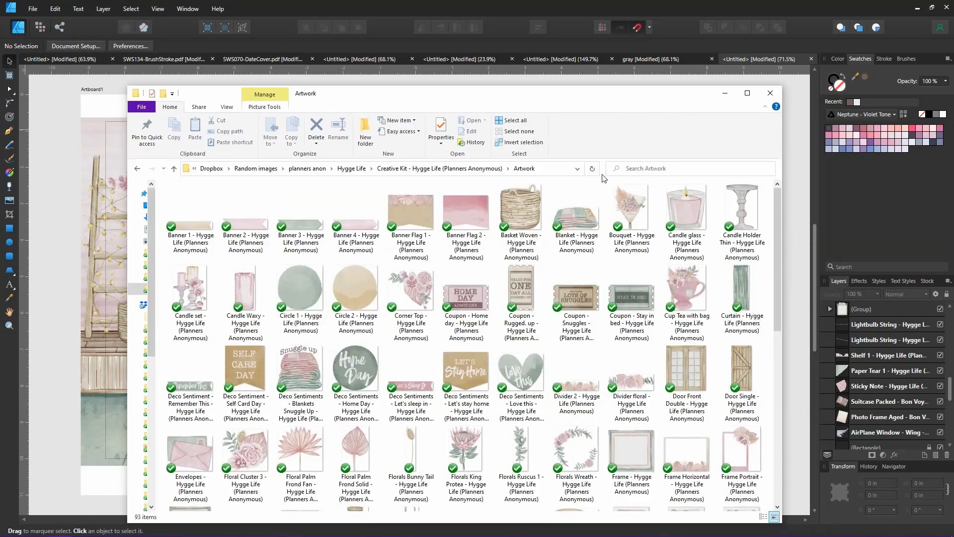
drag(574, 97, 577, 60)
scroll(580, 149, down, 5)
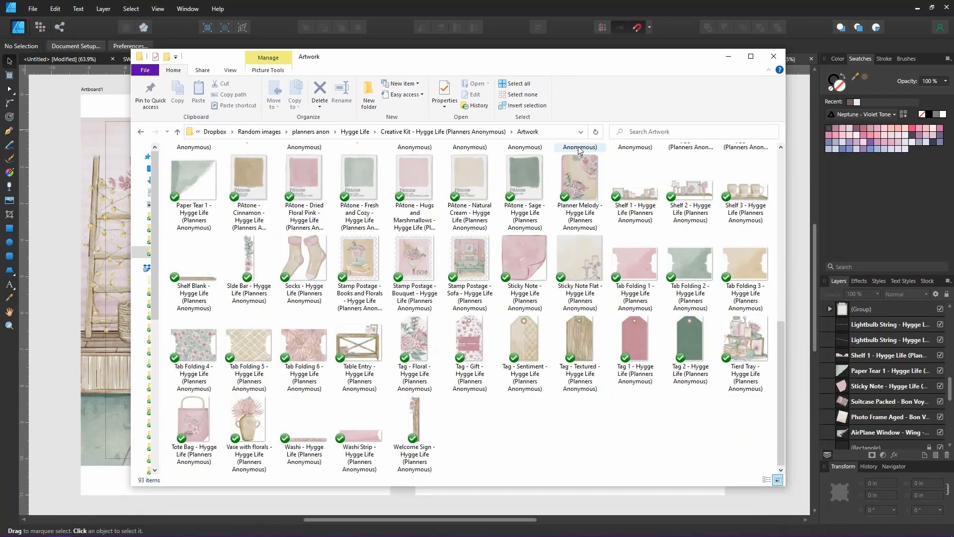
scroll(579, 149, up, 5)
click(434, 131)
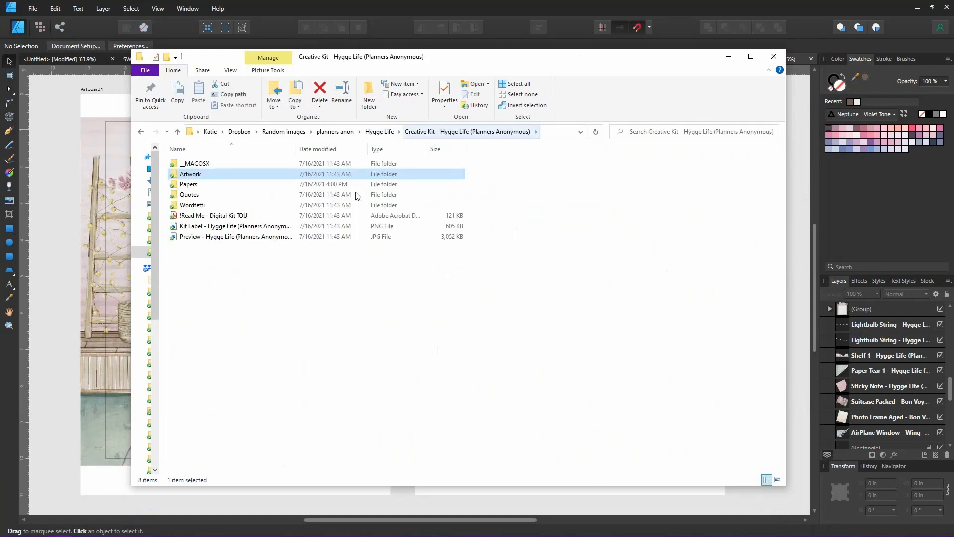
double_click(189, 196)
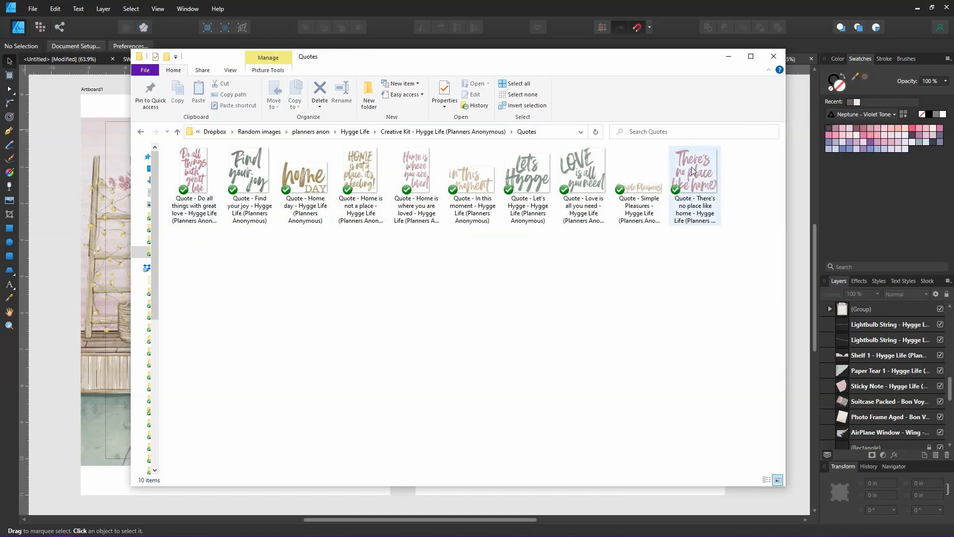
drag(691, 166, 119, 206)
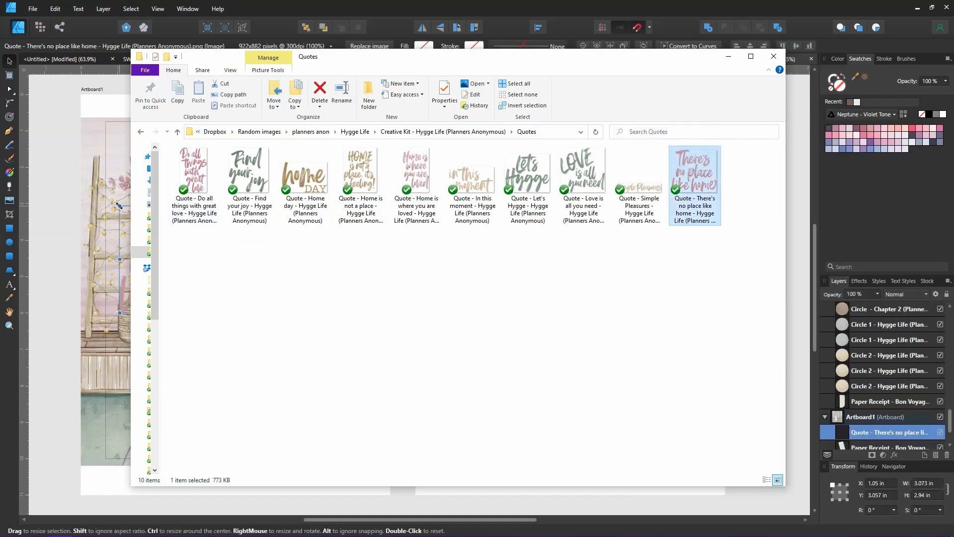
Step: Add the "home sweet home" strip from the kit's Wordfetti folder and place it below the floral frame in the Sunday column
click(442, 131)
double_click(188, 206)
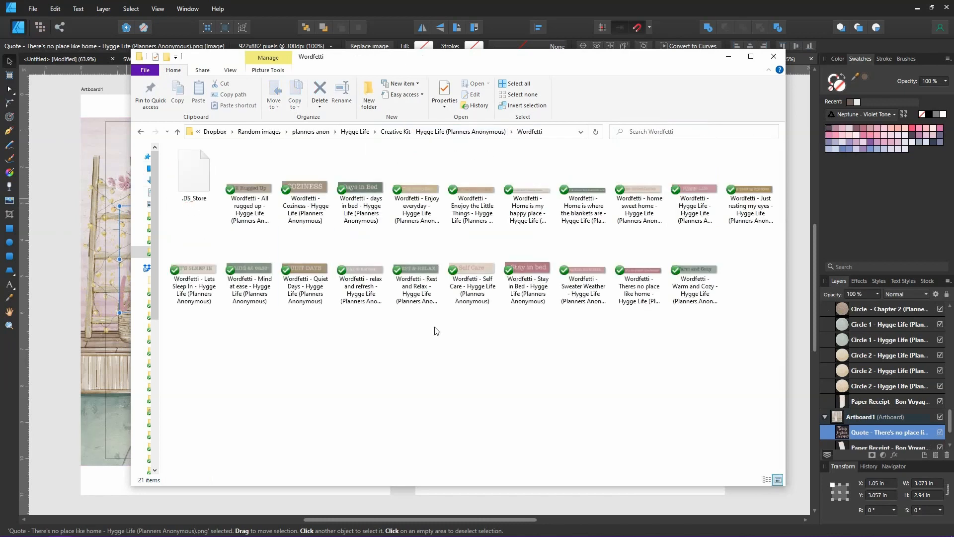
drag(639, 191, 616, 382)
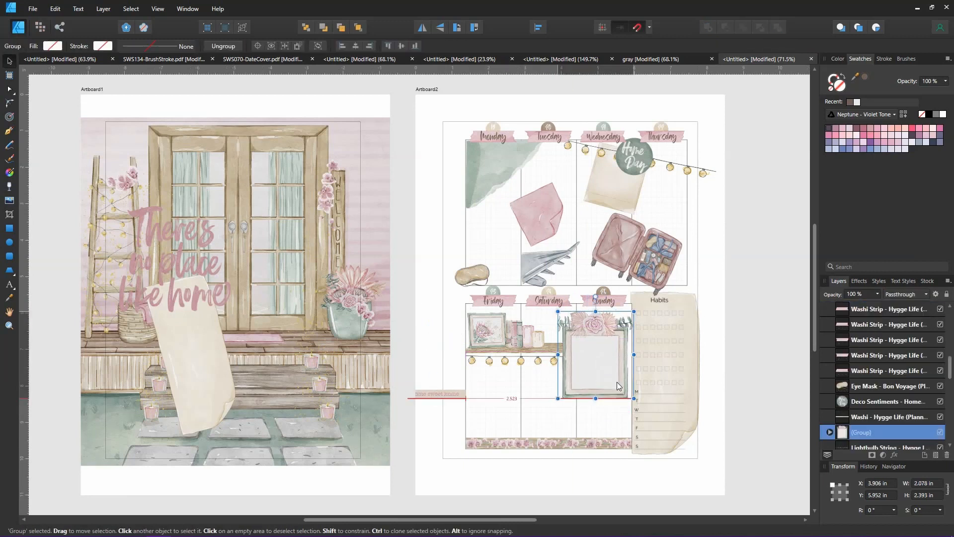
click(463, 431)
Step: Move the "There's no place like home" quote to Artboard2, shrink it to about 1.41 × 1.35 in and set it over Monday's torn paper
drag(207, 294, 518, 239)
drag(543, 150, 482, 210)
drag(458, 242, 505, 157)
click(751, 251)
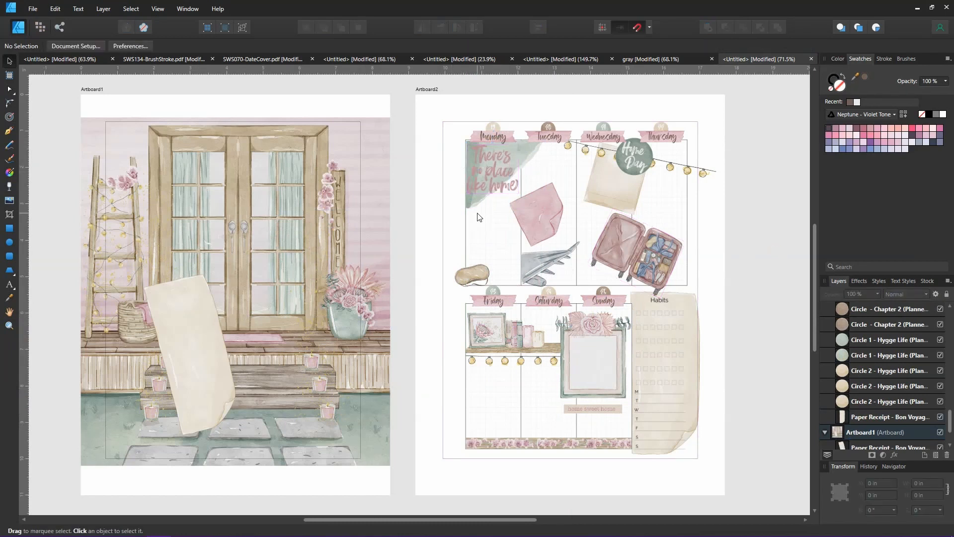
mouse_move(498, 181)
mouse_down()
mouse_move(520, 180)
mouse_move(511, 179)
mouse_up()
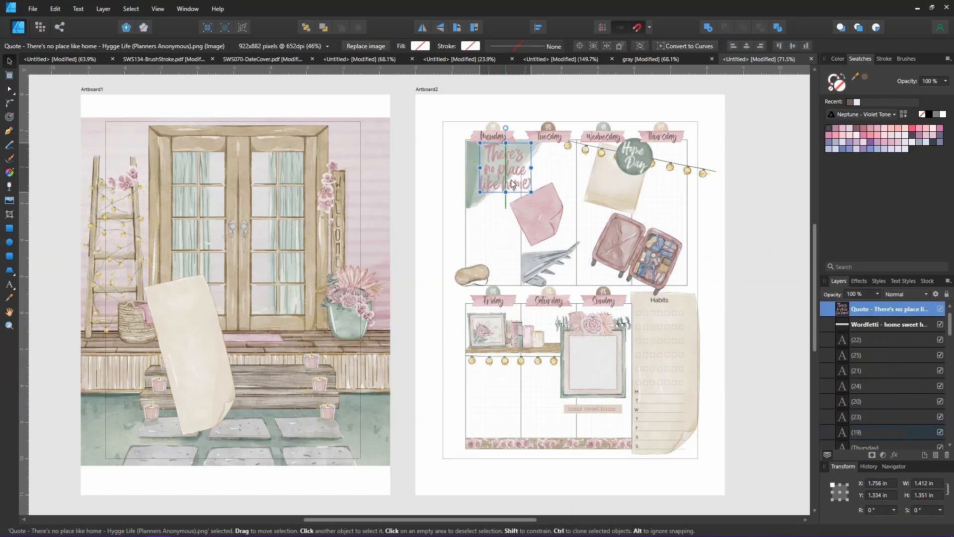
click(728, 219)
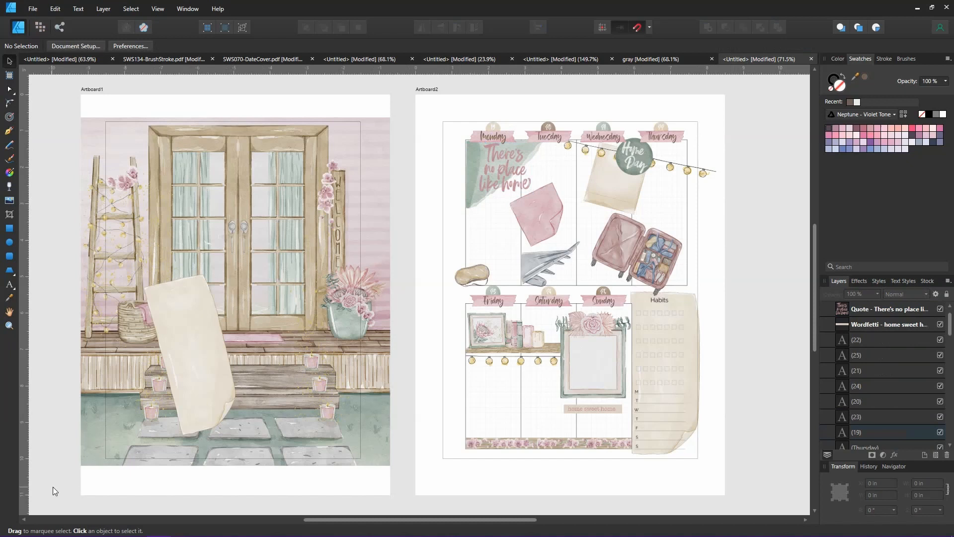
Step: Switch to File Explorer and look through the Chapter 3 kit's Art and Sentiments folders for artwork suited to the spread
mouse_move(60, 527)
drag(0, 38, 536, 58)
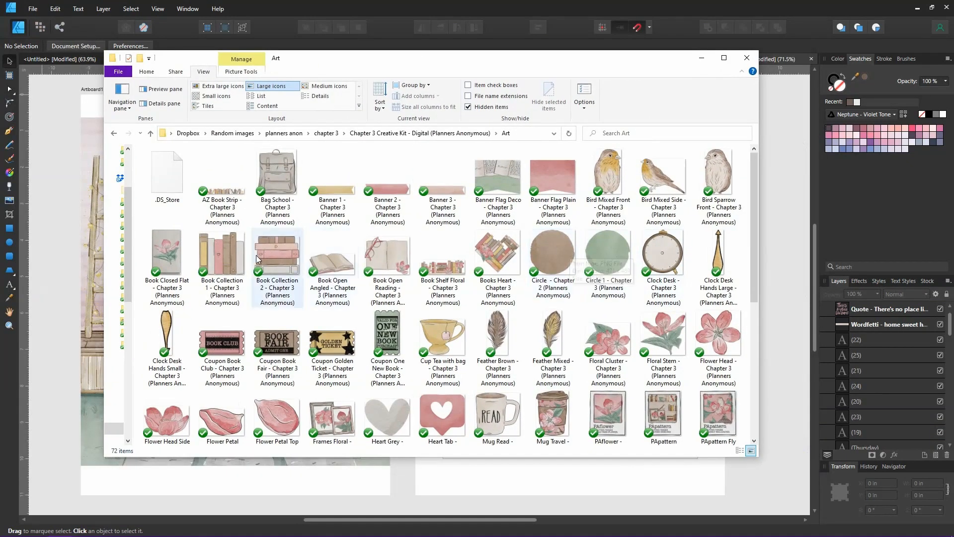
scroll(258, 256, down, 2)
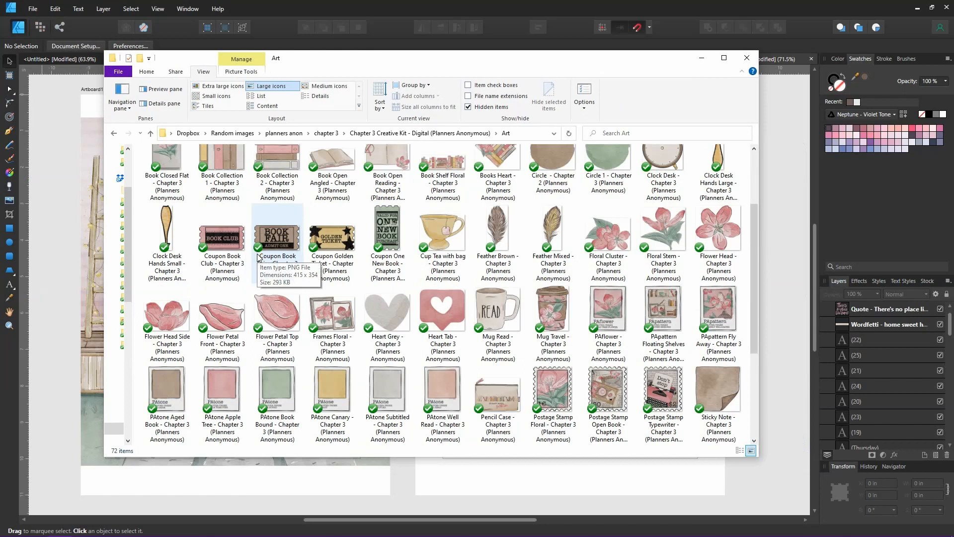
scroll(259, 255, up, 2)
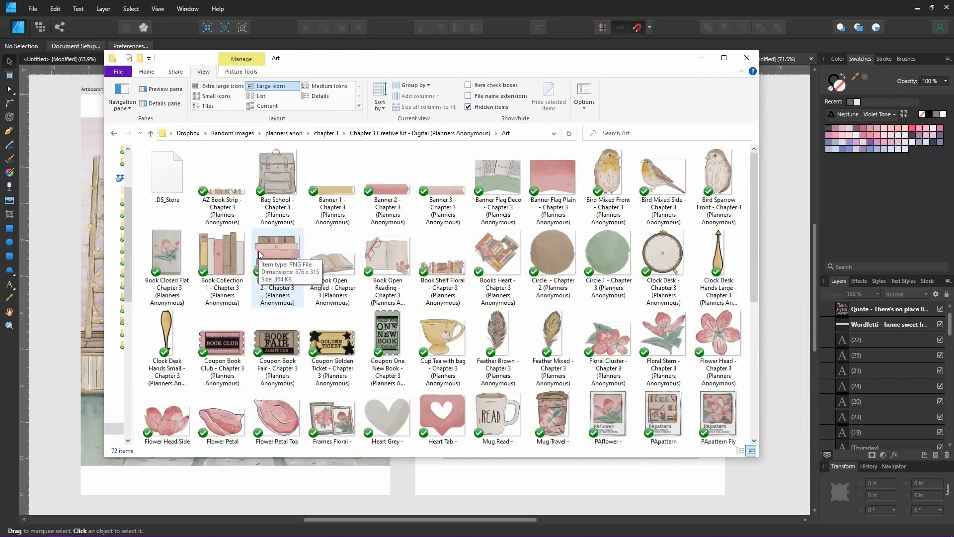
scroll(259, 254, down, 2)
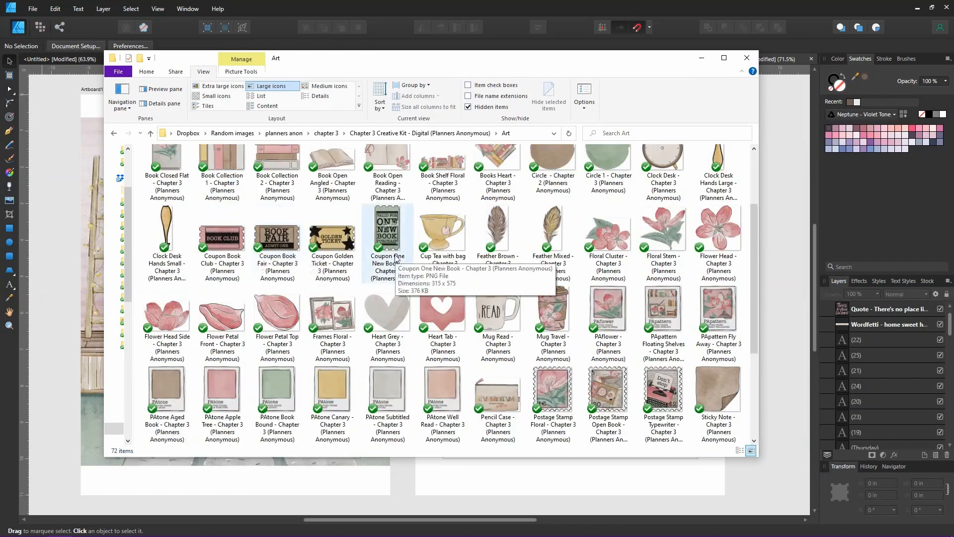
scroll(651, 389, down, 3)
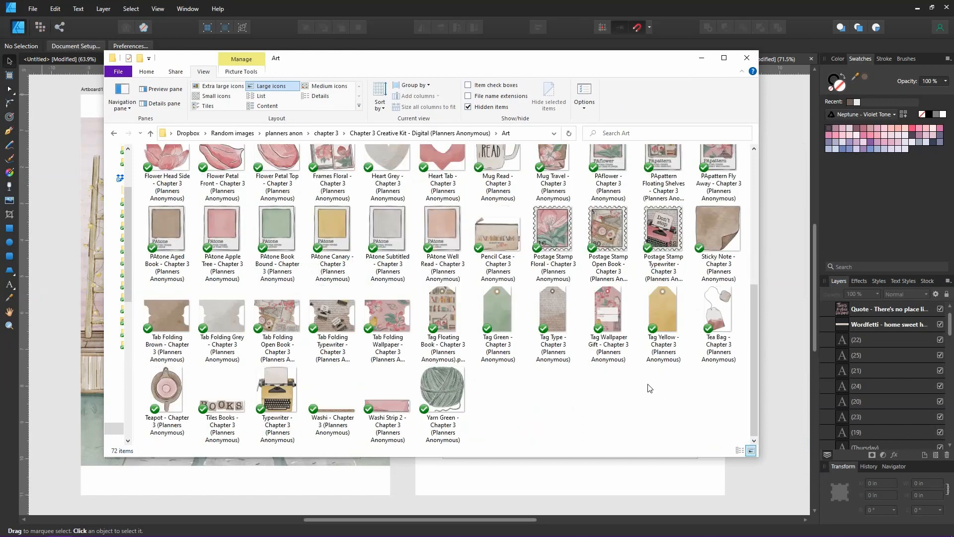
scroll(646, 386, up, 2)
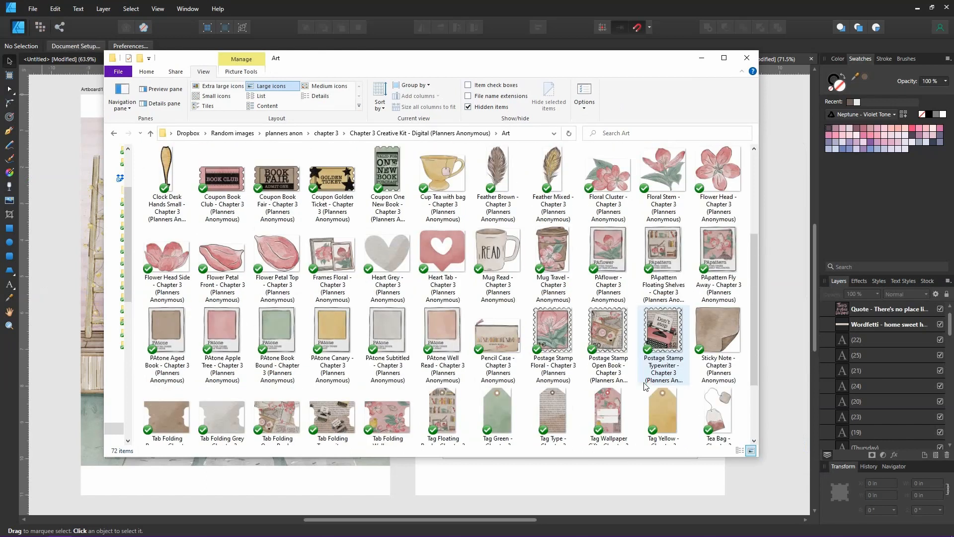
click(364, 132)
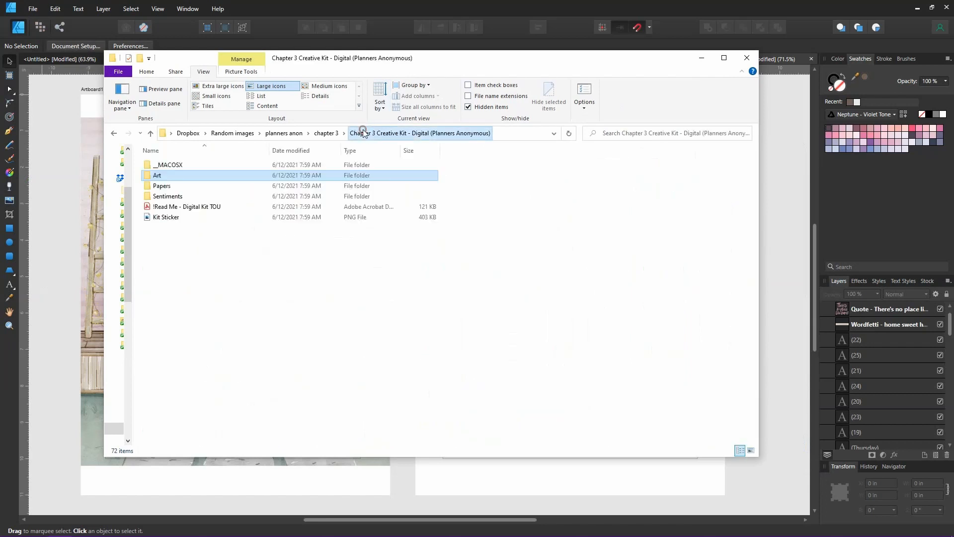
click(181, 196)
double_click(181, 196)
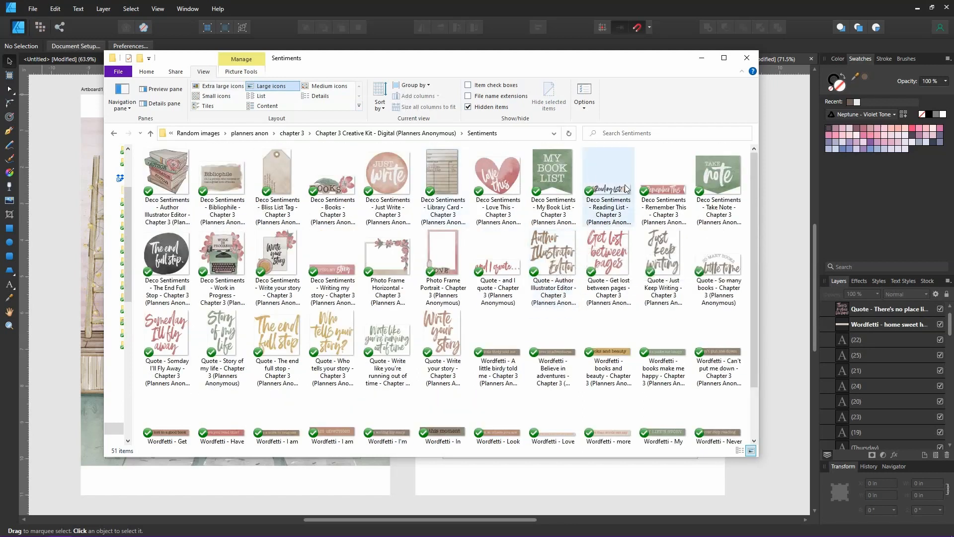
Step: Place the Tiles Books artwork from the Chapter 3 Art folder at the foot of the Sunday column on Artboard2
click(426, 133)
double_click(192, 177)
scroll(473, 229, down, 6)
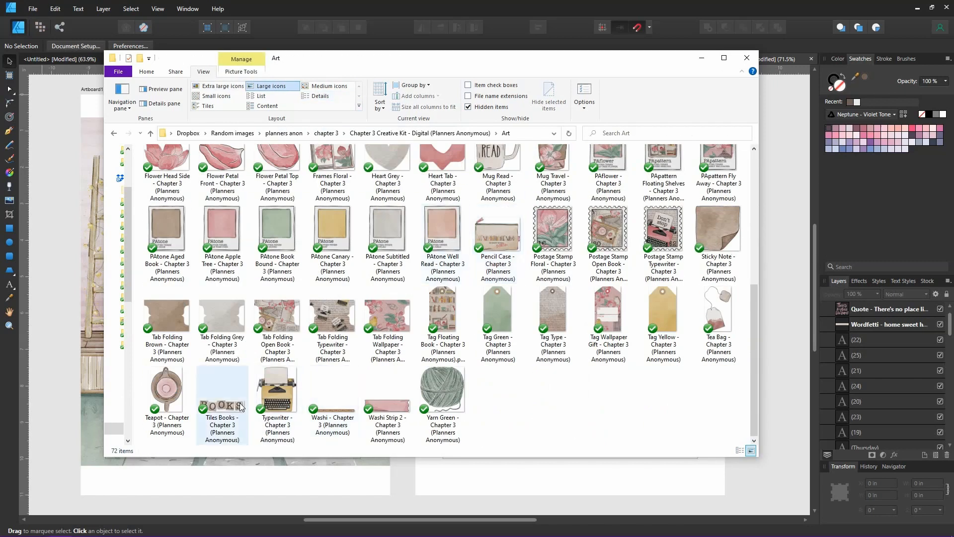
drag(223, 412, 568, 432)
click(701, 58)
Step: Move the "home sweet home" strip below the shelf's string lights and align the BOOKS tiles just above the floral washi under Sunday
drag(628, 421, 519, 374)
click(749, 428)
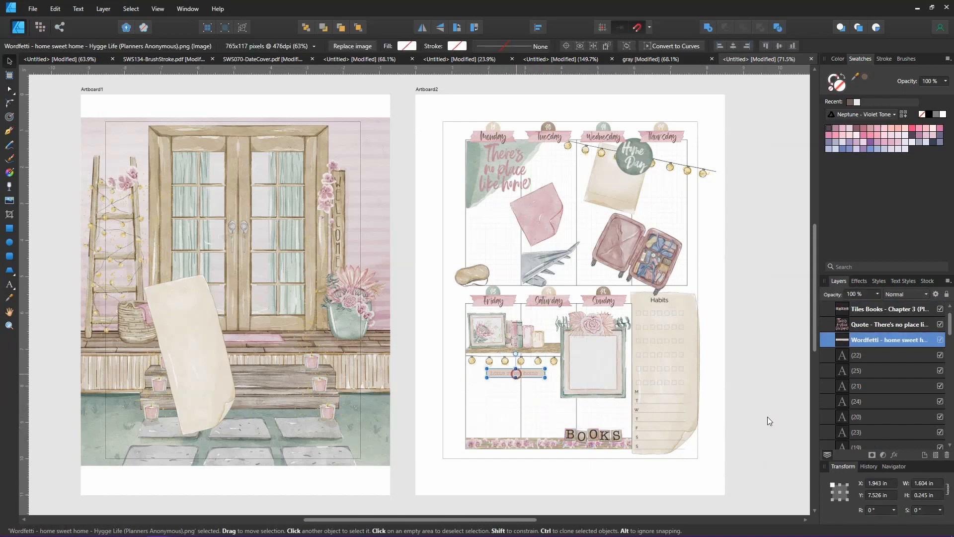
click(767, 417)
drag(603, 426, 602, 424)
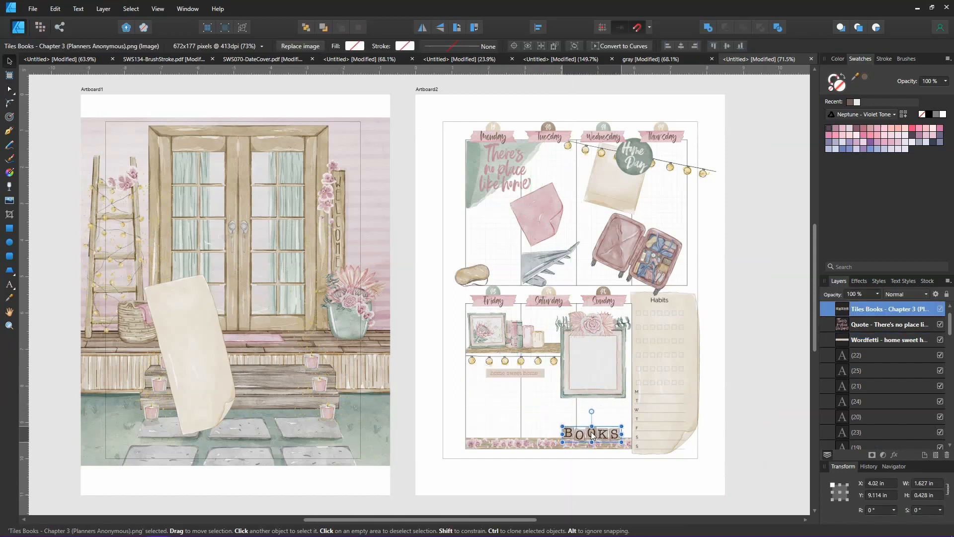
click(770, 431)
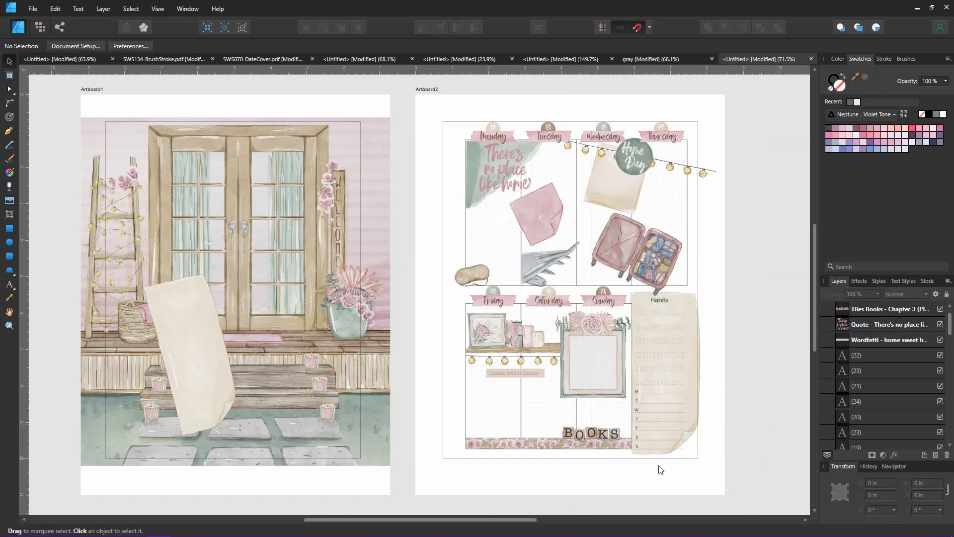
Step: Add the July title from the Deck the Halls Text - Months folder above the ladder on Artboard1, about 0.98 × 0.72 in
click(499, 443)
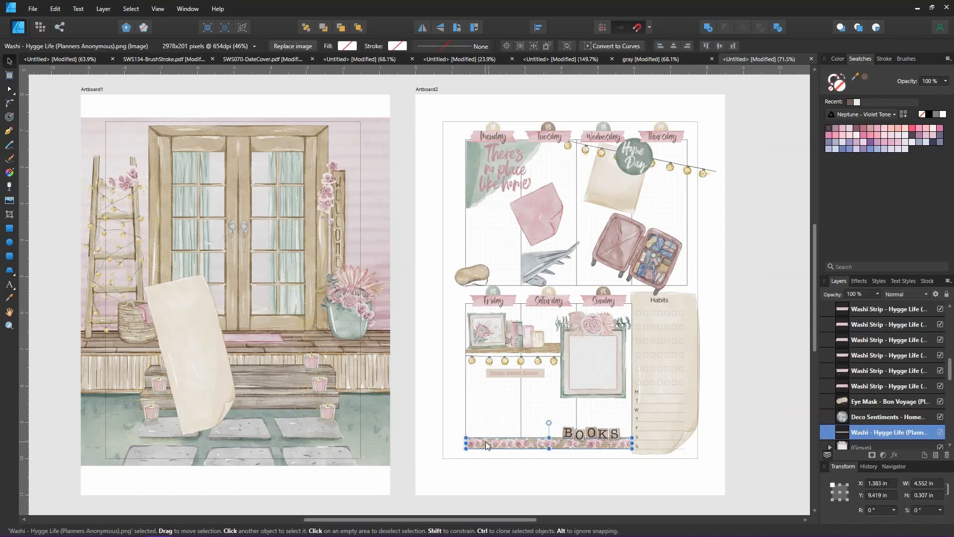
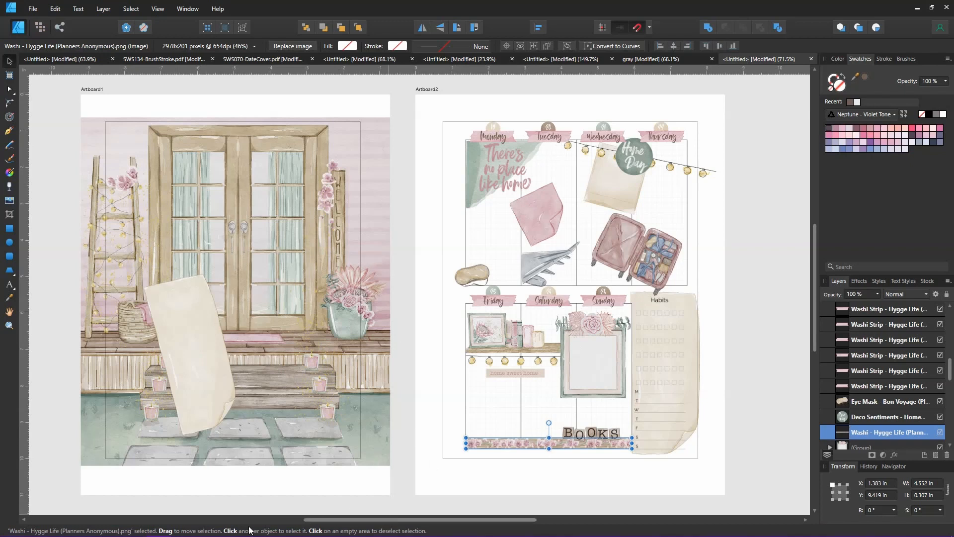
mouse_move(231, 526)
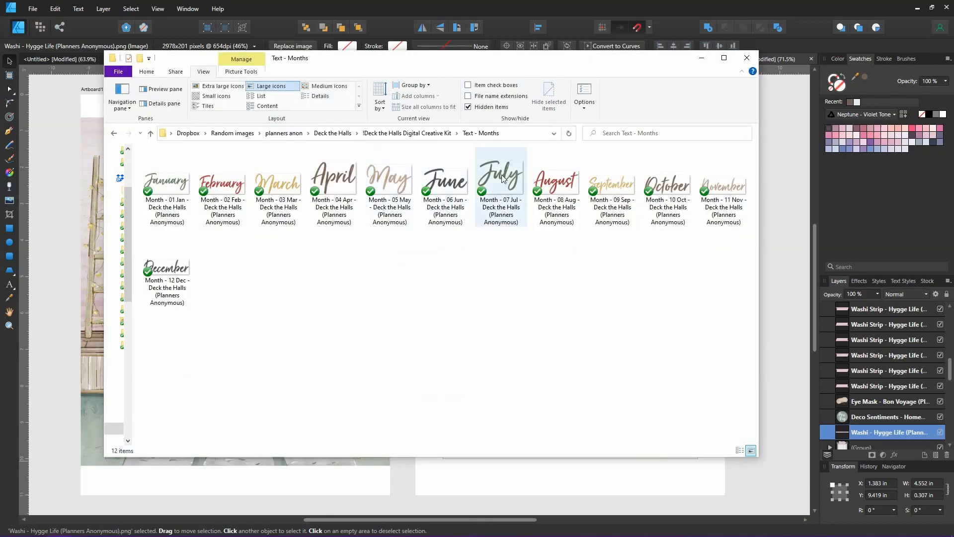
drag(432, 69, 645, 98)
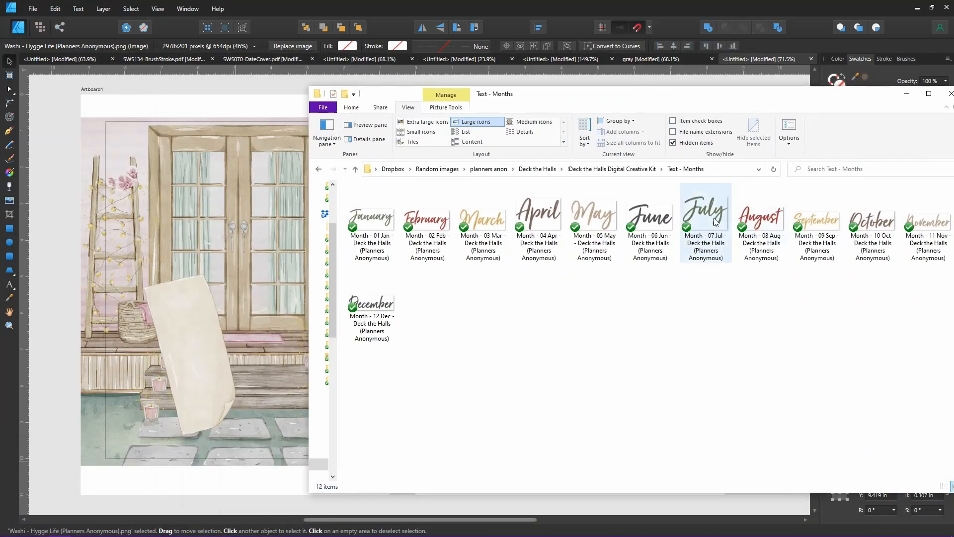
click(713, 221)
drag(713, 221, 128, 143)
click(70, 226)
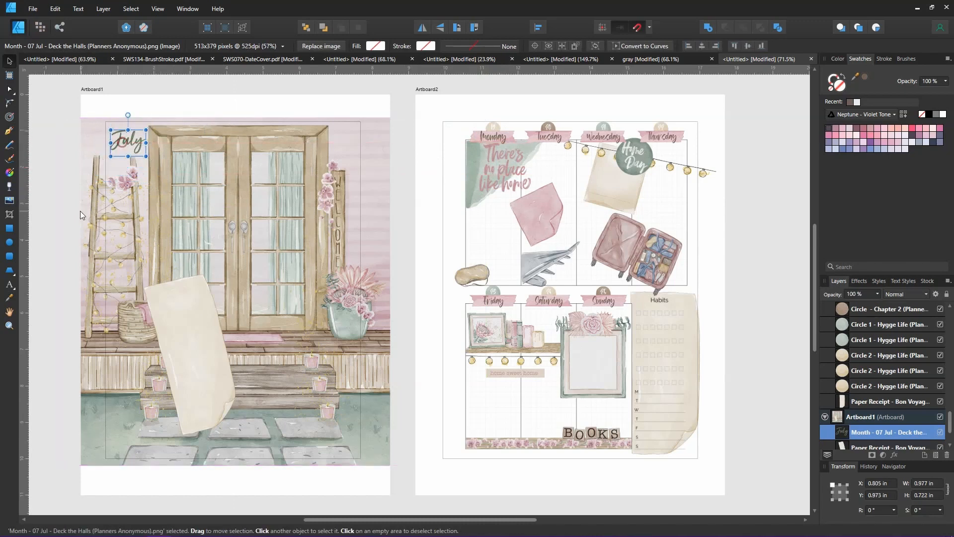
click(79, 210)
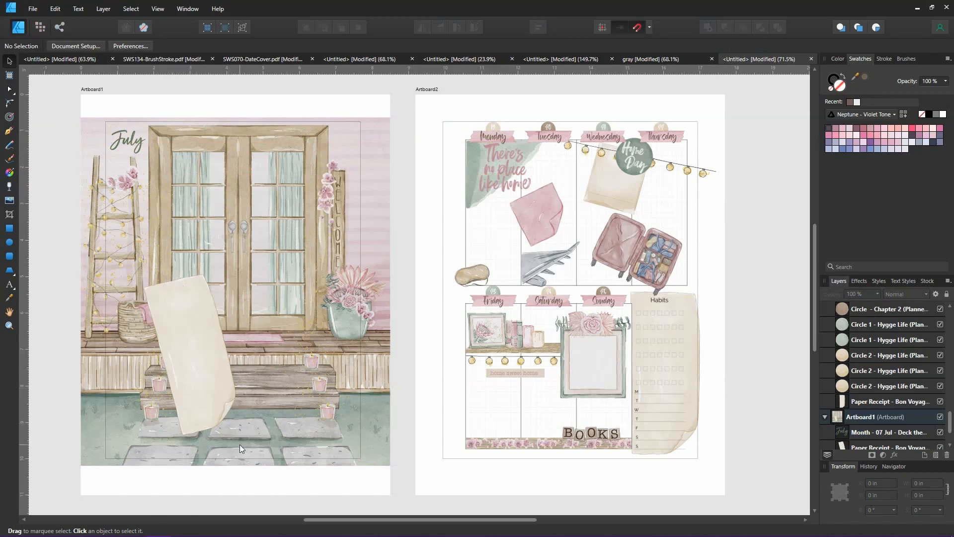
Step: Place the "This Week" sentiment from the Deck the Halls Sentiments & Quotes folder at the head of Artboard1's tilted paper receipt
key(alt+Tab)
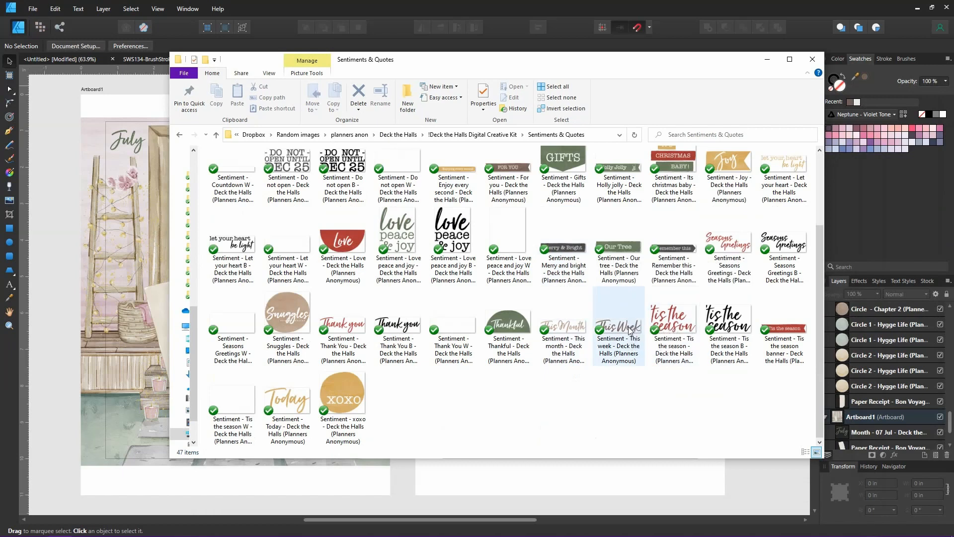
click(629, 327)
drag(629, 327, 180, 298)
click(60, 287)
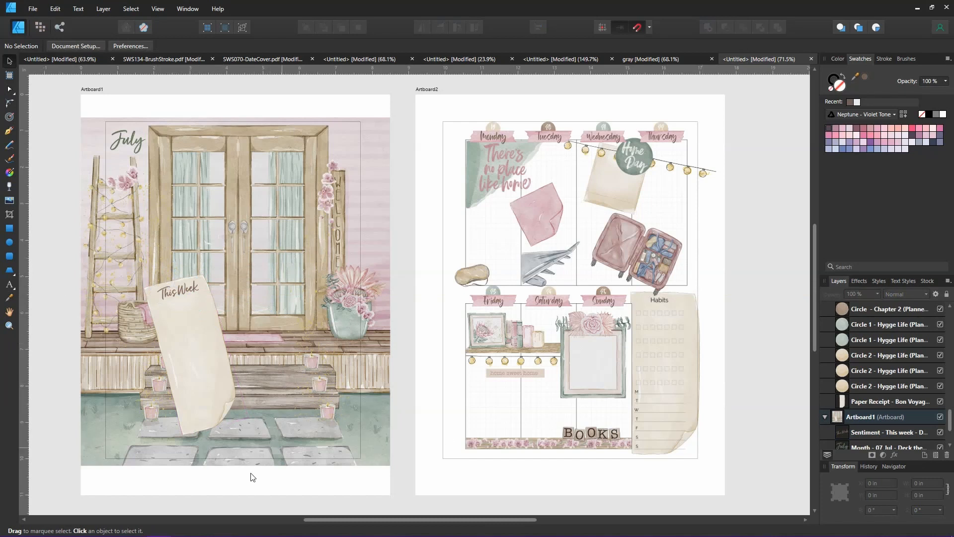
Step: Try the "Home is not a place" quote from the Hygge Life Quotes folder over the porch steps on Artboard1
mouse_move(59, 528)
drag(516, 52, 406, 67)
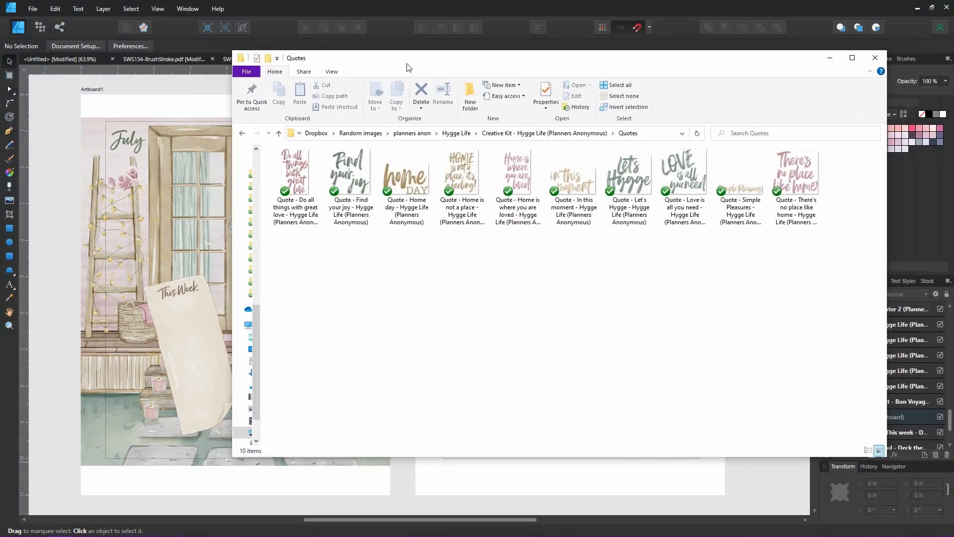
drag(407, 65, 512, 66)
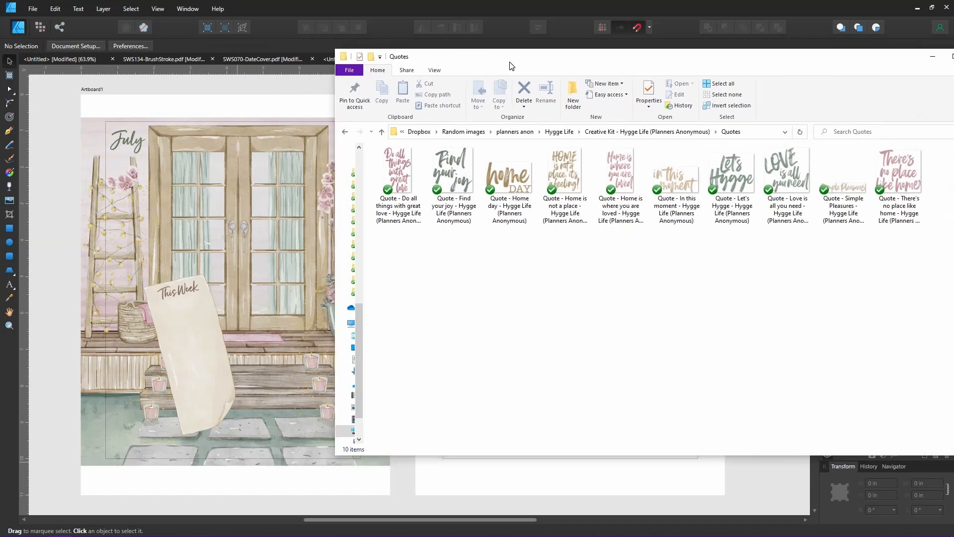
drag(512, 65, 624, 58)
drag(684, 169, 328, 302)
drag(290, 357, 308, 368)
drag(359, 326, 337, 335)
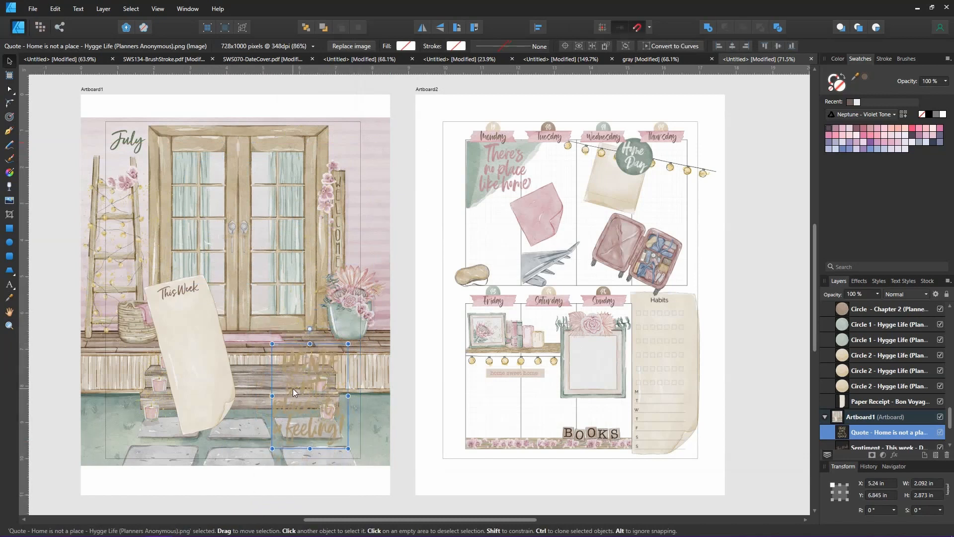
key(Delete)
click(55, 234)
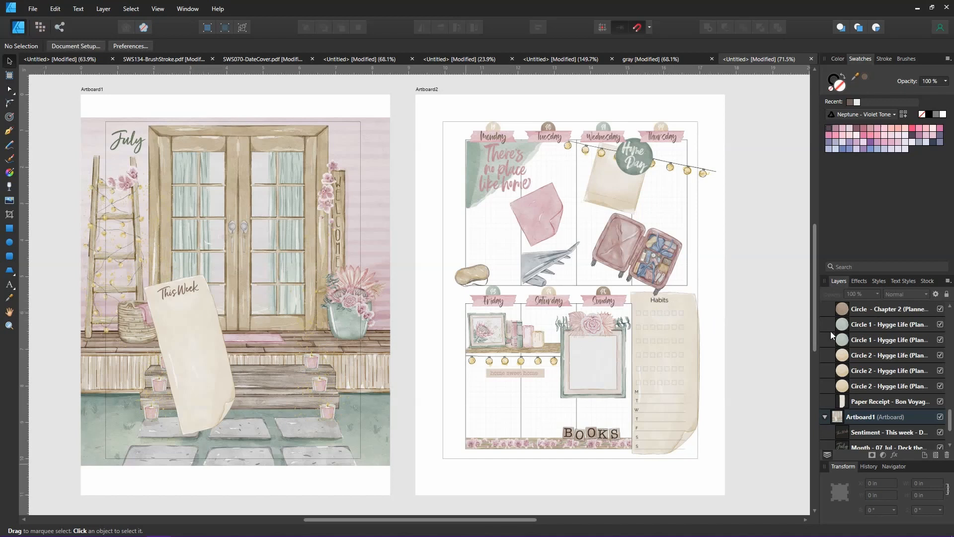
Step: Add the Circle Half artwork from the Bon Voyage Artwork folder over the Habits heading on Artboard2
click(659, 277)
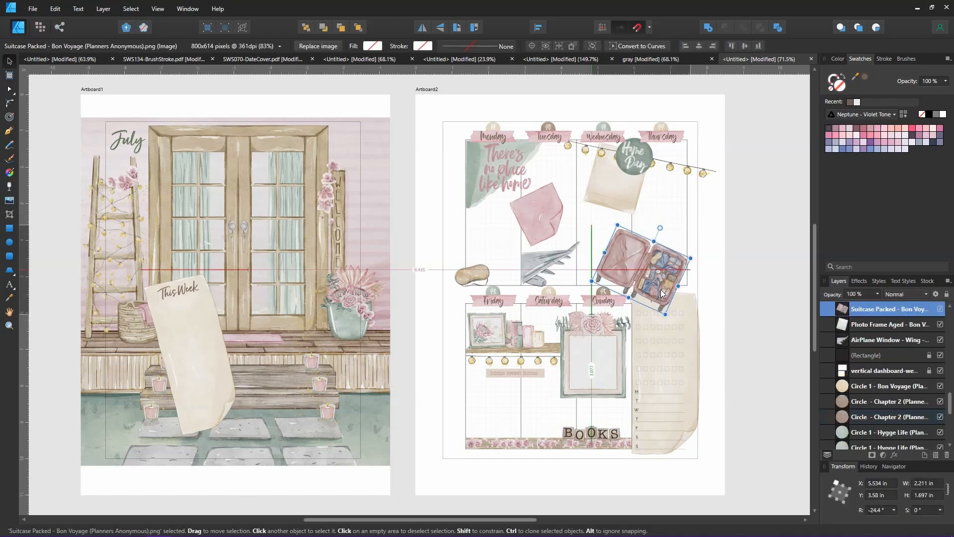
key(alt+Tab)
drag(571, 74, 418, 62)
drag(198, 256, 683, 281)
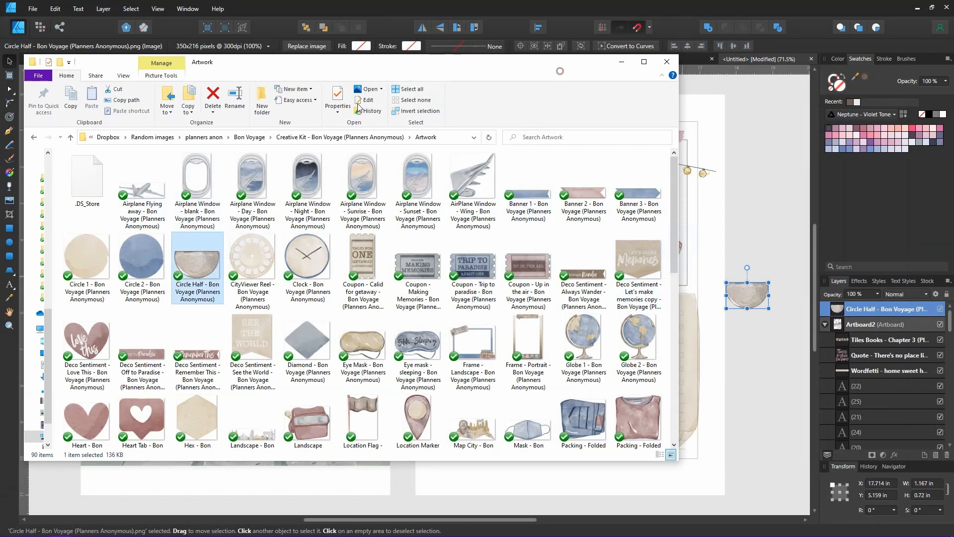
drag(331, 60, 0, 63)
drag(752, 303, 668, 302)
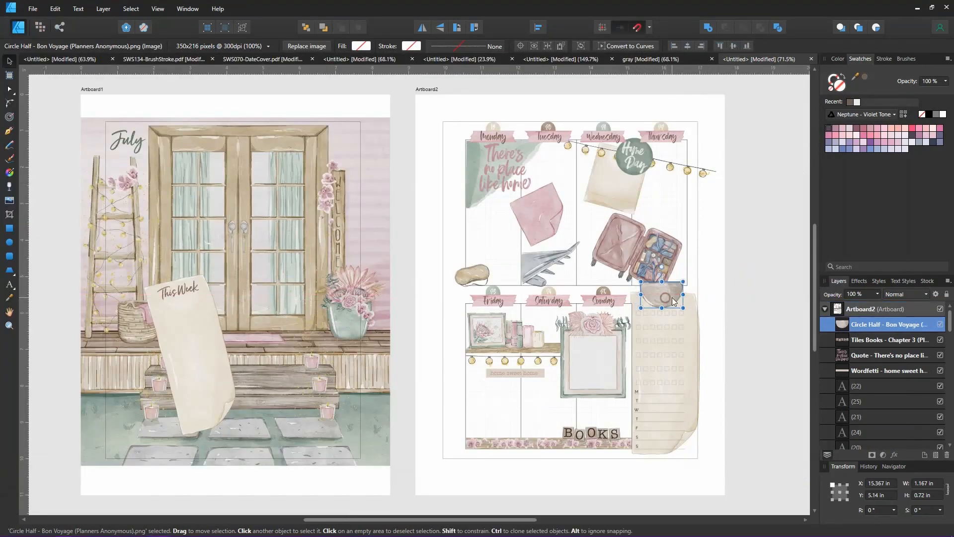
Step: Send the half circle backward in the layer order until it lies behind the packed suitcase
key(ctrl+bracketleft)
key(ctrl+bracketleft)
key(ctrl+bracketleft)
key(ctrl+bracketleft)
key(ctrl+bracketleft)
key(ctrl+bracketleft)
key(ctrl+bracketleft)
key(ctrl+bracketleft)
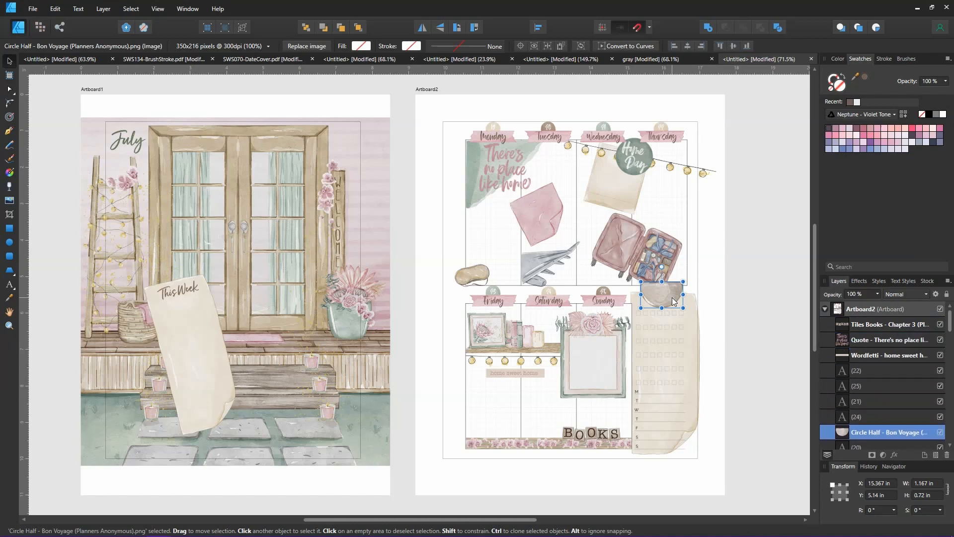
drag(672, 298, 673, 300)
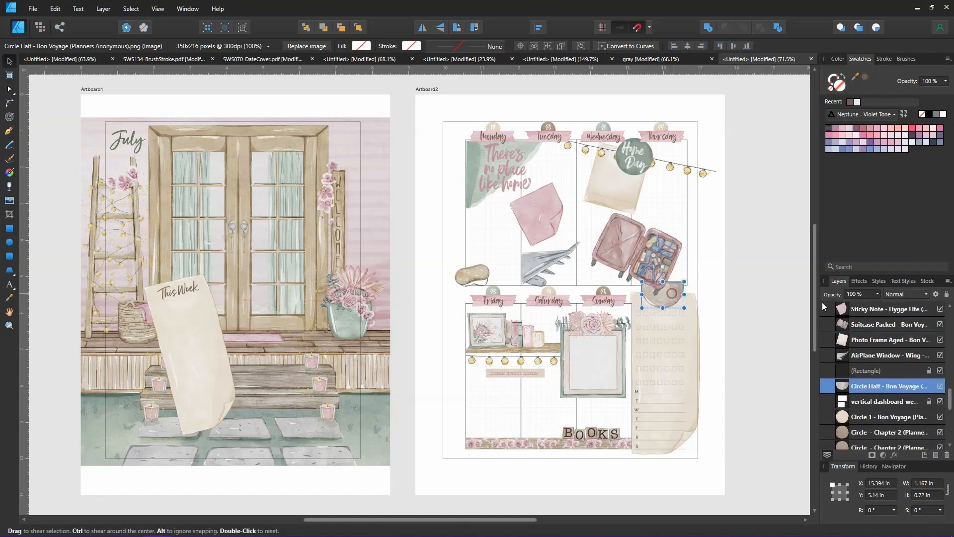
Step: Lower the half circle slightly, shrink it to about 0.97 × 0.6 in and set it on the Habits paper's upper edge
key(Down)
key(Down)
key(Down)
key(Down)
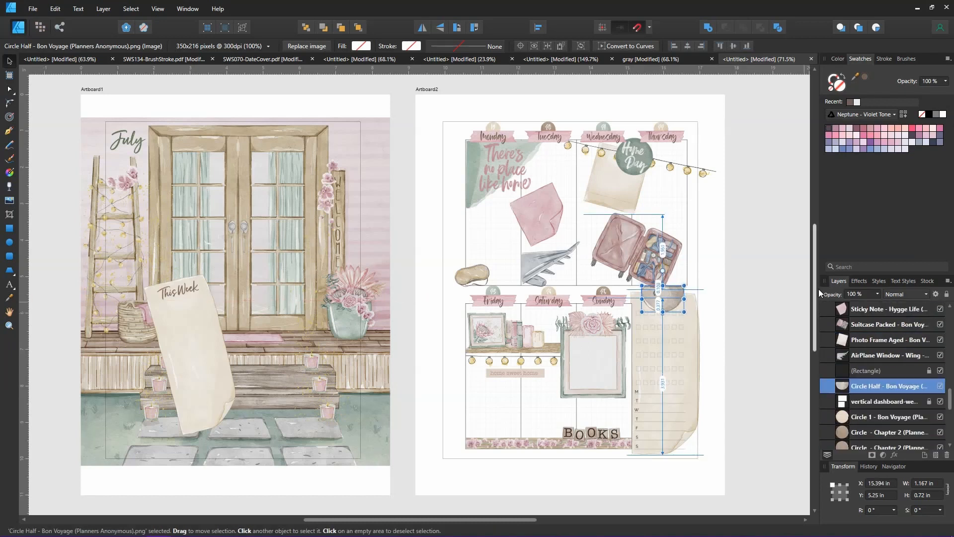
drag(642, 309, 668, 298)
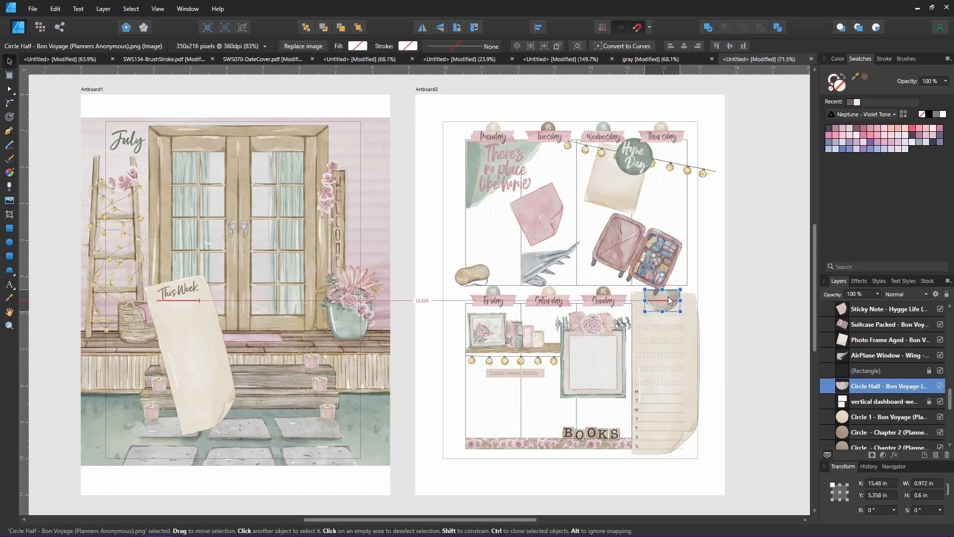
click(766, 299)
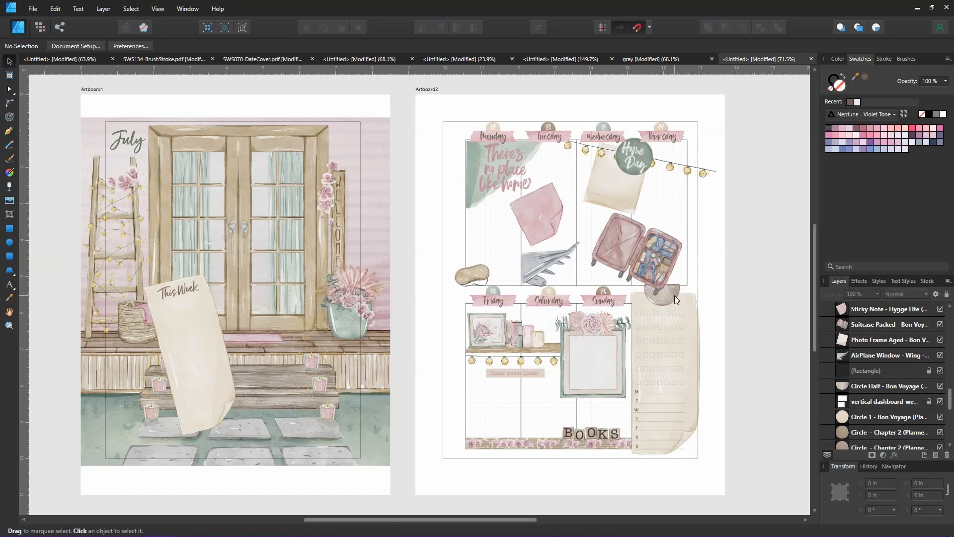
Step: Fine-tune the half circle's position so it sits centred above the Habits checkboxes
click(9, 325)
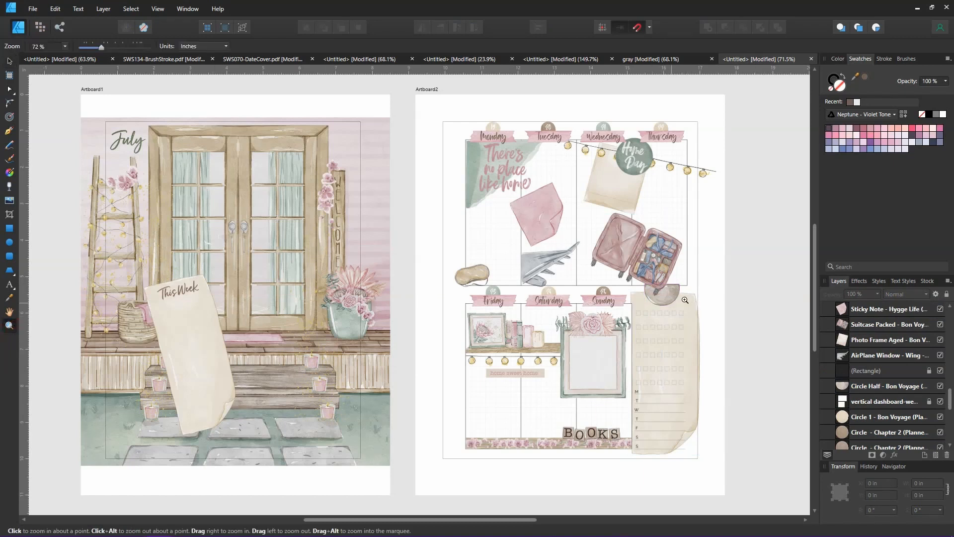
click(684, 300)
key(v)
drag(639, 311, 632, 294)
drag(572, 324, 659, 316)
click(616, 311)
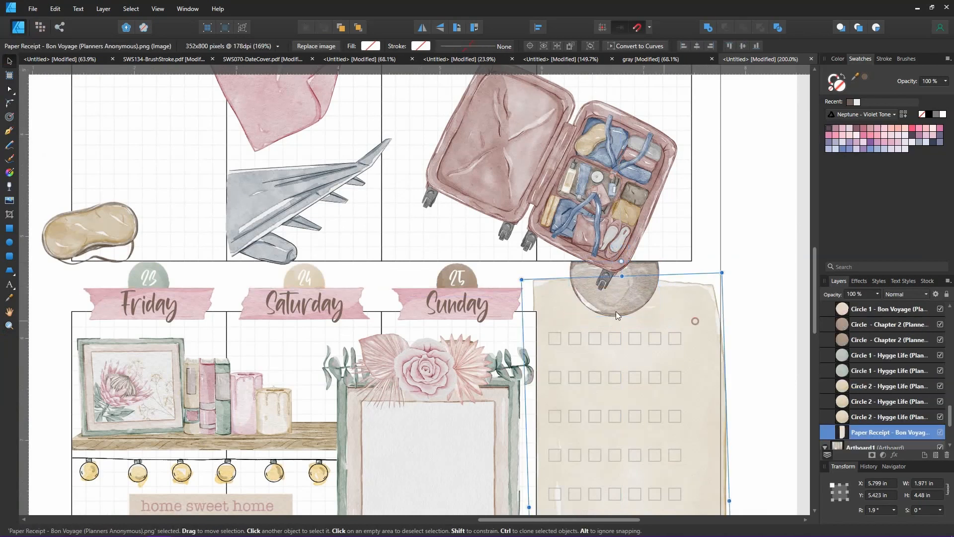
click(745, 326)
key(ctrl+0)
key(h)
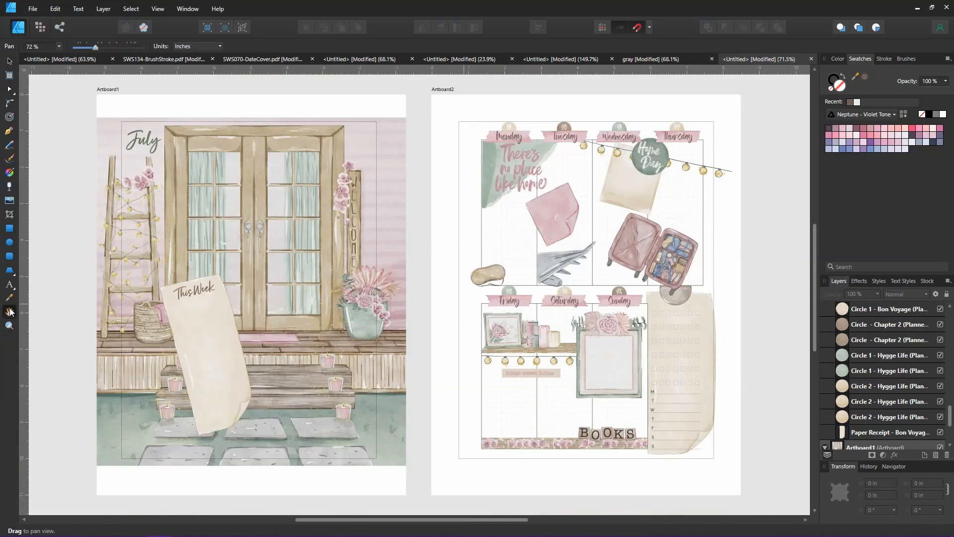
Step: Rotate the packed suitcase slightly counterclockwise so it stands less tilted above the Habits paper
click(9, 61)
click(649, 245)
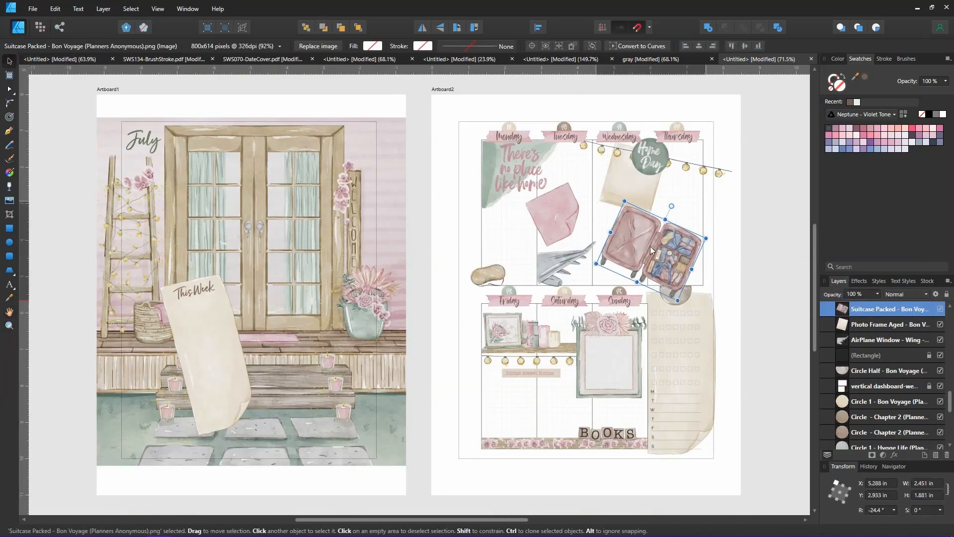
drag(672, 206, 664, 204)
click(726, 201)
Step: Rotate the airplane wing slightly in the Tuesday box and reposition the pink envelope above it
click(565, 263)
drag(567, 225, 580, 224)
click(727, 219)
click(550, 214)
Step: Rotate the eye mask slightly counterclockwise and nudge the home sweet home strip under the string lights
click(488, 274)
drag(488, 254, 484, 254)
click(715, 281)
drag(531, 373, 530, 372)
click(779, 369)
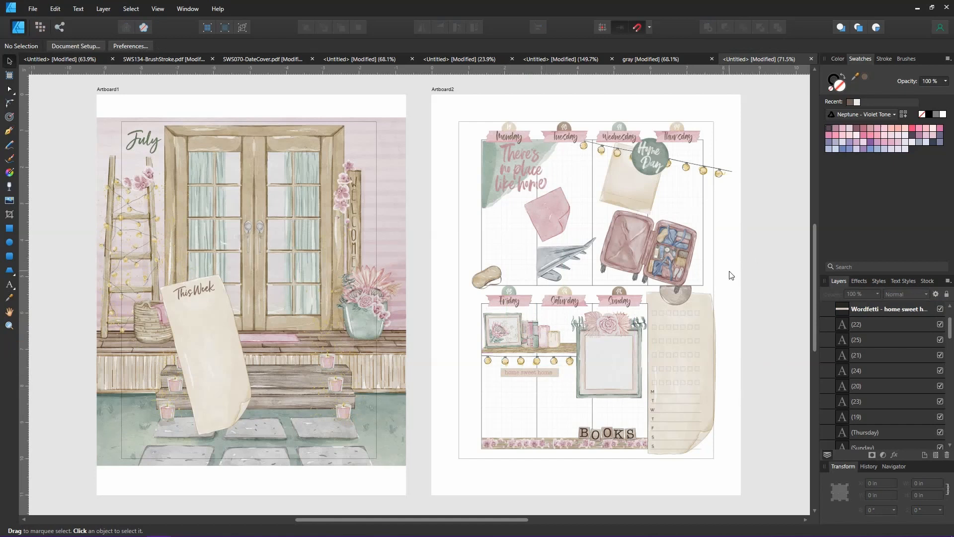
Step: Delete the BOOKS letter tiles from the lower end of the Sunday column
click(613, 440)
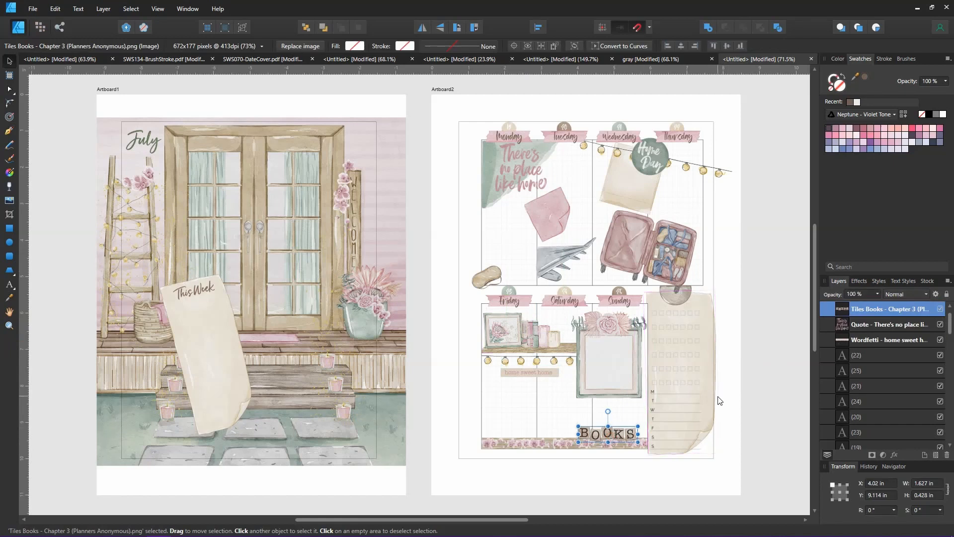
key(Delete)
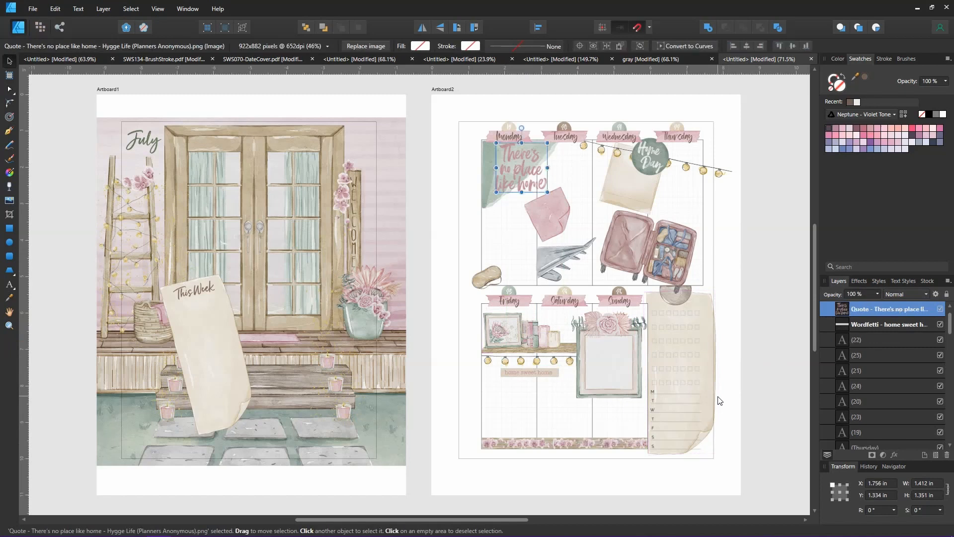
click(739, 359)
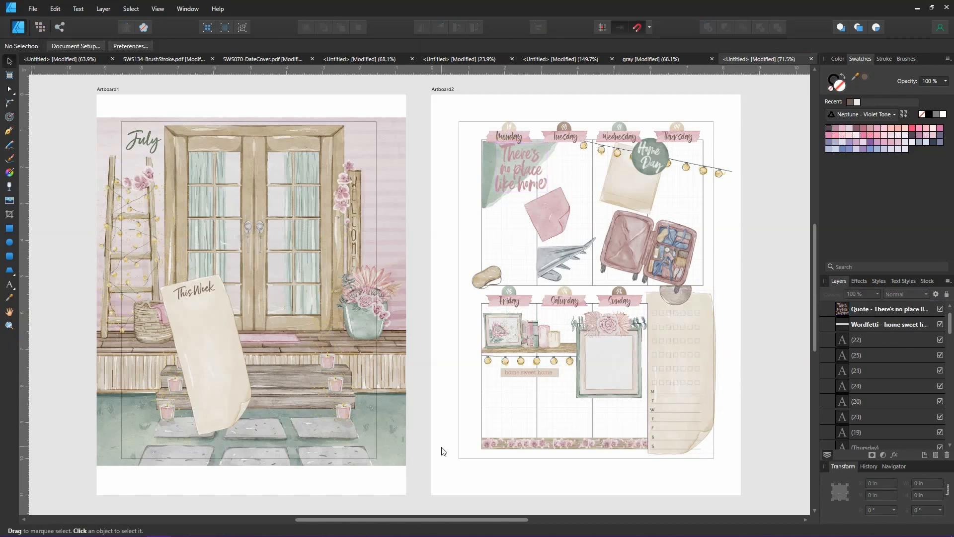
Step: Add the Candle Holder Thin artwork from the Hygge Life Artwork folder, standing at the base of the Sunday box
key(super)
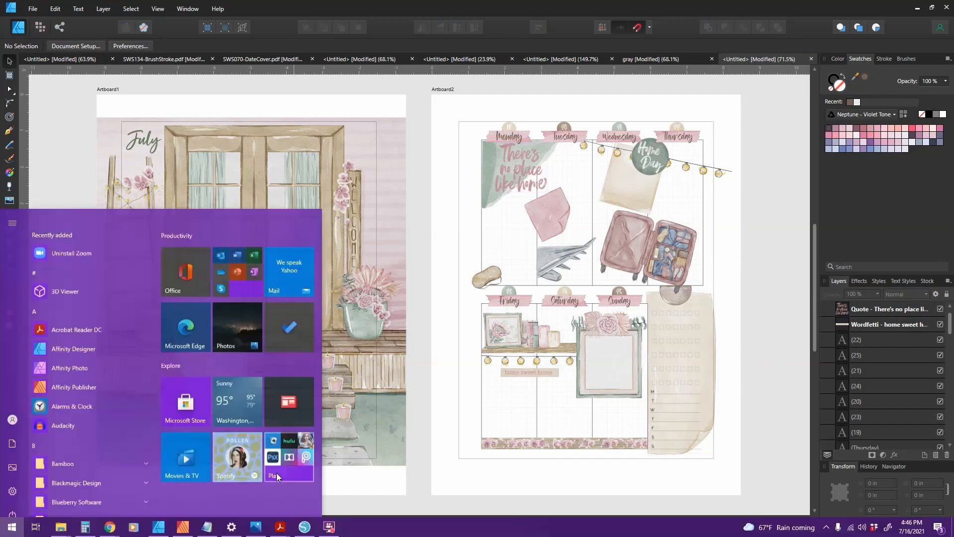
mouse_move(118, 528)
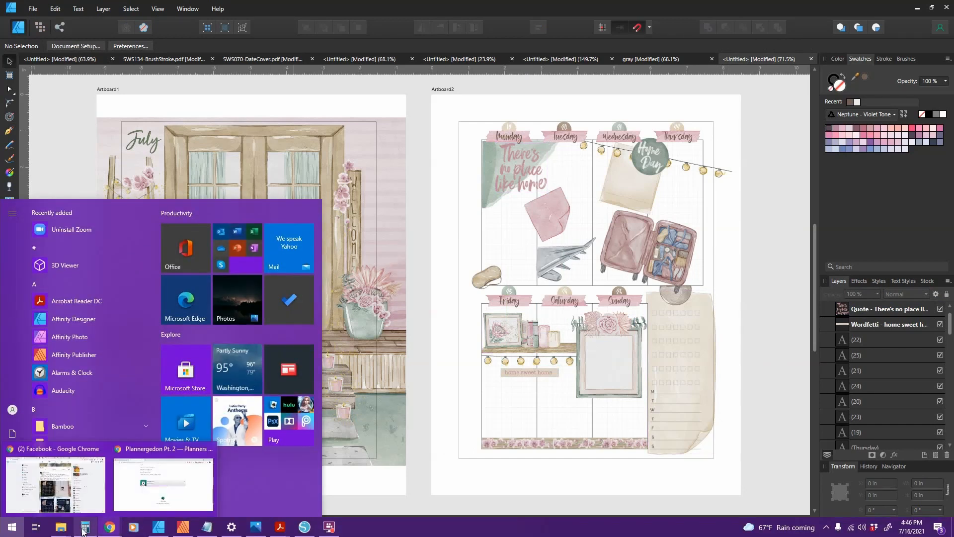
click(315, 371)
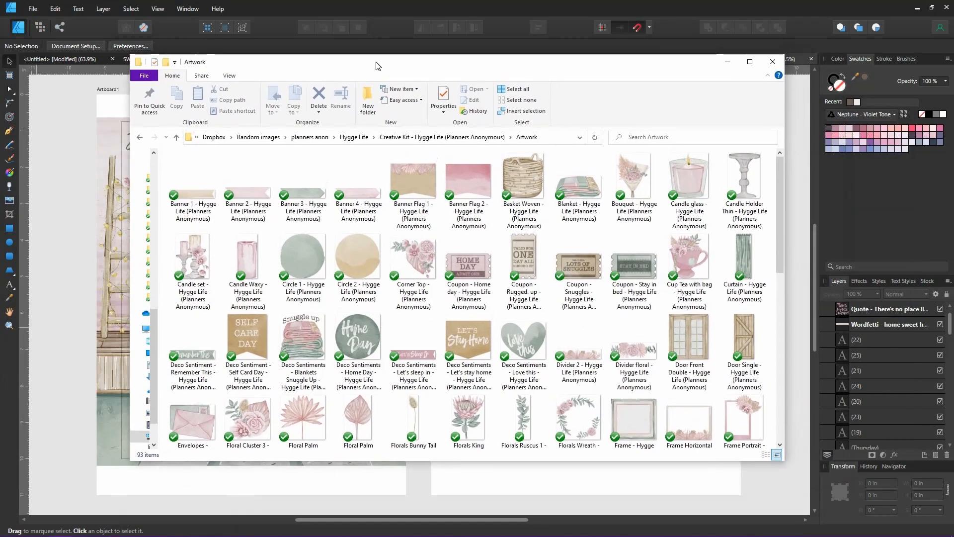
drag(375, 65, 160, 74)
click(528, 198)
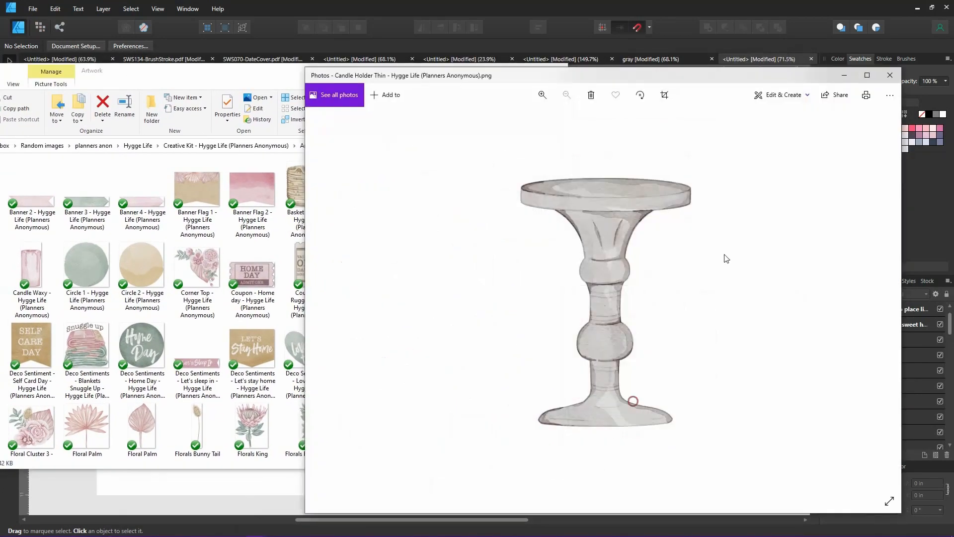
click(890, 73)
drag(519, 188, 642, 457)
drag(623, 464, 615, 423)
click(743, 422)
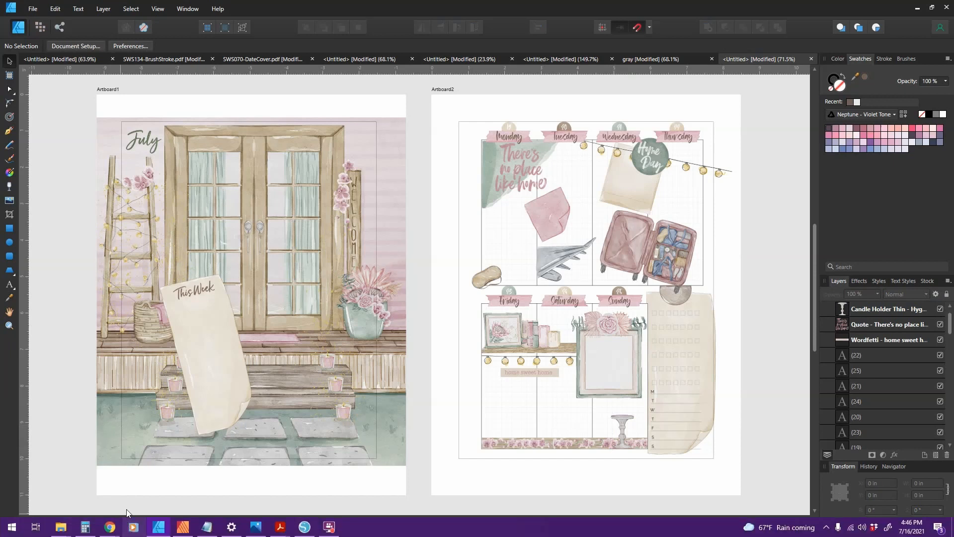
Step: Add the Candle glass artwork from the Hygge Life Artwork folder above the candle holder, about 0.66 × 0.76 in
key(super)
mouse_move(62, 526)
click(247, 481)
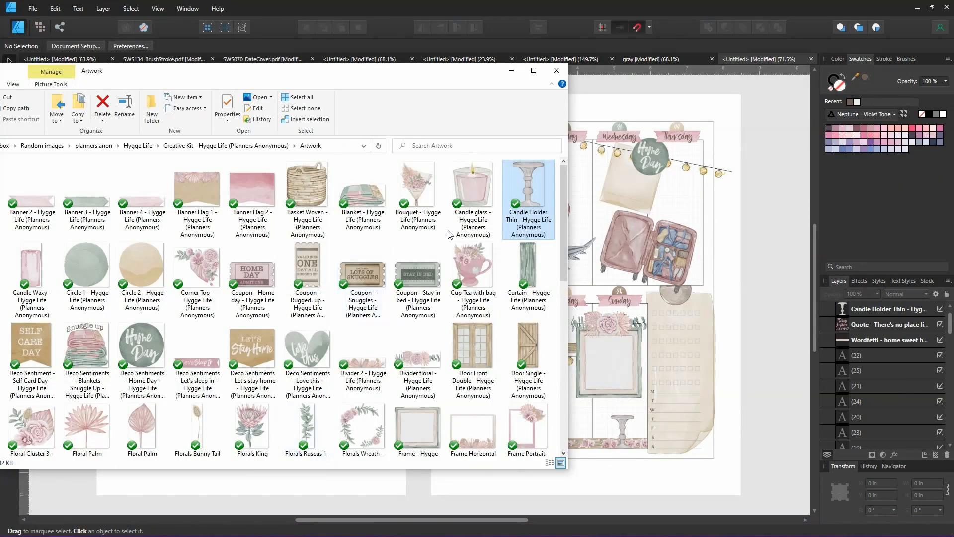
drag(470, 199, 636, 375)
drag(687, 354, 626, 406)
click(795, 413)
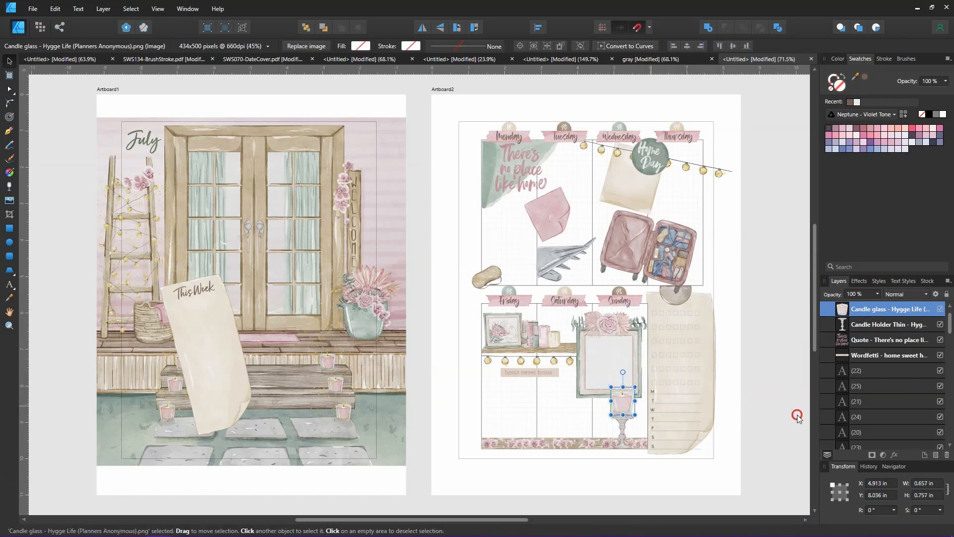
Step: Lower the glass candle so it sits directly on top of the candle holder
click(9, 325)
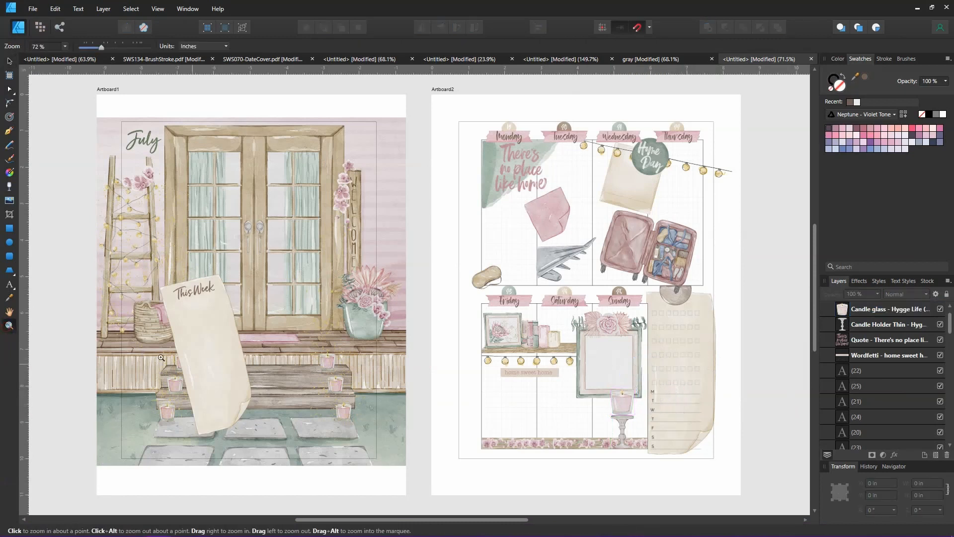
click(636, 412)
click(628, 427)
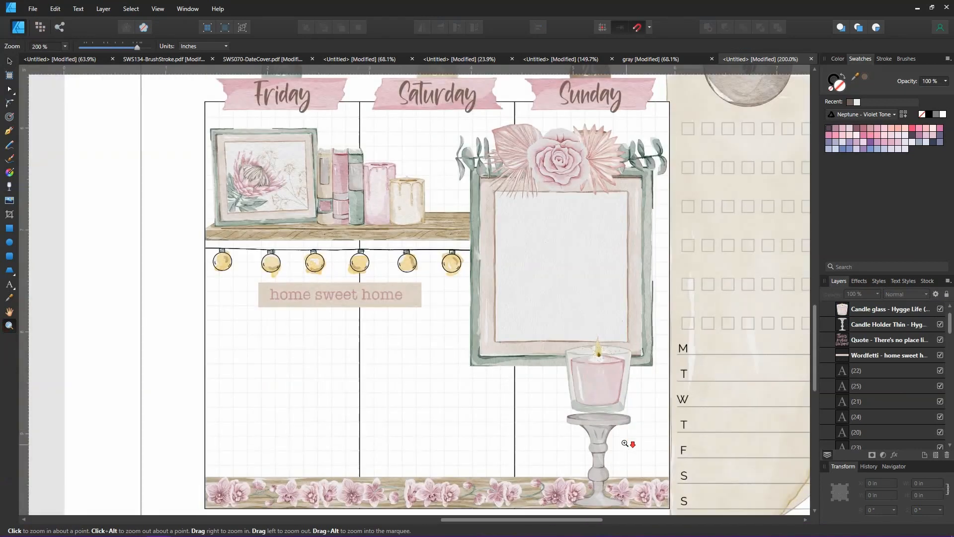
scroll(629, 442, down, 1)
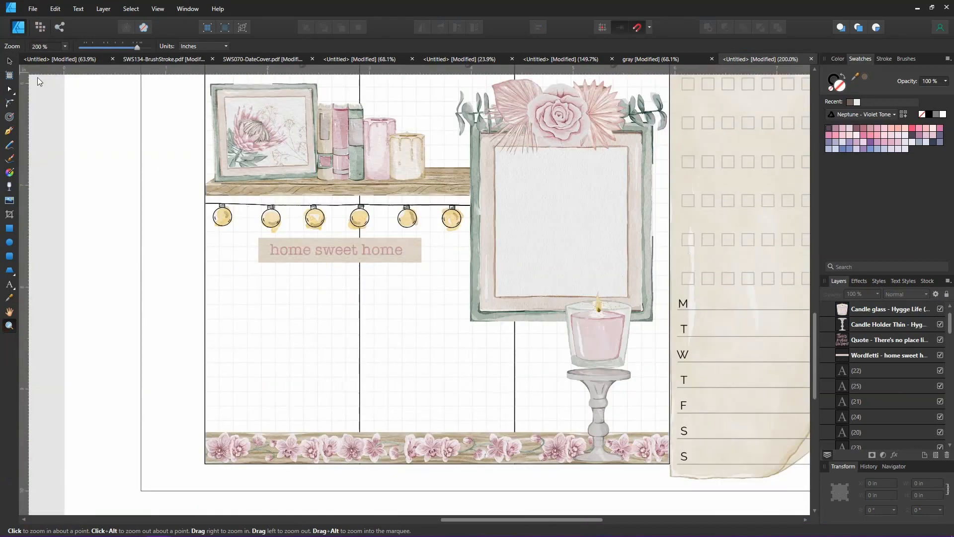
click(9, 61)
click(586, 341)
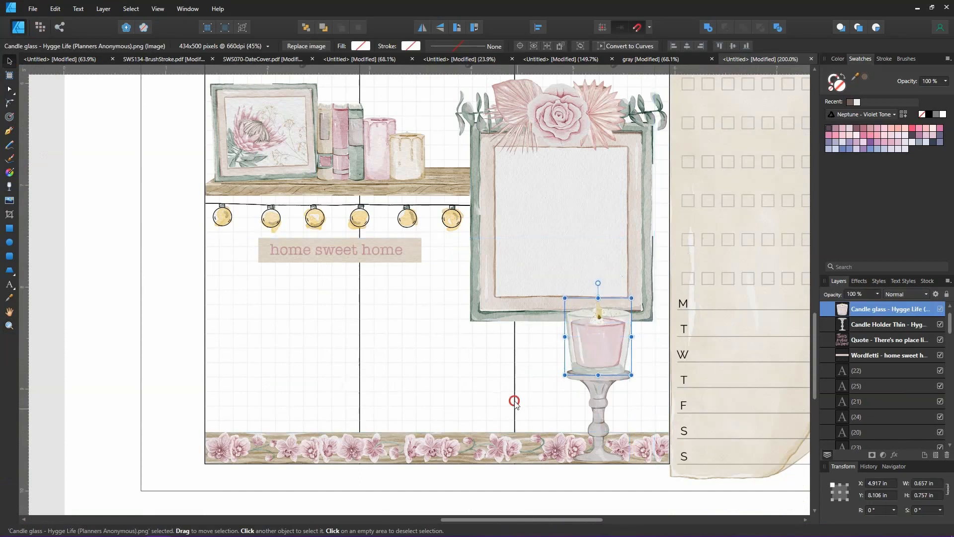
Step: Delete the floral washi strip running along the lower edge of the Friday to Sunday boxes
click(533, 452)
drag(494, 452, 396, 449)
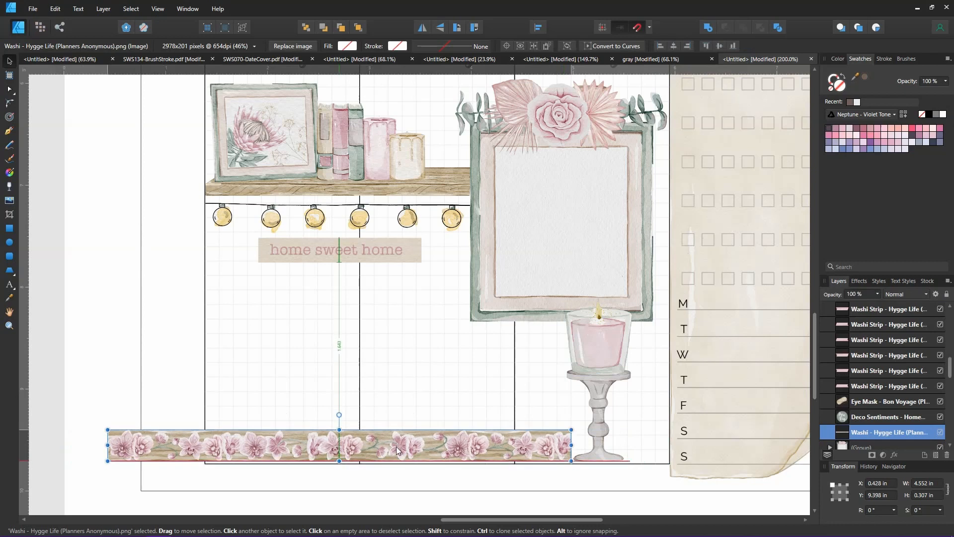
double_click(10, 312)
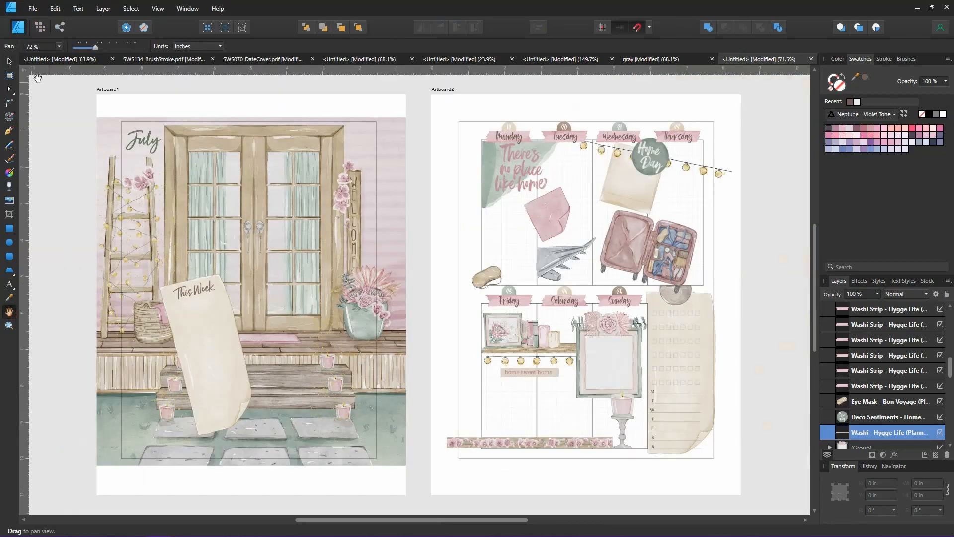
click(9, 61)
click(545, 431)
click(548, 440)
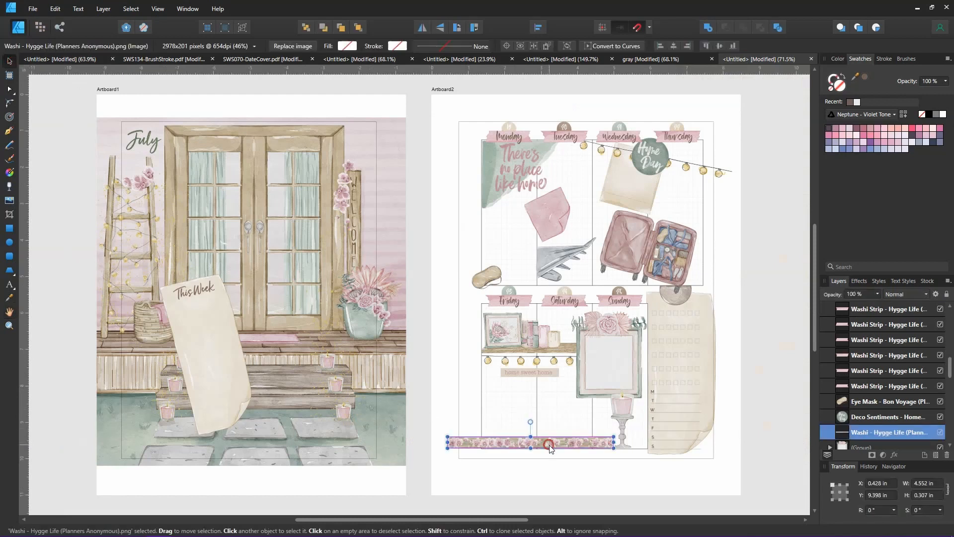
key(Delete)
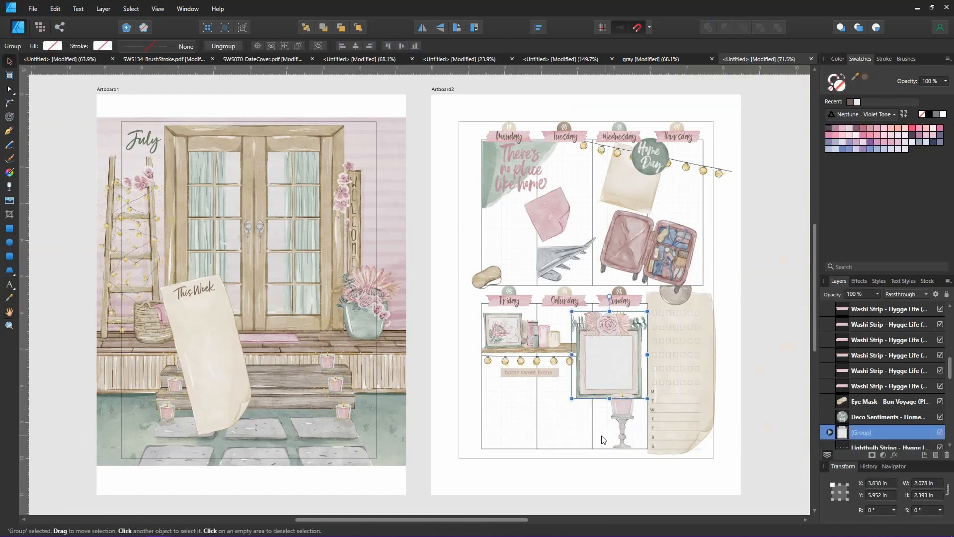
click(737, 429)
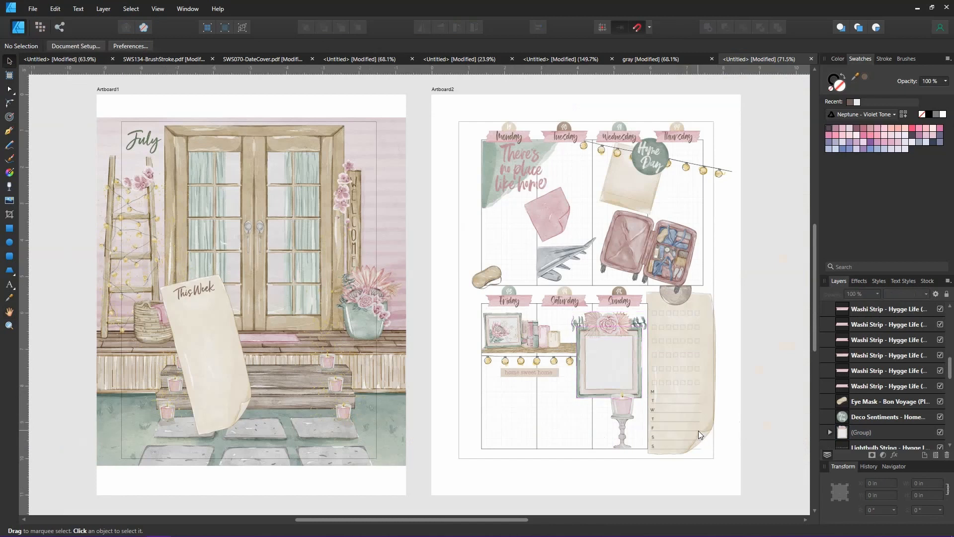
Step: Shrink the candle and its holder together to about 0.51 × 1.24 in and set them in the Sunday box's lower right corner
click(623, 427)
shift+click(624, 428)
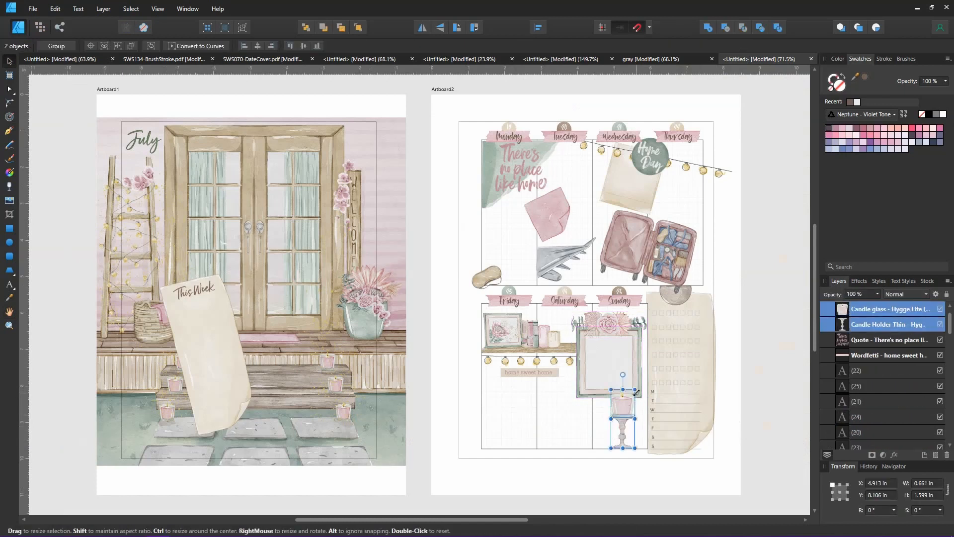
drag(635, 389, 630, 400)
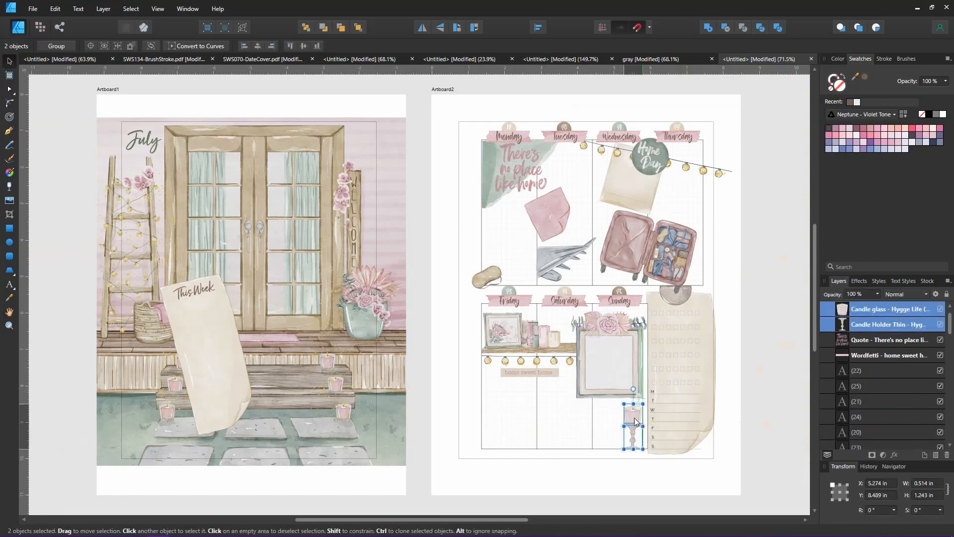
click(753, 422)
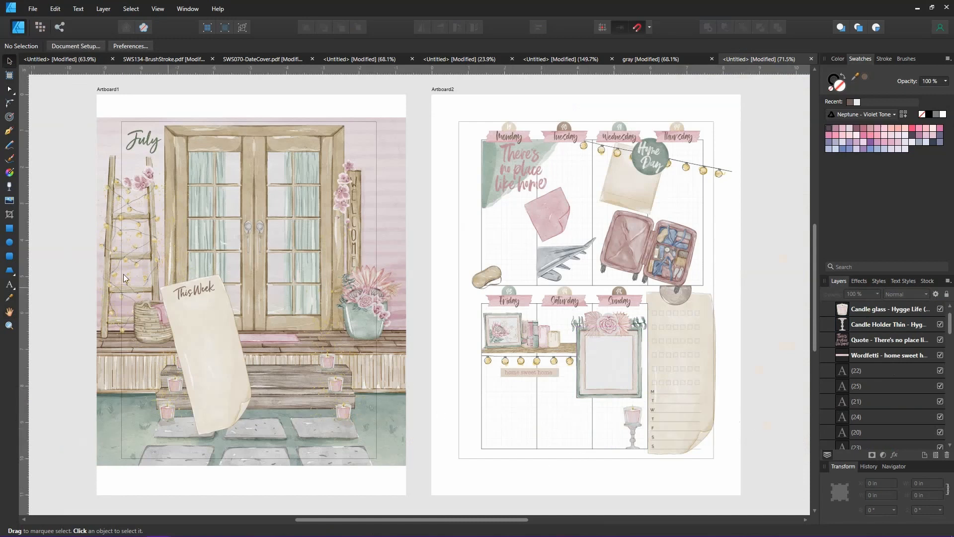
Step: Draw a thin, outline-free rectangle along the base of the Friday to Sunday boxes, filled with a colour sampled from Artboard1's pink wall
click(9, 227)
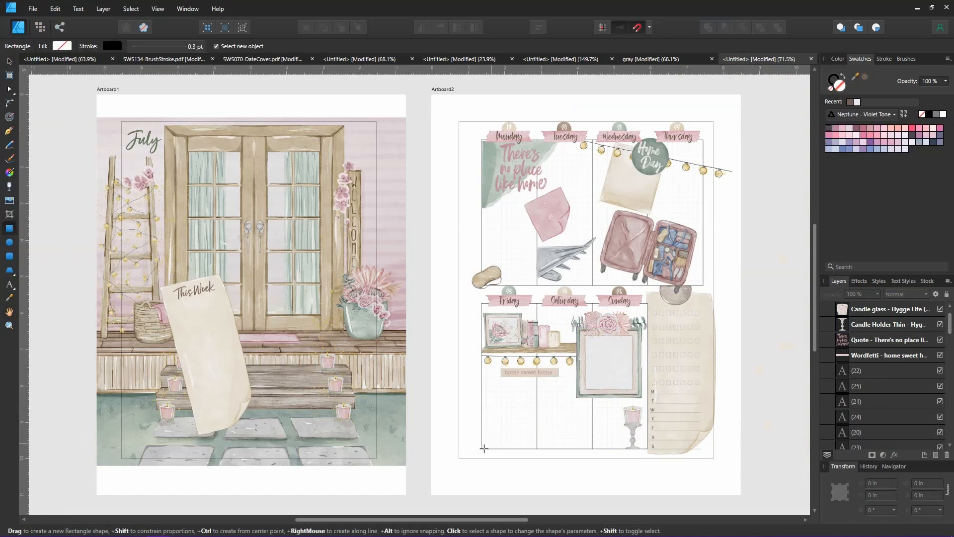
drag(482, 449, 619, 435)
key(i)
click(131, 169)
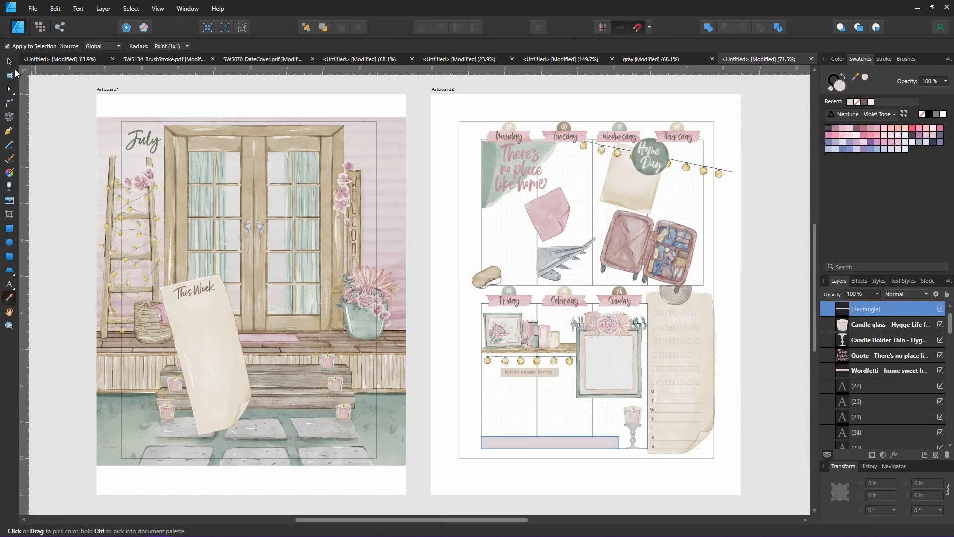
key(v)
click(761, 454)
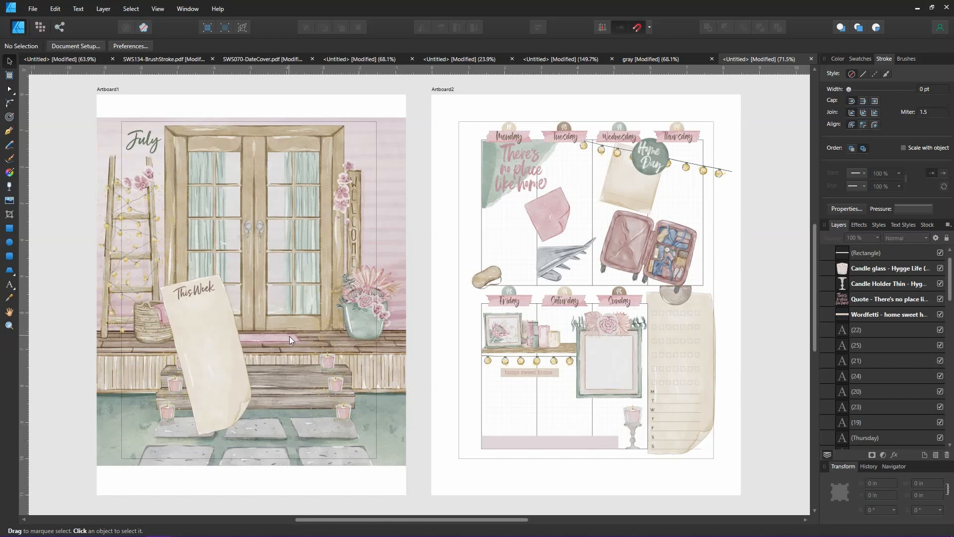
click(202, 296)
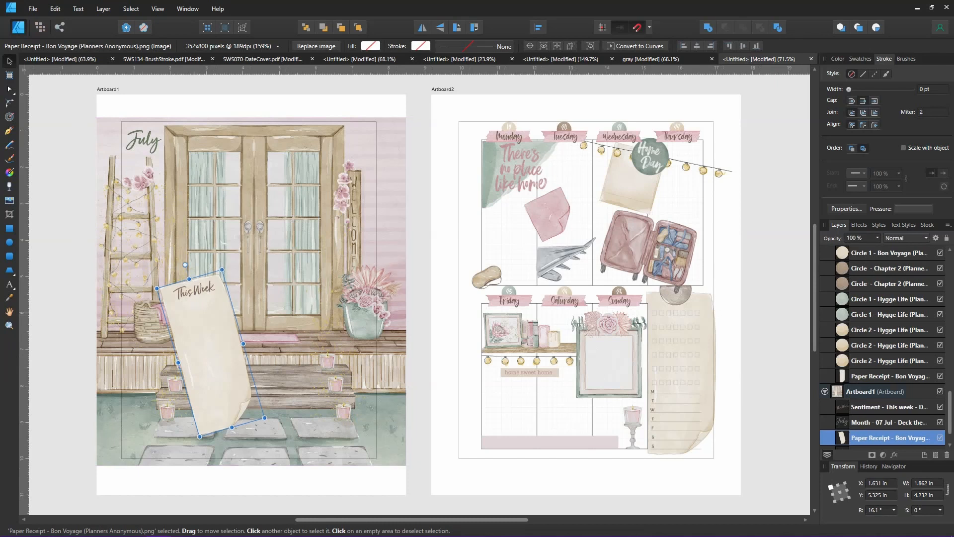
click(69, 295)
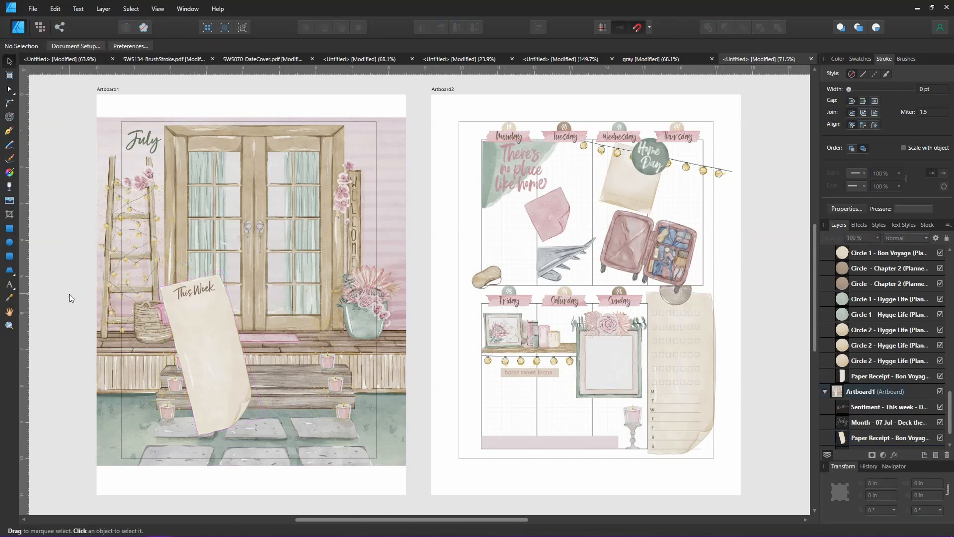